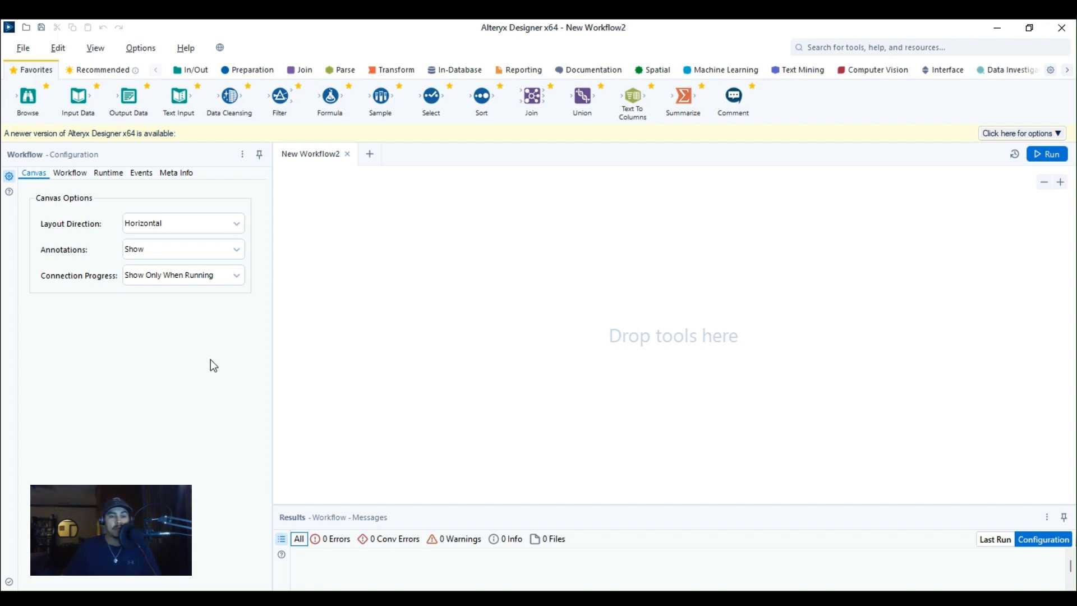
Examine the available tool categories and the workflow's Canvas, Workflow, Runtime, Events and Meta Info settings.
{"action": "mouse_move", "coordinate": [79, 101]}
{"action": "left_mouse_down"}
{"action": "mouse_move", "coordinate": [115, 133]}
{"action": "mouse_move", "coordinate": [122, 110]}
{"action": "left_mouse_up"}
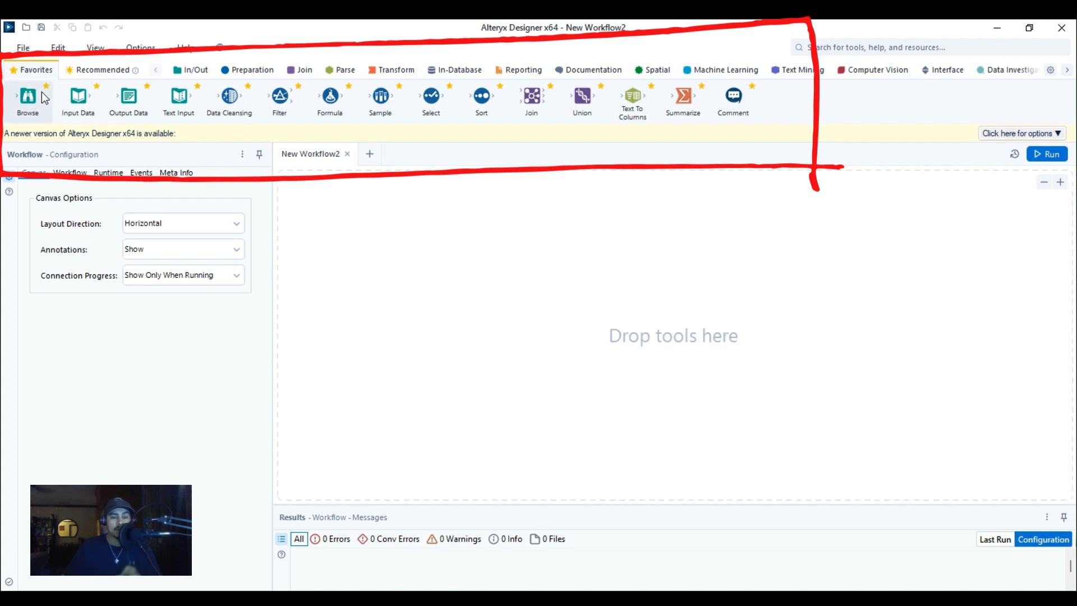
{"action": "left_click", "coordinate": [90, 71]}
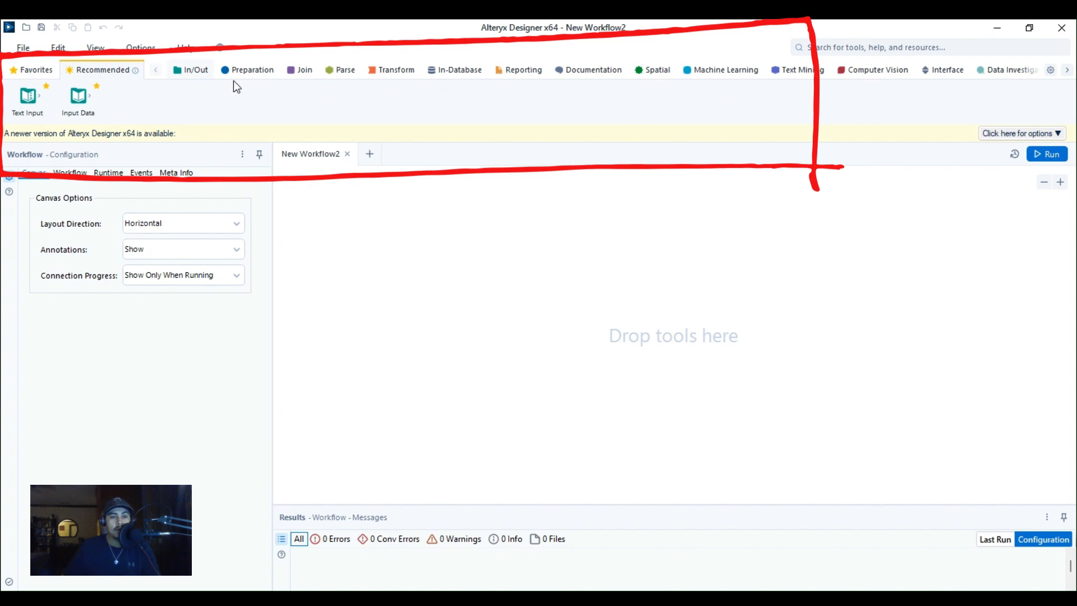
{"action": "scroll", "coordinate": [236, 83], "scroll_direction": "down", "scroll_amount": 3}
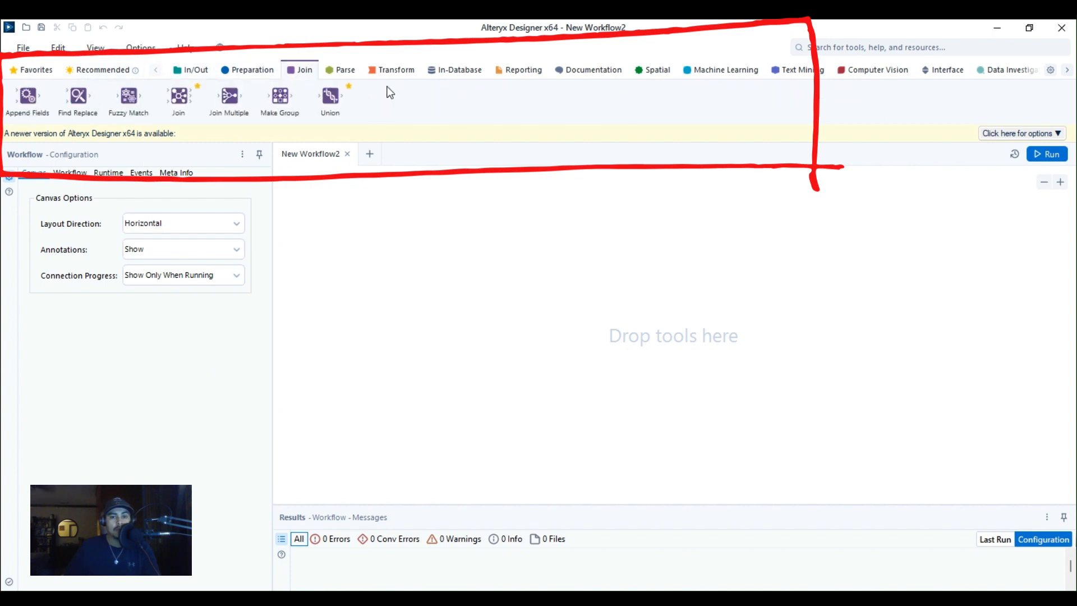
{"action": "left_click_drag", "start_coordinate": [230, 96], "coordinate": [268, 117]}
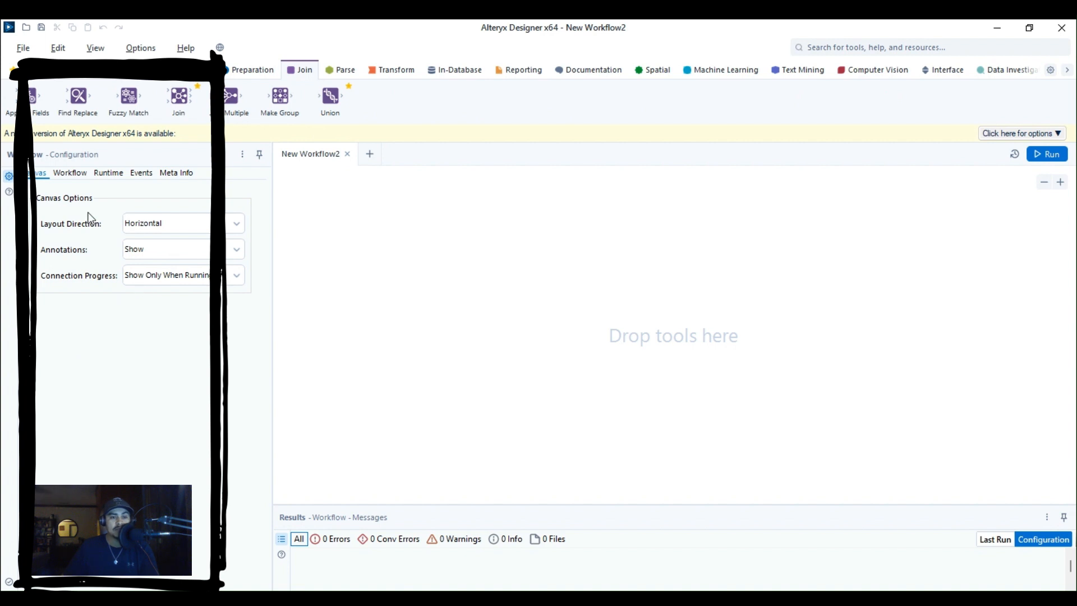
{"action": "left_click", "coordinate": [70, 174]}
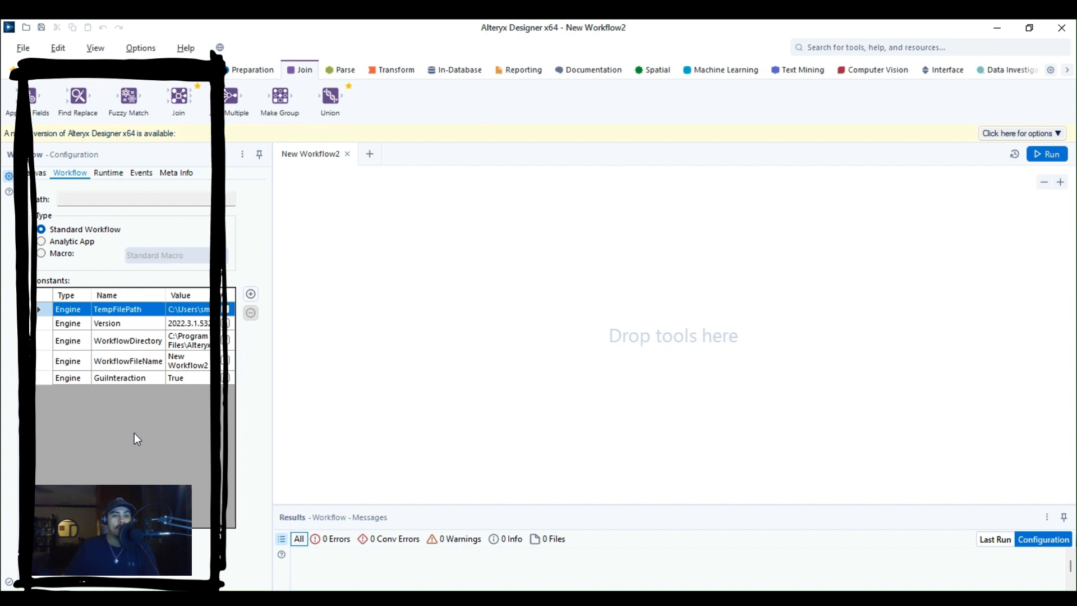
{"action": "left_click", "coordinate": [109, 173]}
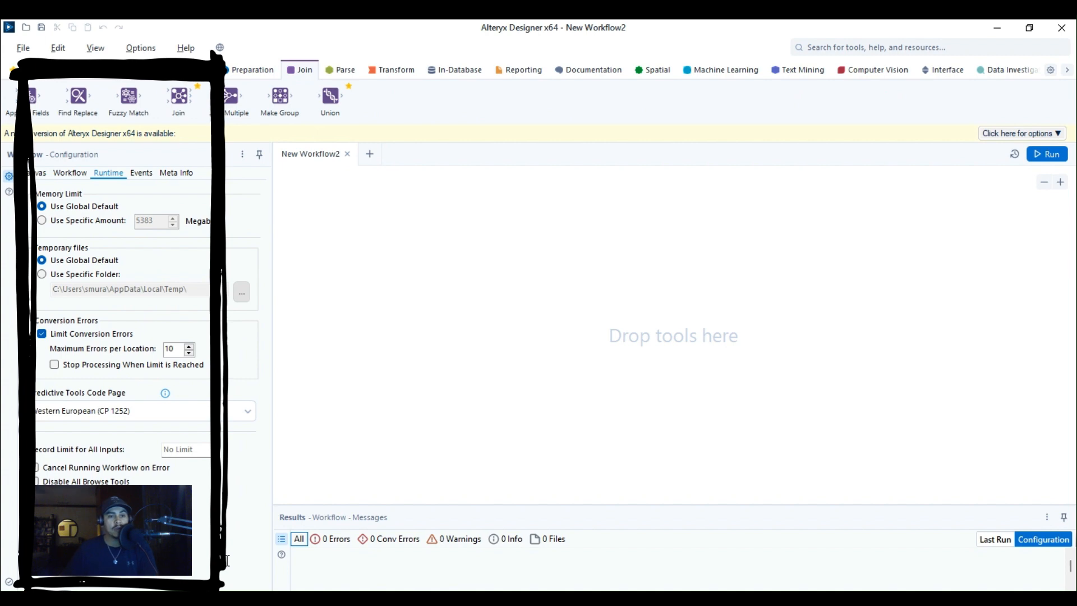
{"action": "left_click", "coordinate": [141, 172]}
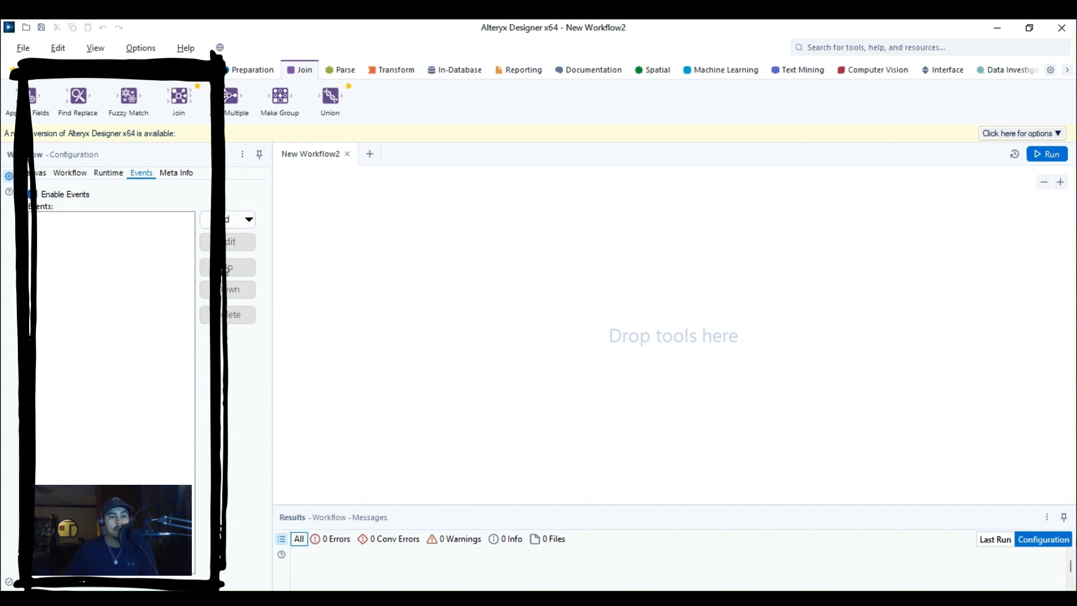
{"action": "left_click", "coordinate": [176, 173]}
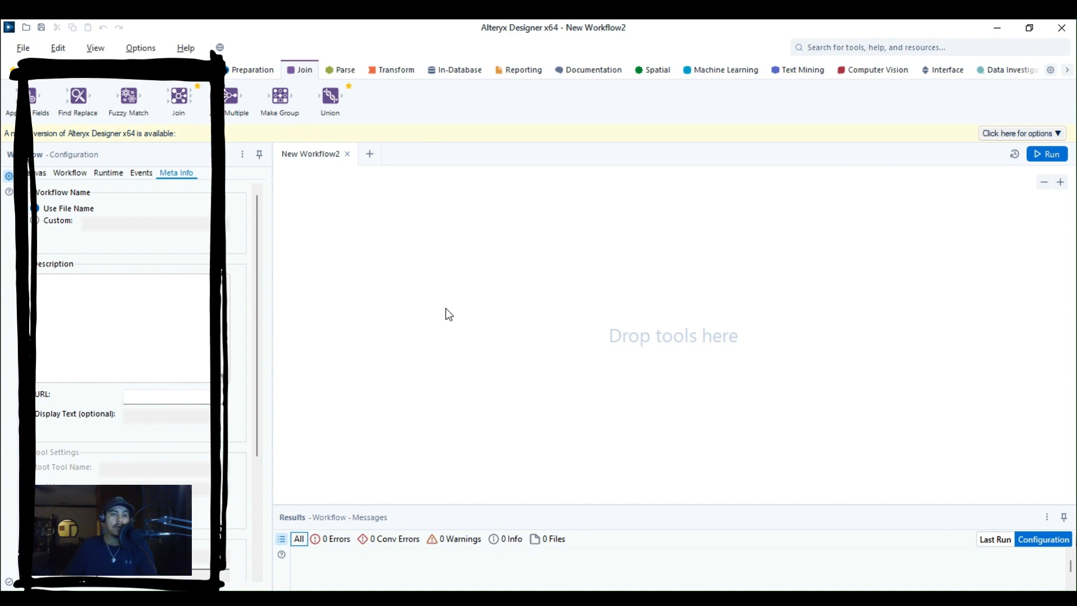
{"action": "left_click", "coordinate": [40, 172]}
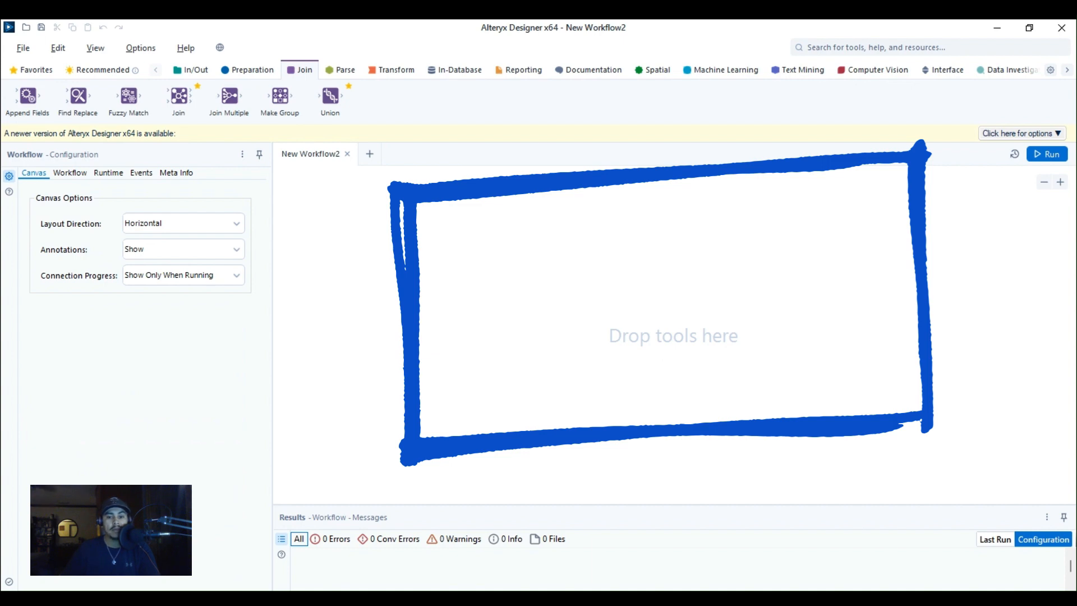
Add an Input Data tool to the canvas, connect it to upstream\Teams.csv and review its record preview.
{"action": "left_click_drag", "start_coordinate": [724, 563], "coordinate": [725, 522]}
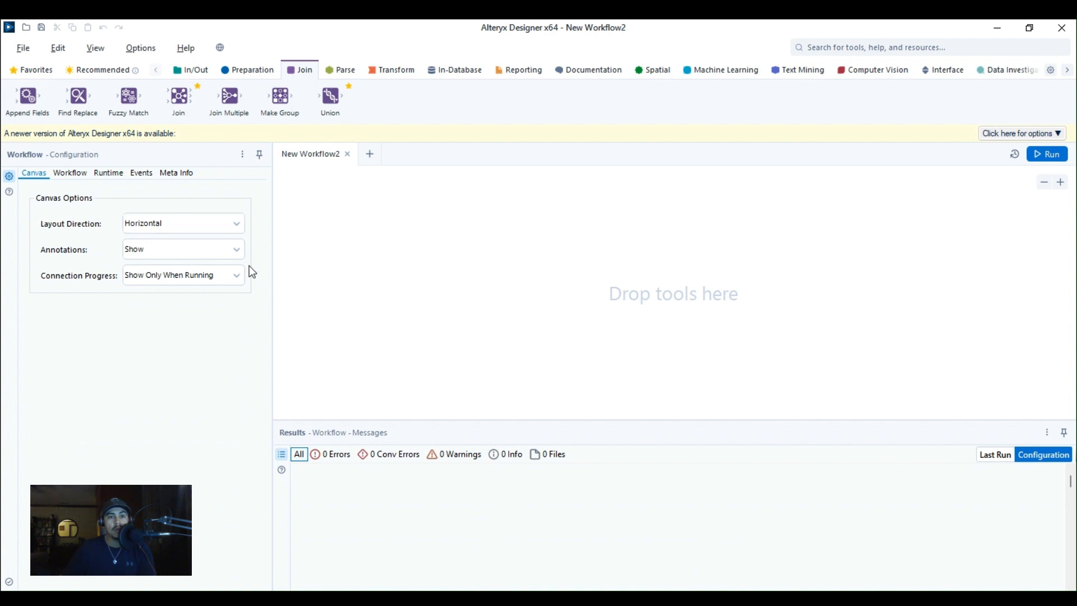
{"action": "scroll", "coordinate": [237, 93], "scroll_direction": "up", "scroll_amount": 2}
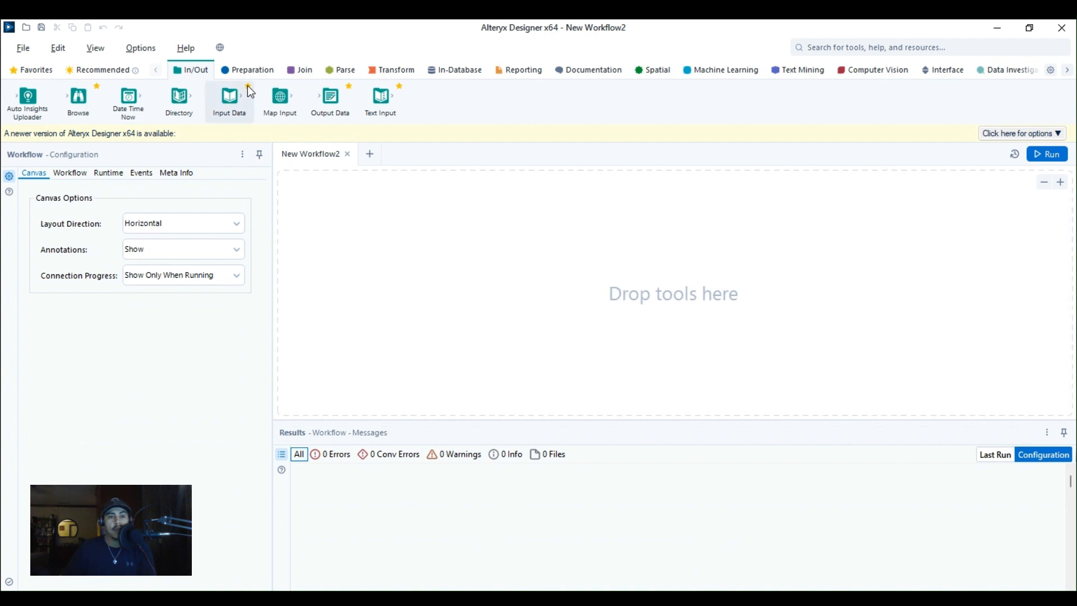
{"action": "left_click_drag", "start_coordinate": [247, 86], "coordinate": [409, 150]}
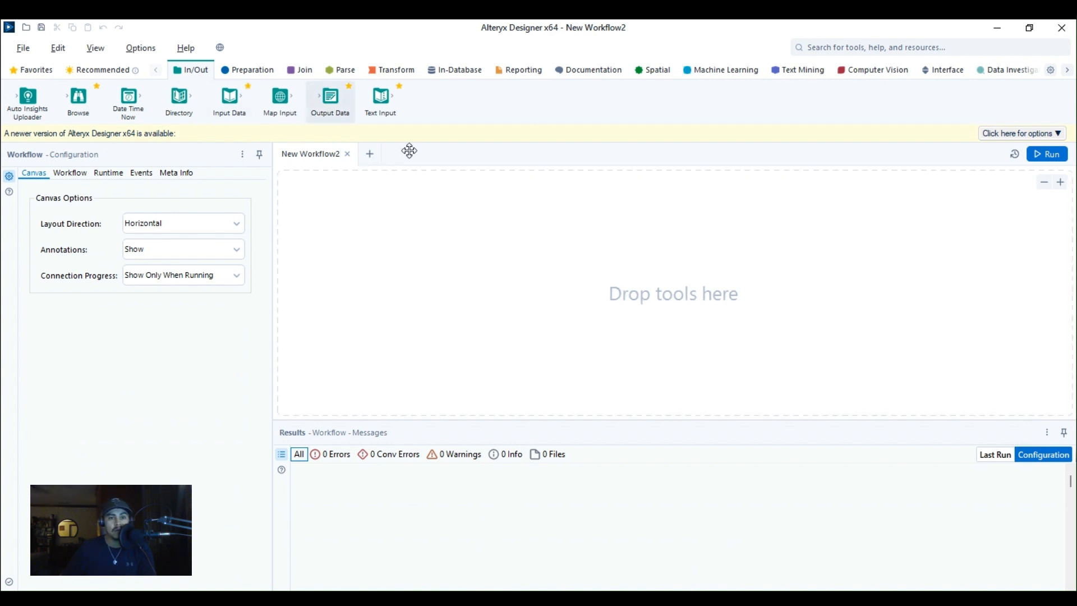
{"action": "left_click_drag", "start_coordinate": [230, 97], "coordinate": [324, 241]}
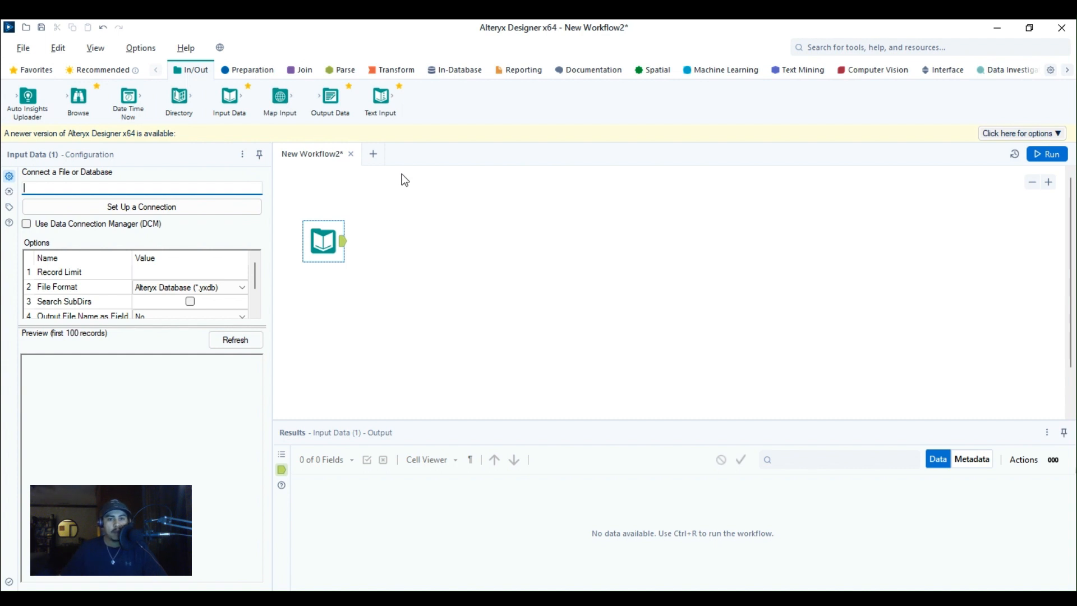
{"action": "left_click_drag", "start_coordinate": [331, 98], "coordinate": [197, 155]}
{"action": "left_click", "coordinate": [142, 207]}
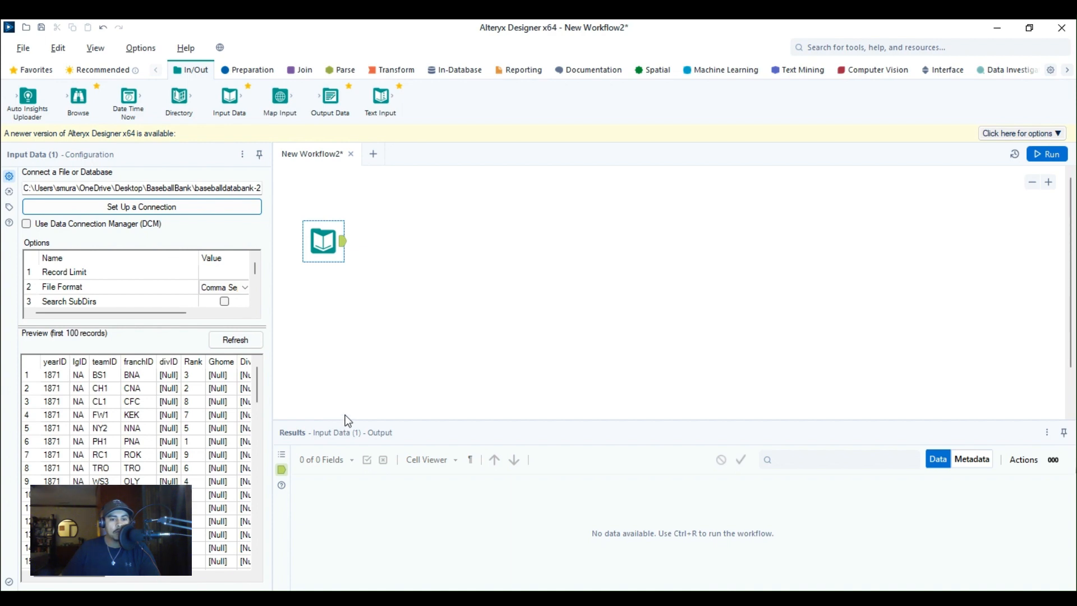
{"action": "left_click_drag", "start_coordinate": [342, 415], "coordinate": [528, 420]}
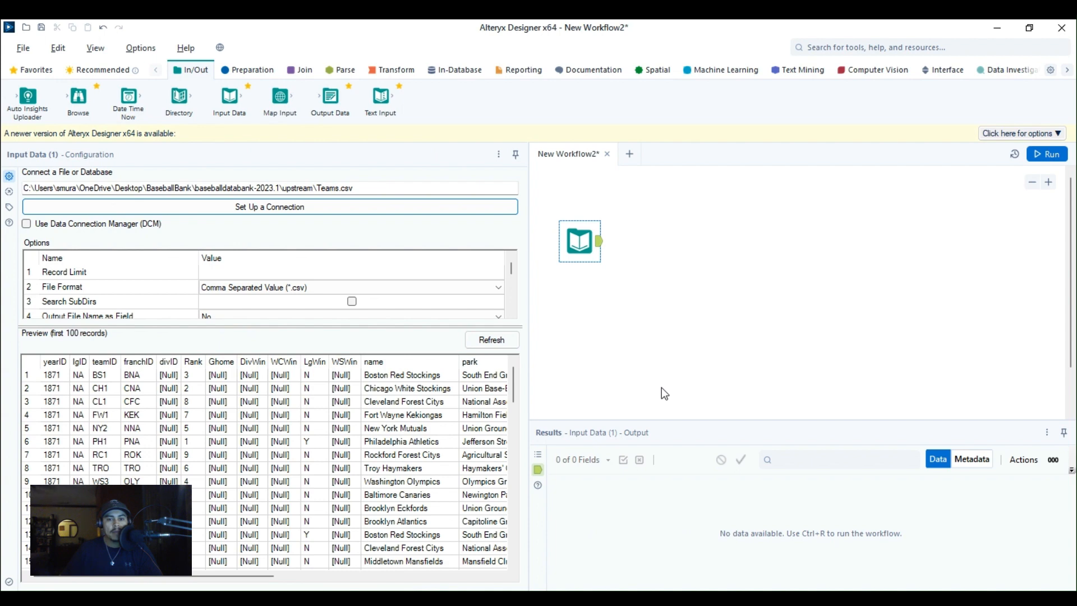
{"action": "left_click_drag", "start_coordinate": [529, 381], "coordinate": [276, 379]}
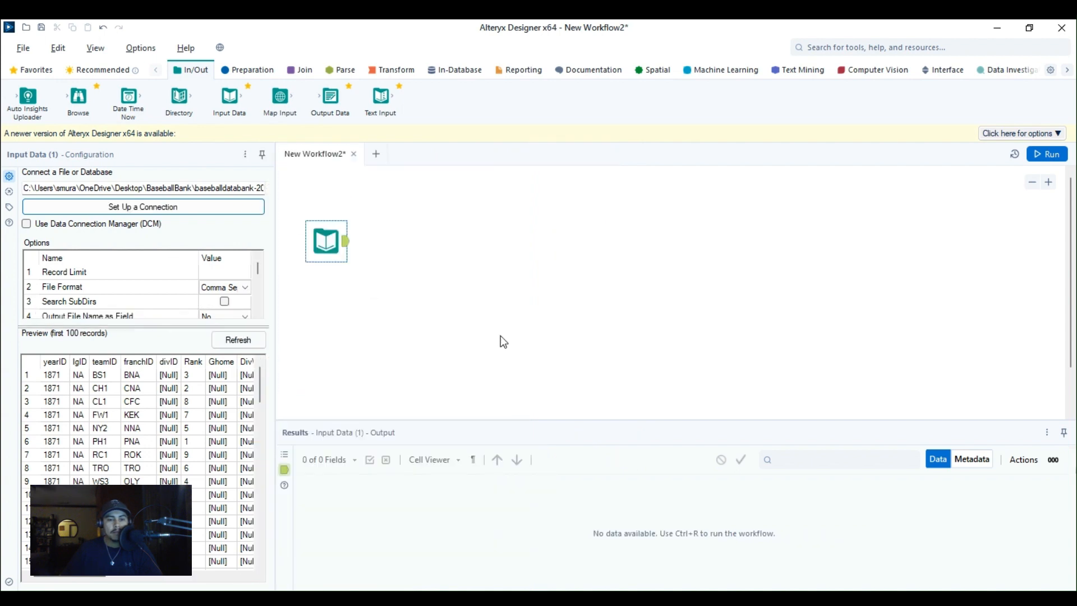
Add a second Input Data tool below Teams.csv, connect it to core\HomeGames.csv and review its record preview.
{"action": "left_click_drag", "start_coordinate": [230, 98], "coordinate": [326, 317]}
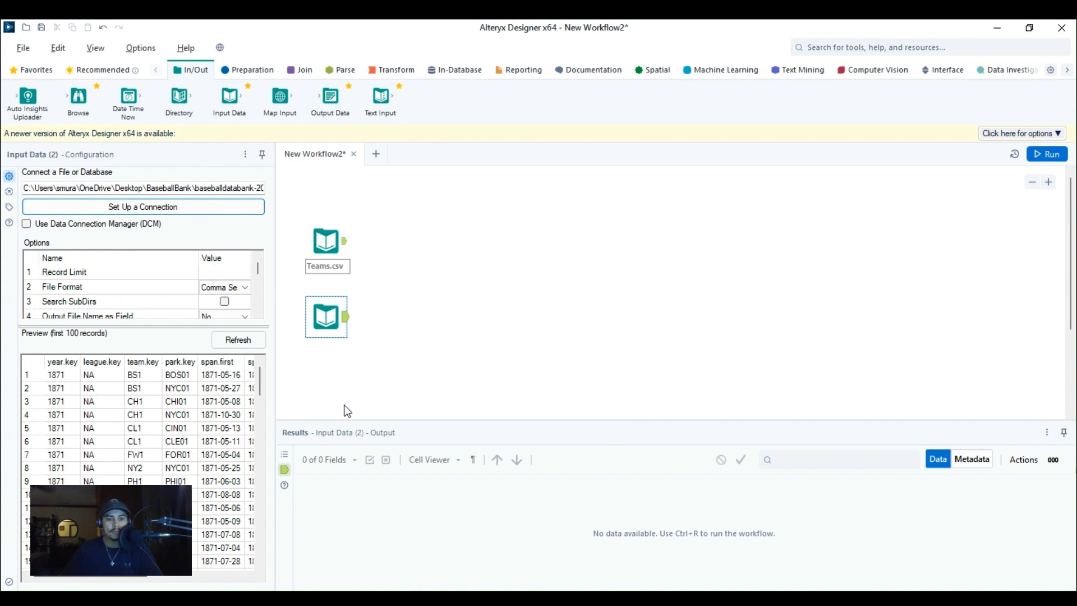
{"action": "left_click_drag", "start_coordinate": [275, 405], "coordinate": [712, 399]}
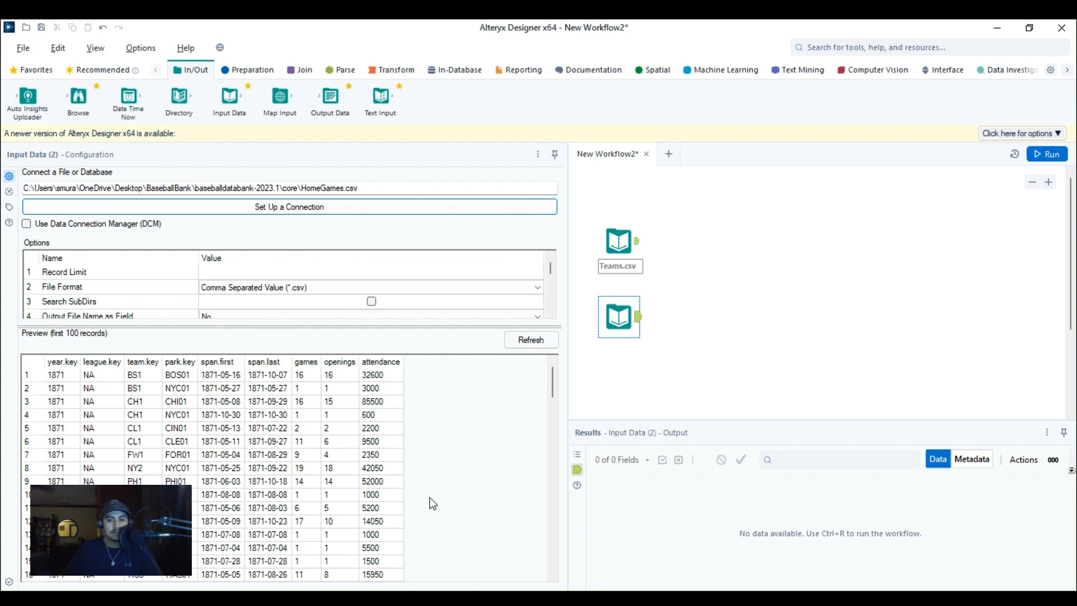
{"action": "scroll", "coordinate": [433, 504], "scroll_direction": "down", "scroll_amount": 9}
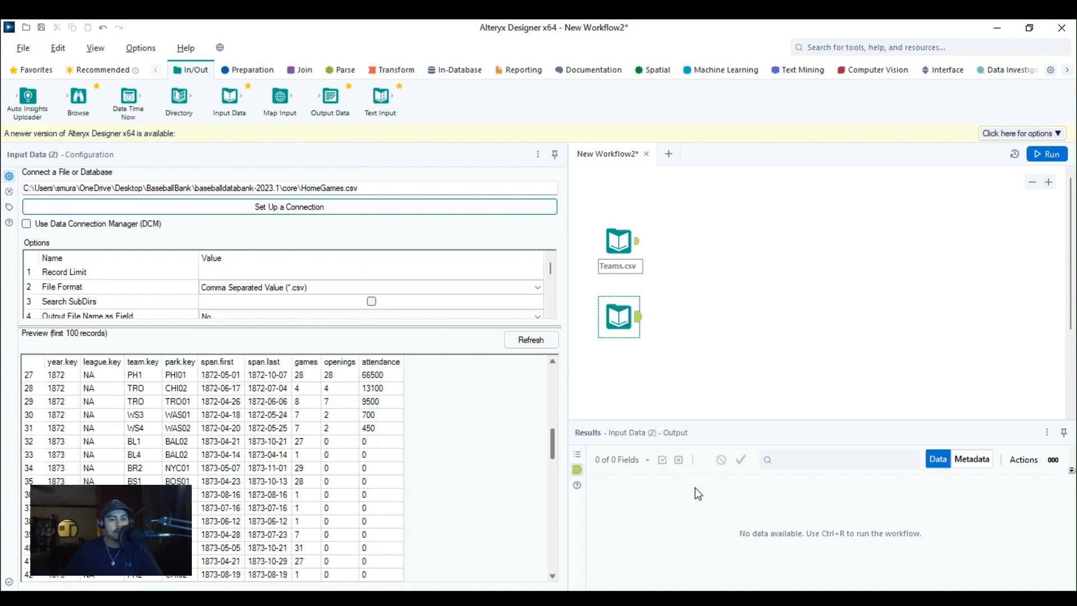
{"action": "scroll", "coordinate": [281, 472], "scroll_direction": "down", "scroll_amount": 17}
{"action": "left_click_drag", "start_coordinate": [552, 540], "coordinate": [553, 382]}
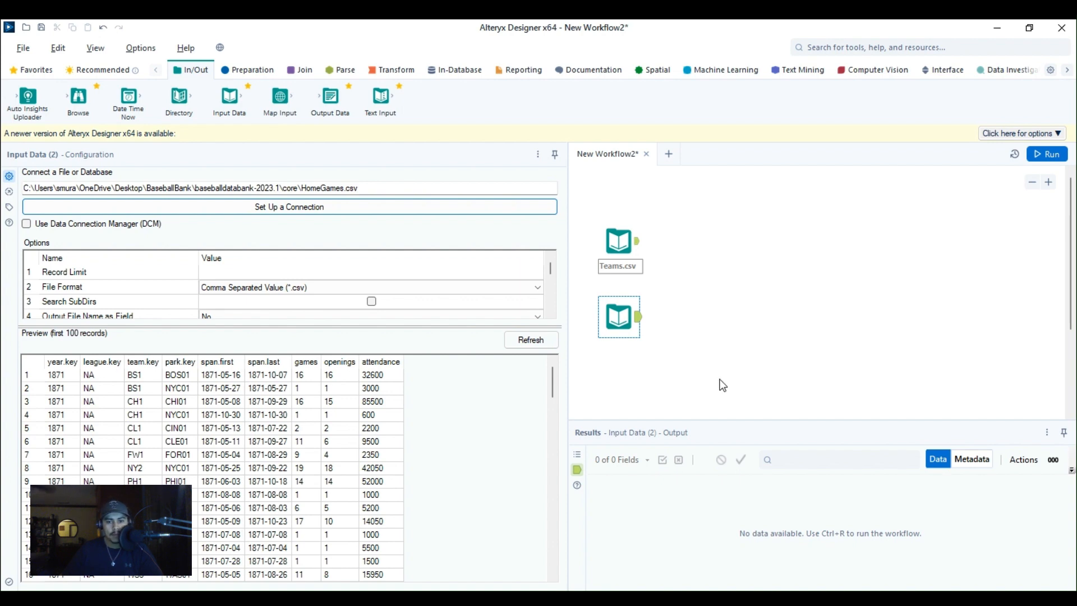
{"action": "left_click_drag", "start_coordinate": [568, 359], "coordinate": [241, 342]}
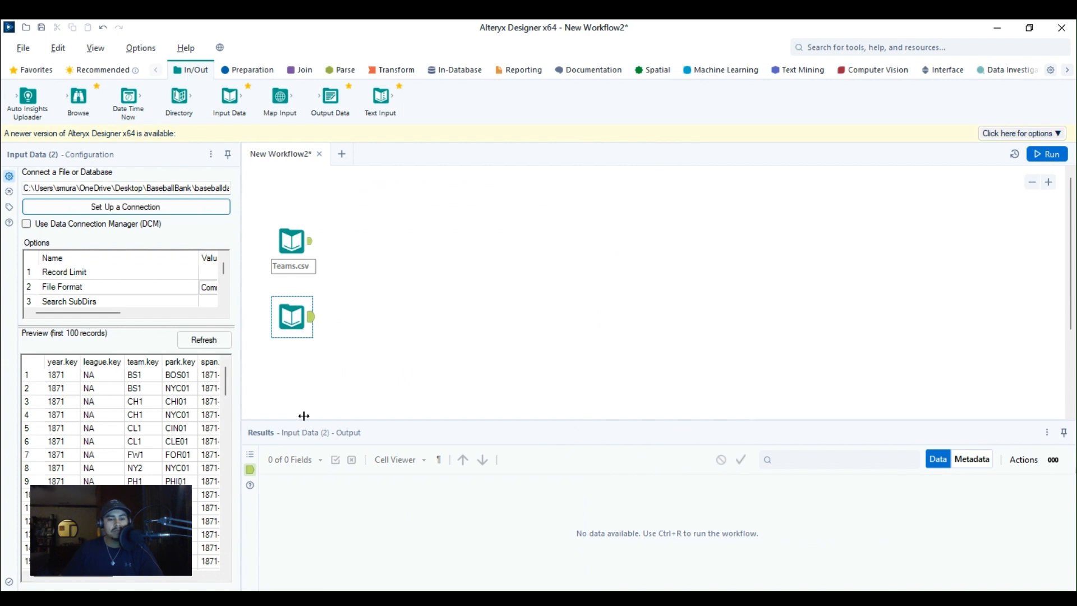
{"action": "left_click_drag", "start_coordinate": [303, 416], "coordinate": [329, 419]}
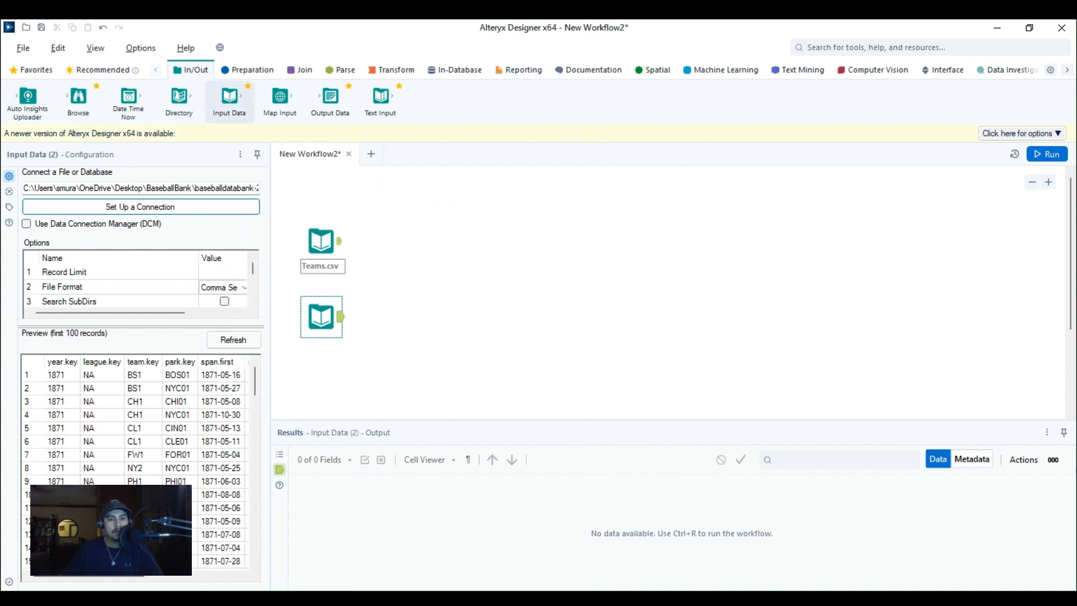
Add a Select tool from the Preparation category connected to the HomeGames.csv input.
{"action": "left_click", "coordinate": [247, 70]}
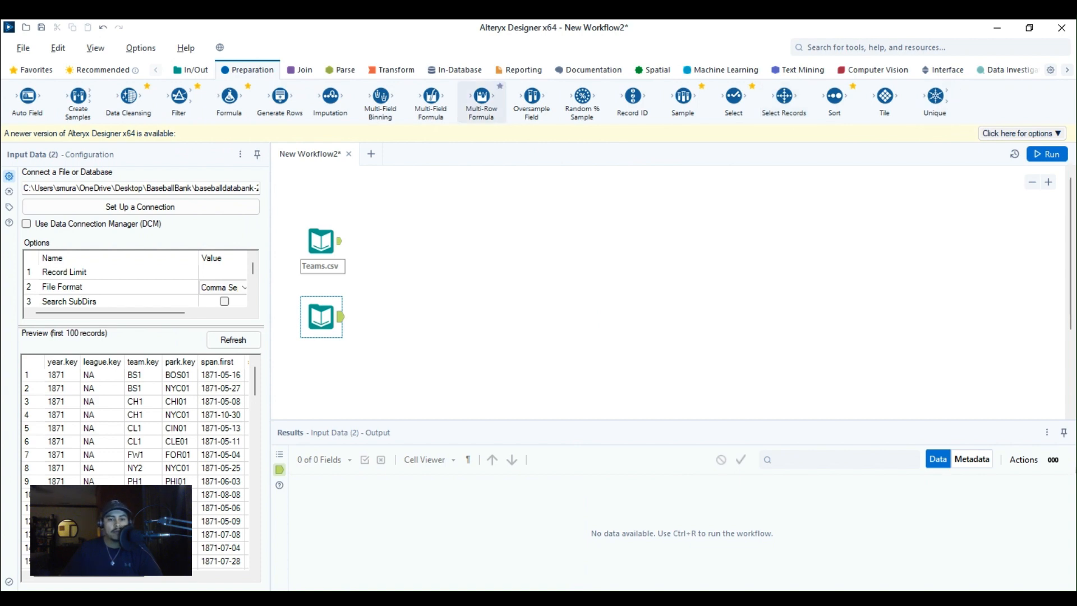
{"action": "left_click", "coordinate": [462, 325]}
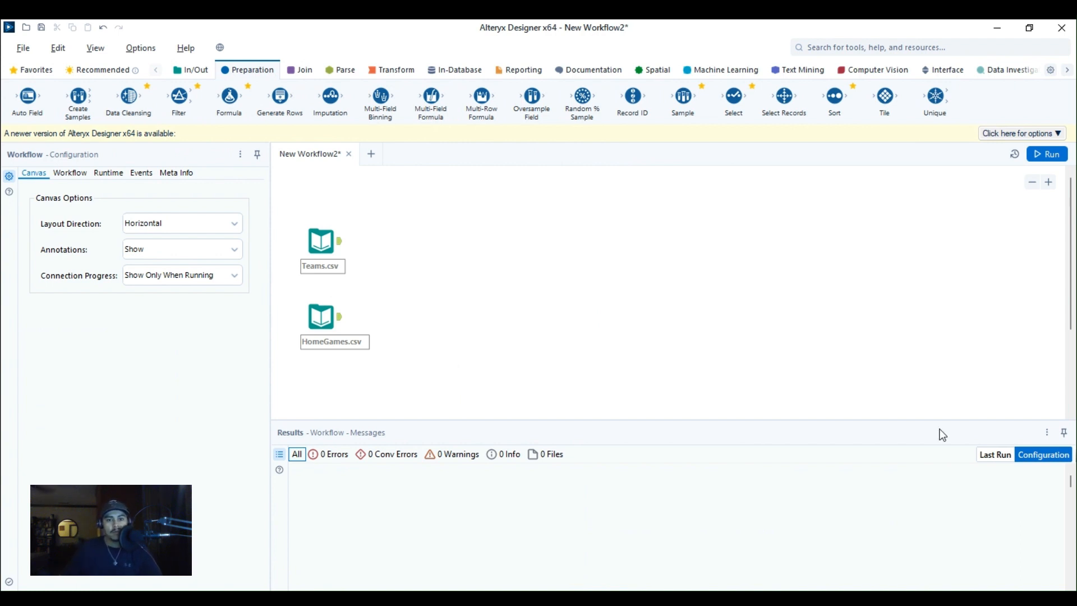
{"action": "left_click", "coordinate": [424, 407]}
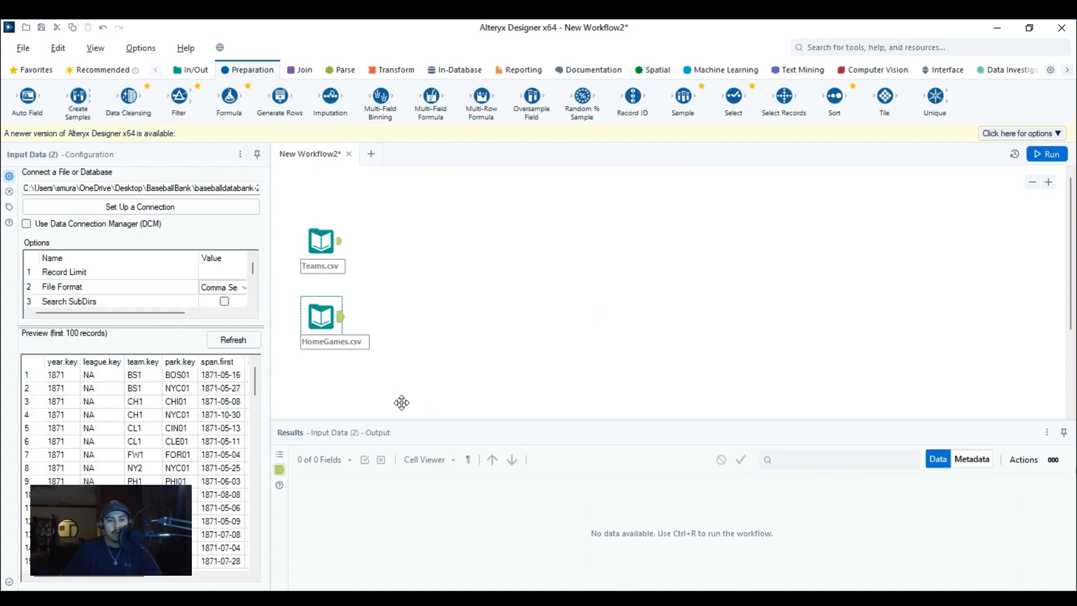
{"action": "left_click_drag", "start_coordinate": [271, 384], "coordinate": [440, 380]}
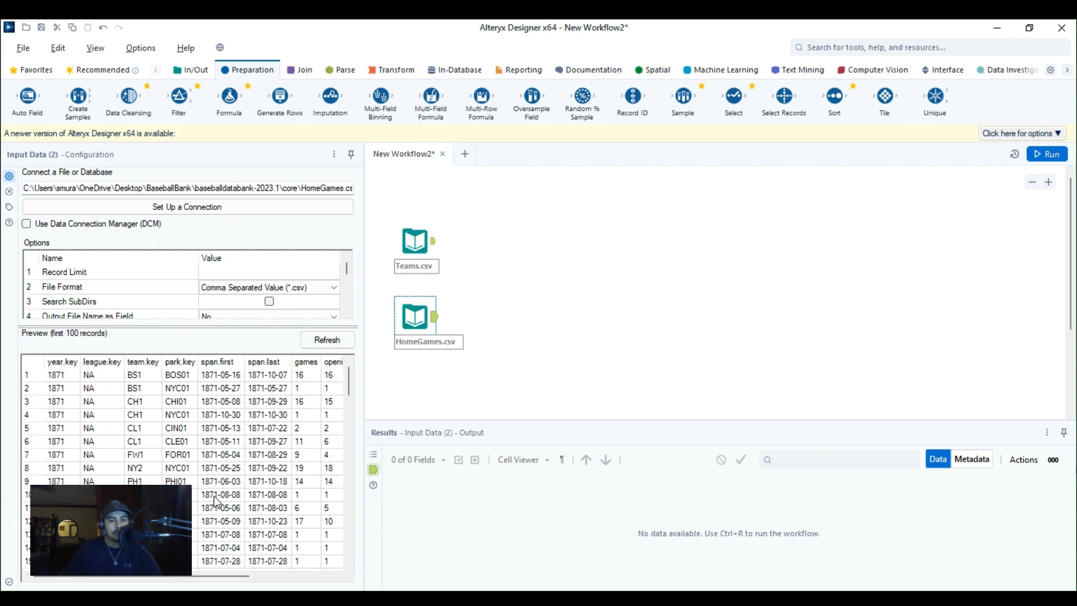
{"action": "mouse_move", "coordinate": [222, 577]}
{"action": "left_mouse_down"}
{"action": "mouse_move", "coordinate": [306, 577]}
{"action": "mouse_move", "coordinate": [223, 577]}
{"action": "left_mouse_up"}
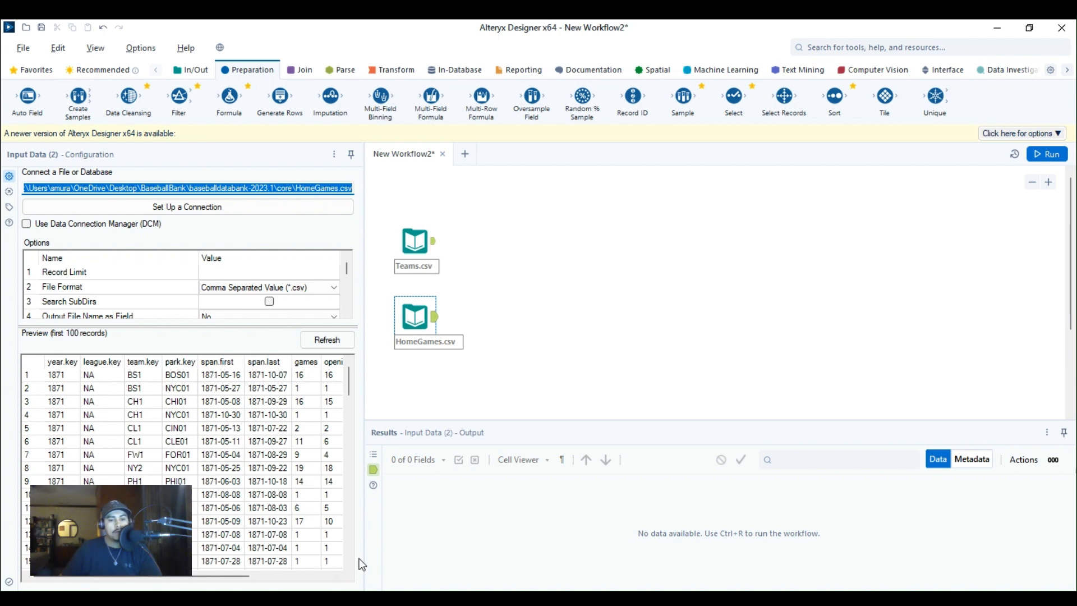
{"action": "mouse_move", "coordinate": [225, 577]}
{"action": "left_mouse_down"}
{"action": "mouse_move", "coordinate": [301, 576]}
{"action": "mouse_move", "coordinate": [220, 576]}
{"action": "left_mouse_up"}
{"action": "left_click_drag", "start_coordinate": [733, 97], "coordinate": [607, 370]}
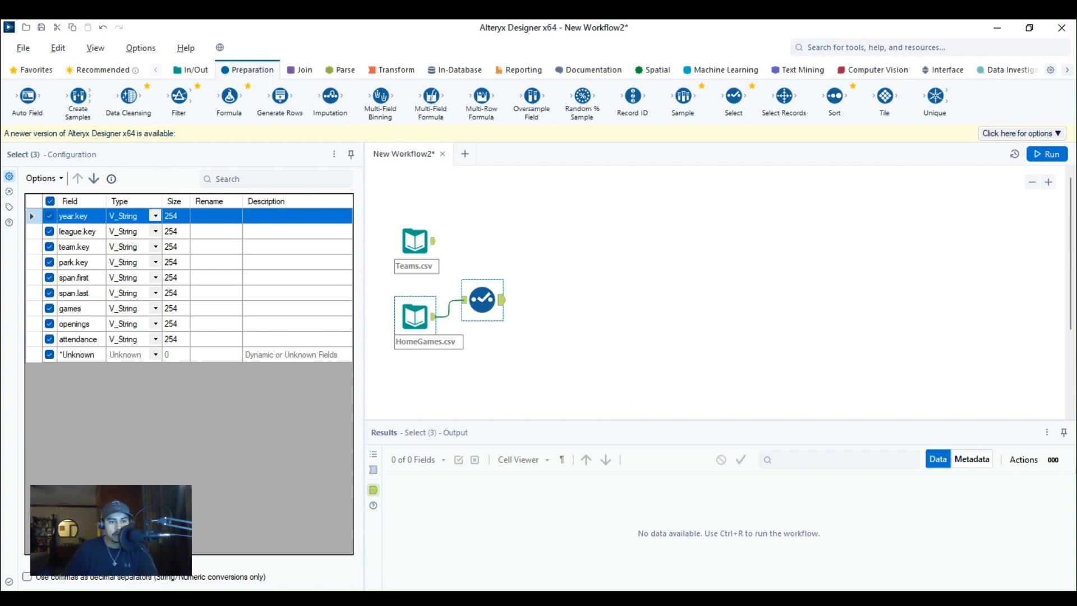
Exclude the league.key, park.key, span.first, span.last, games and openings fields in the HomeGames Select tool.
{"action": "left_click", "coordinate": [50, 231]}
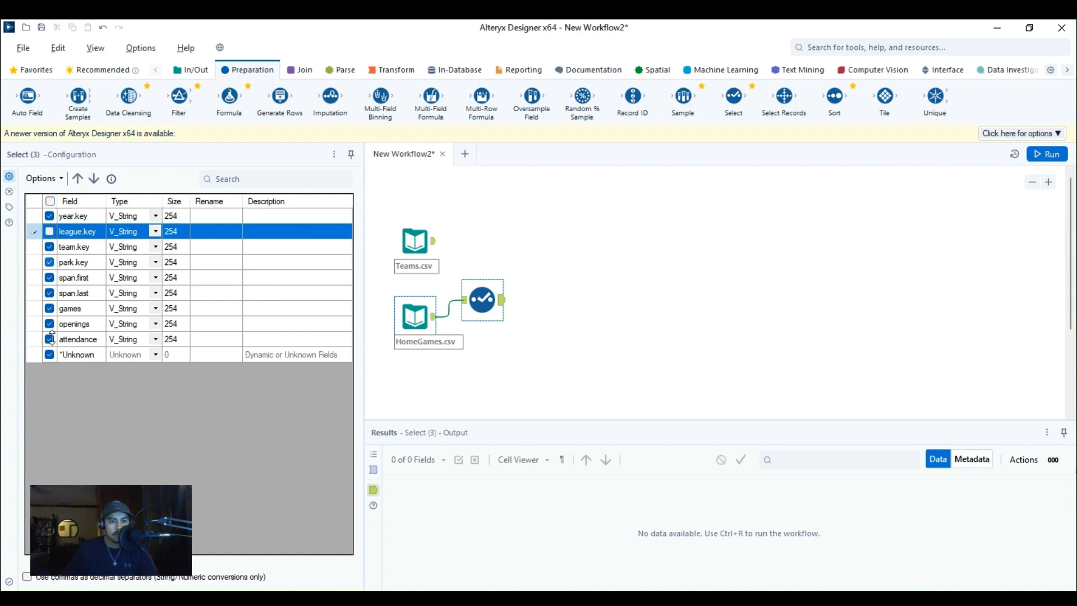
{"action": "left_click", "coordinate": [50, 262]}
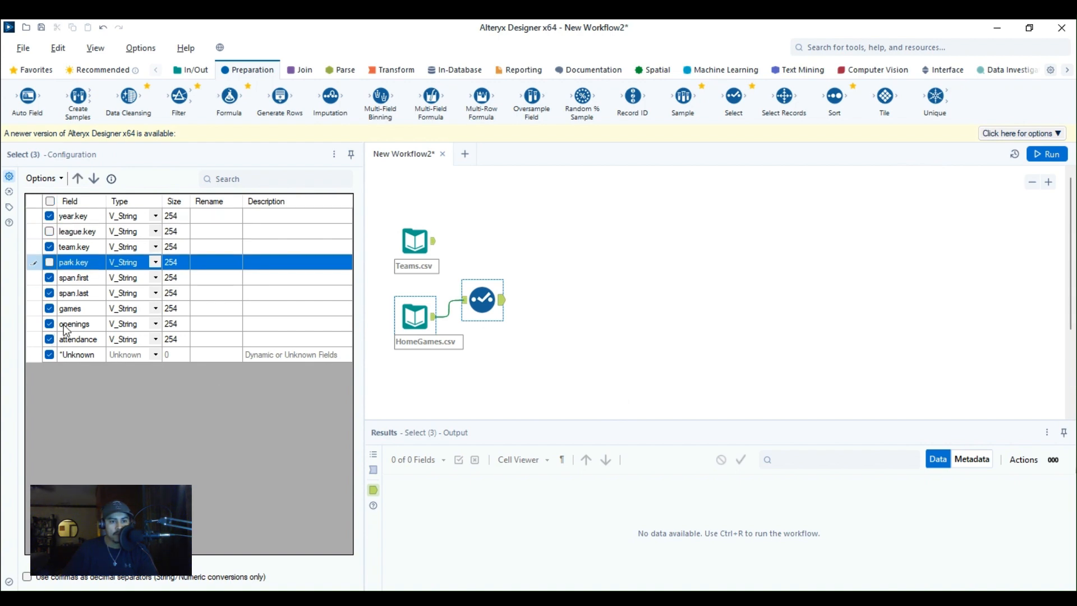
{"action": "left_click", "coordinate": [49, 278]}
{"action": "left_click", "coordinate": [50, 293]}
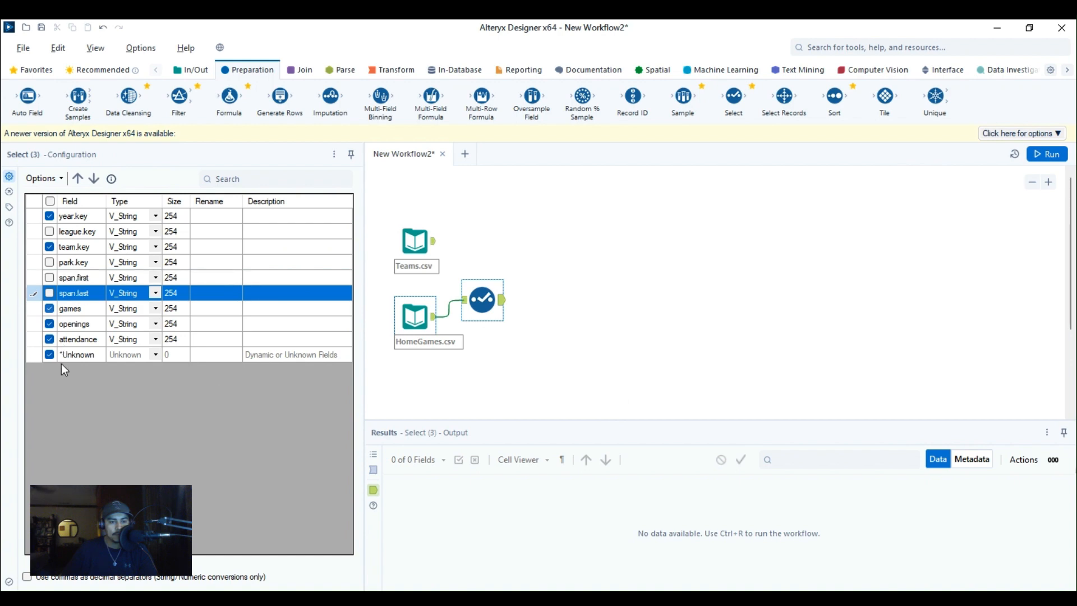
{"action": "left_click", "coordinate": [50, 309]}
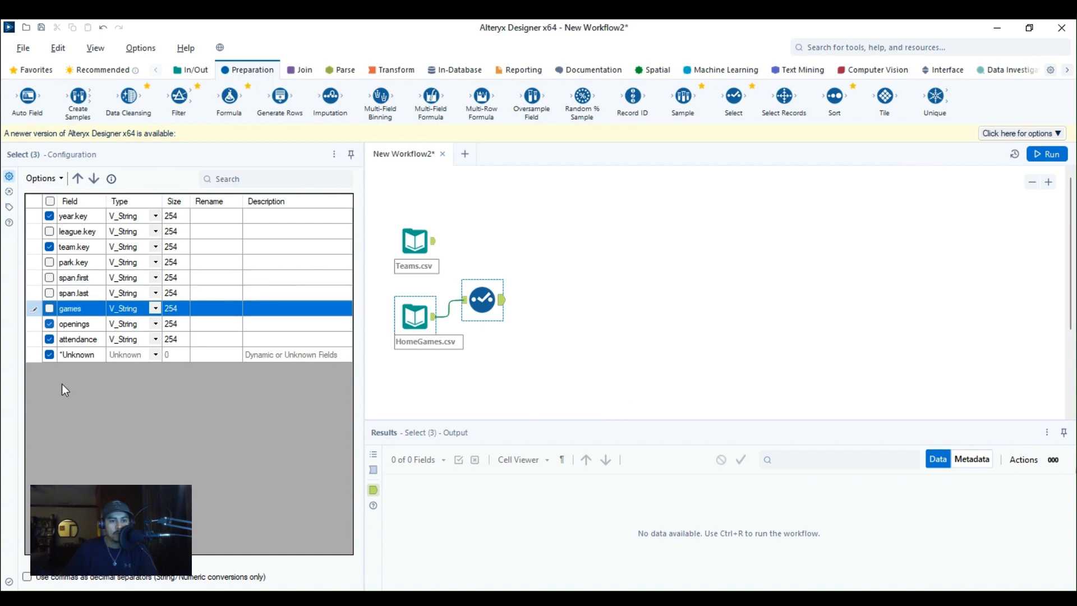
{"action": "left_click", "coordinate": [49, 324]}
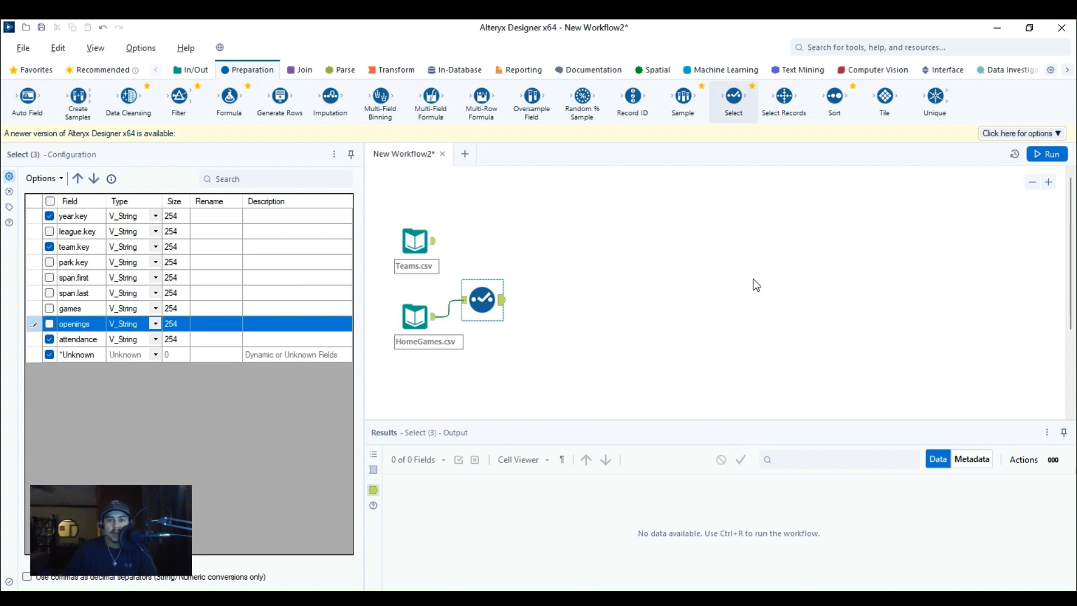
Add a Select tool connected to the Teams.csv input and exclude its lgID, franchID and divID fields.
{"action": "left_click_drag", "start_coordinate": [756, 285], "coordinate": [600, 288]}
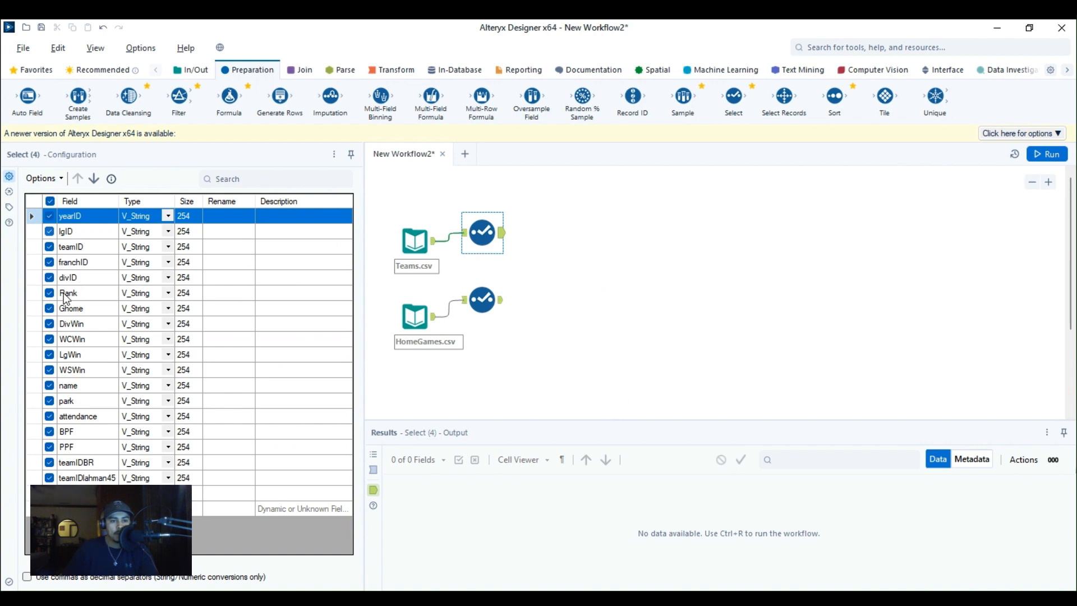
{"action": "key", "text": "Down"}
{"action": "key", "text": "space"}
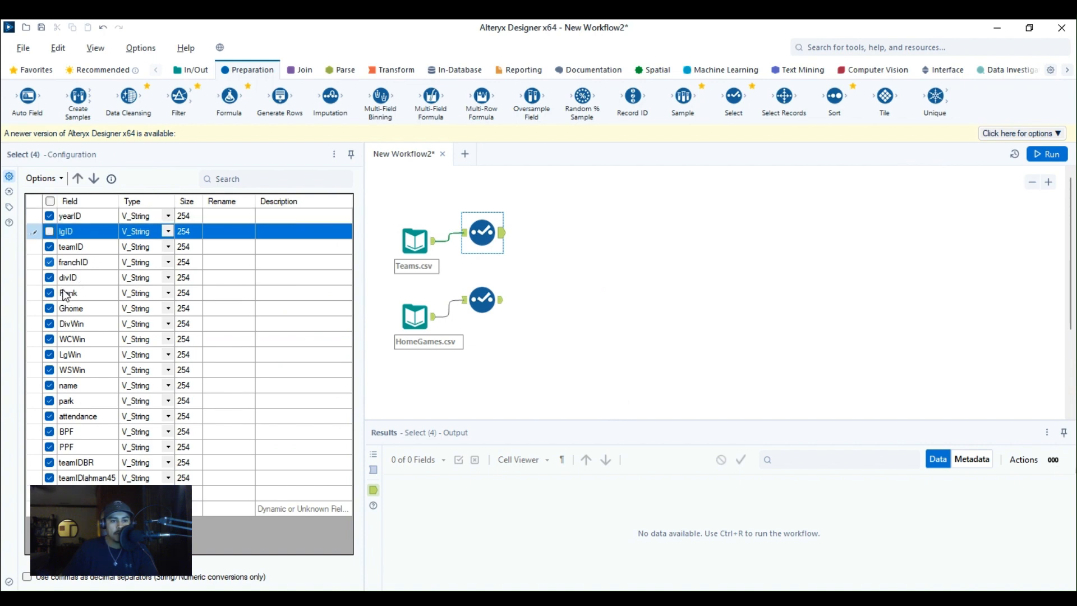
{"action": "key", "text": "Down"}
{"action": "key", "text": "Down"}
{"action": "key", "text": "space"}
{"action": "key", "text": "Down"}
{"action": "key", "text": "space"}
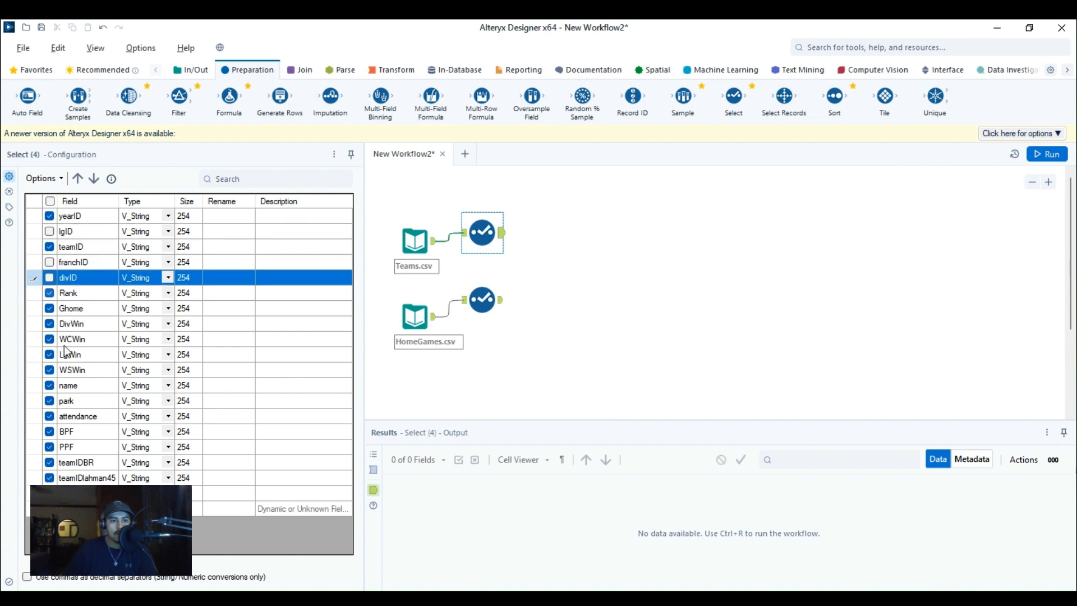
Exclude the Rank, Ghome, DivWin, WCWin, LgWin and WSWin fields in the Teams Select tool.
{"action": "key", "text": "Down"}
{"action": "key", "text": "space"}
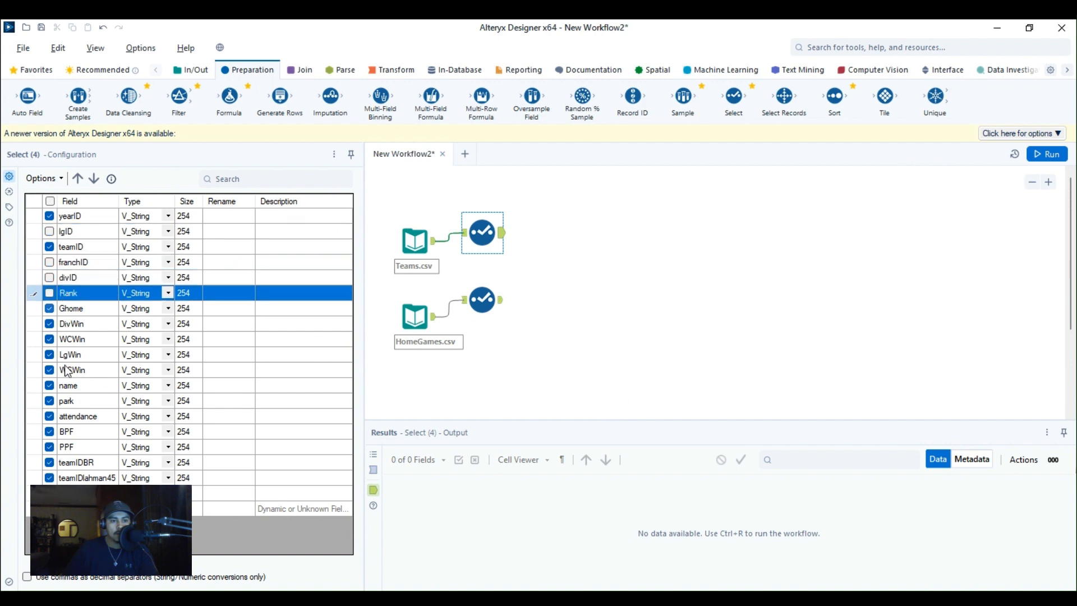
{"action": "key", "text": "Down"}
{"action": "key", "text": "space"}
{"action": "key", "text": "Down"}
{"action": "key", "text": "space"}
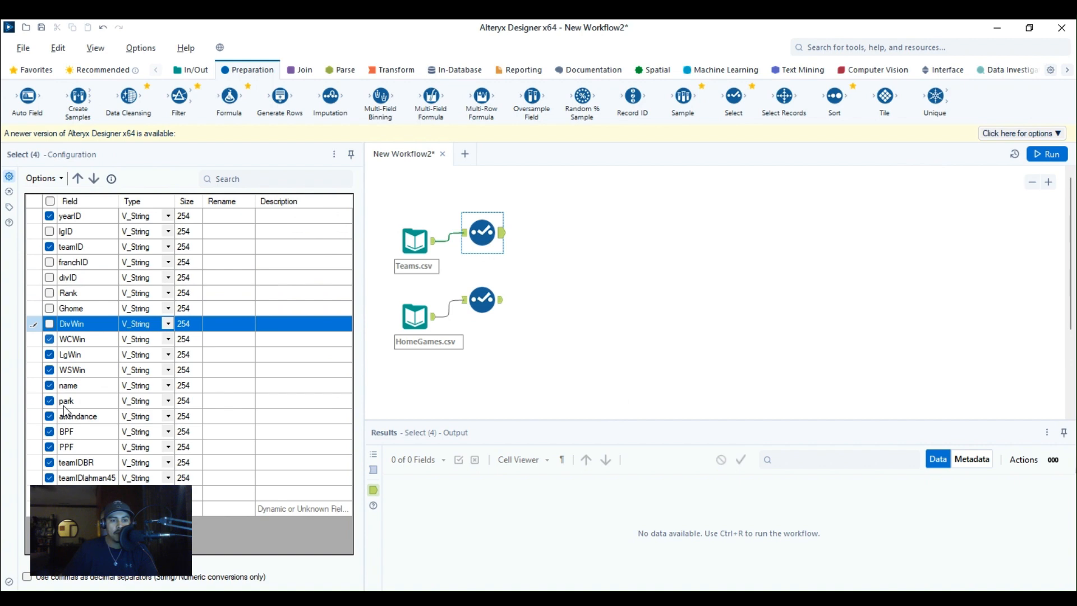
{"action": "key", "text": "Down"}
{"action": "key", "text": "space"}
{"action": "key", "text": "Down"}
{"action": "key", "text": "space"}
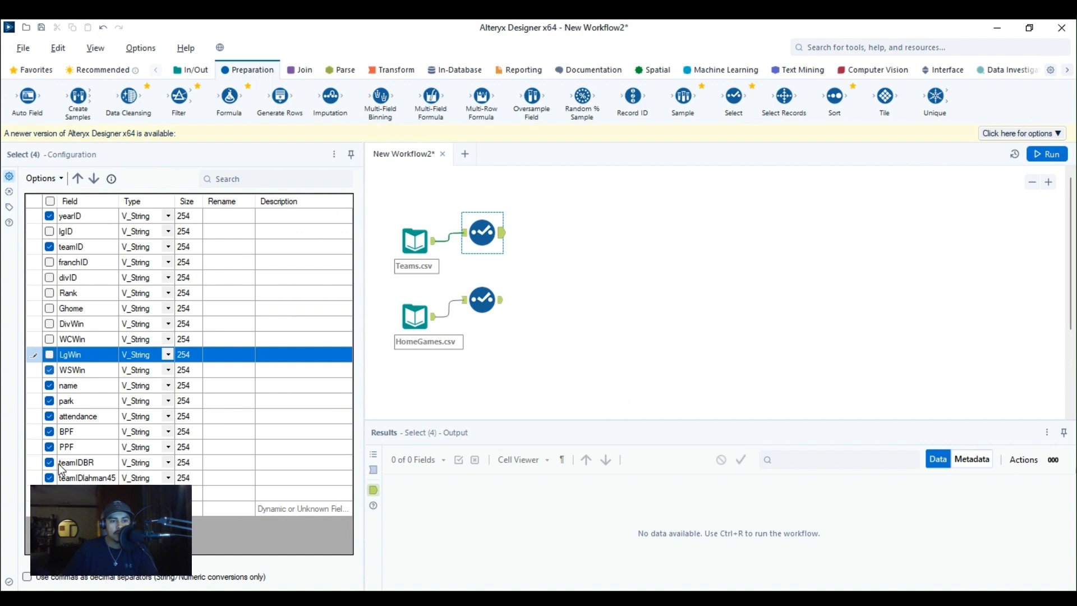
{"action": "key", "text": "Down"}
{"action": "key", "text": "space"}
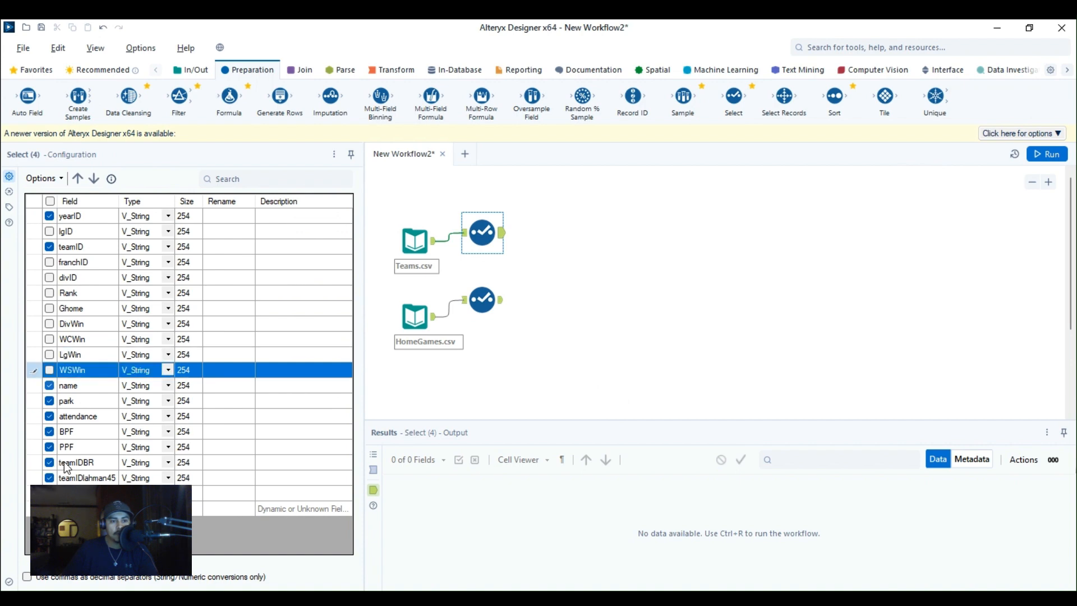
Keep name in the Teams Select tool but exclude park, attendance, BPF, PPF, teamIDBR, teamIDlahman45 and the remaining fields, including unknown ones.
{"action": "key", "text": "Down"}
{"action": "key", "text": "space"}
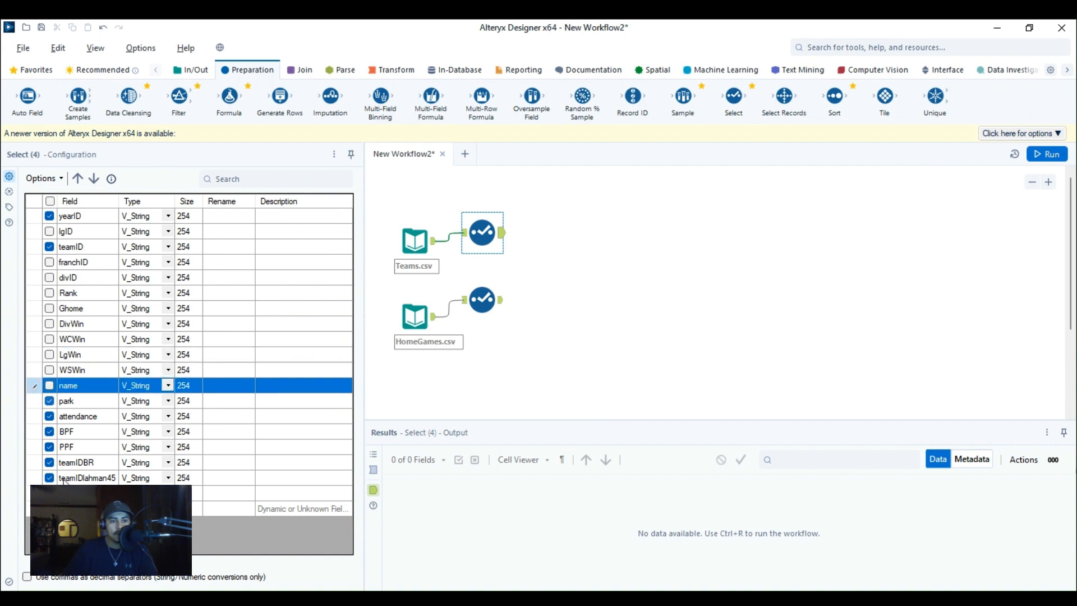
{"action": "key", "text": "Down"}
{"action": "key", "text": "space"}
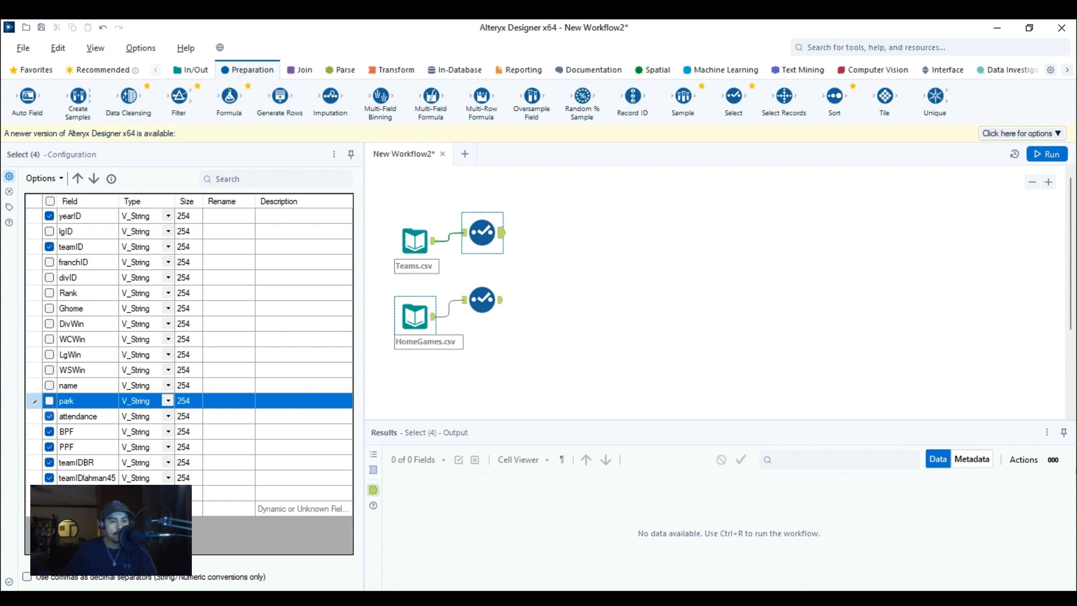
{"action": "left_click", "coordinate": [50, 416]}
{"action": "left_click", "coordinate": [49, 431]}
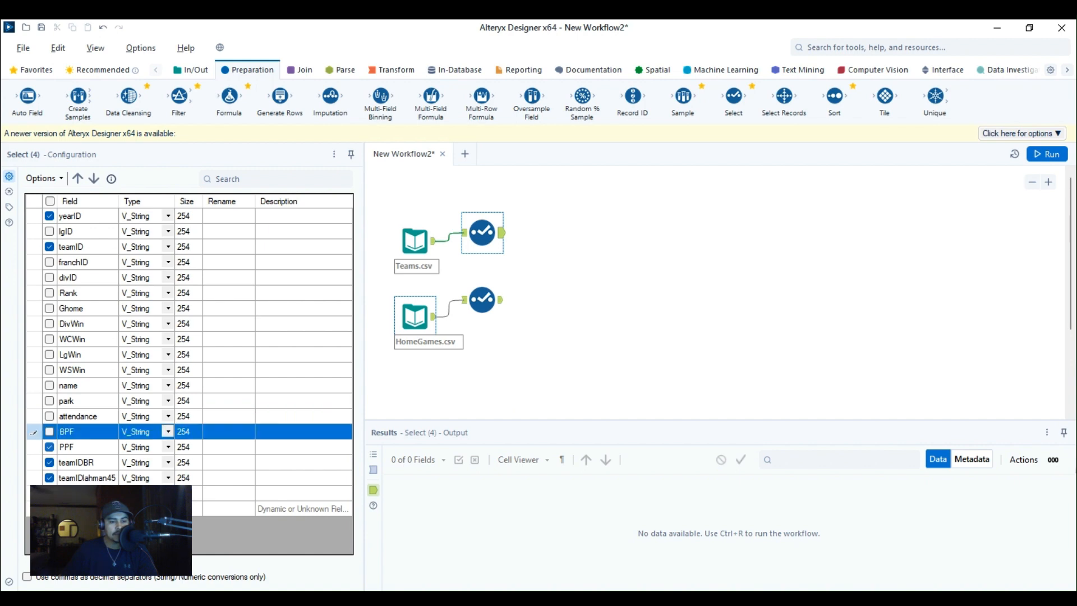
{"action": "left_click", "coordinate": [49, 447]}
{"action": "left_click", "coordinate": [49, 462]}
{"action": "left_click", "coordinate": [49, 478]}
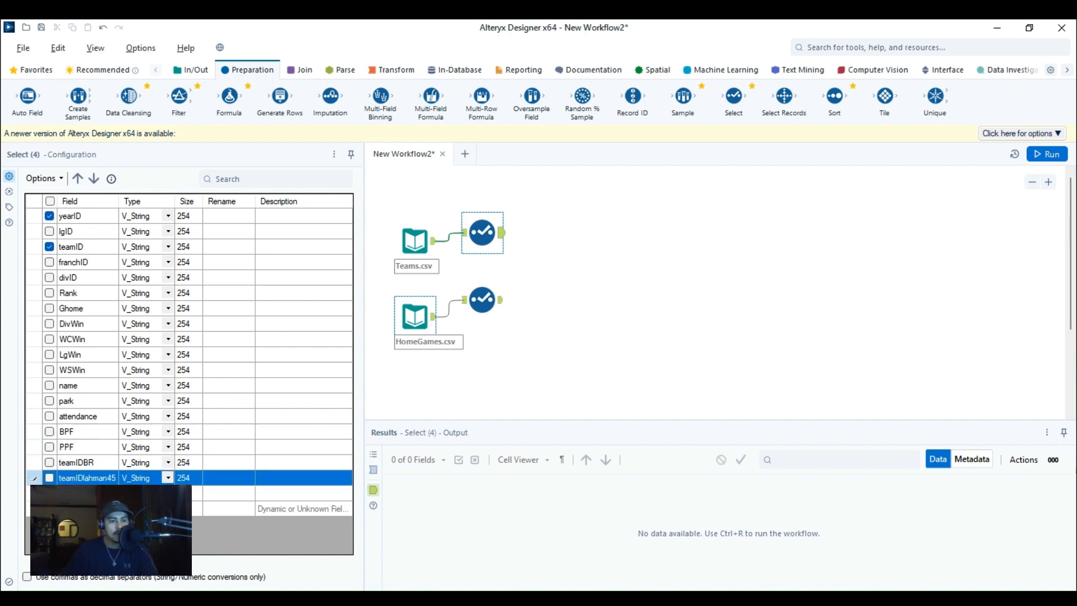
{"action": "left_click", "coordinate": [49, 493]}
{"action": "left_click", "coordinate": [49, 509]}
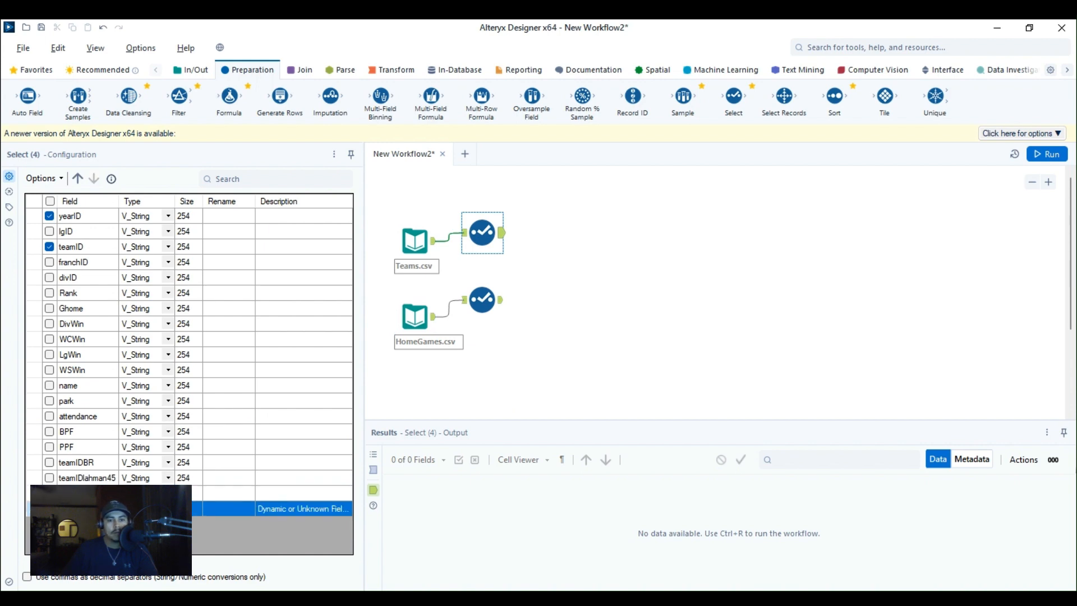
{"action": "left_click", "coordinate": [606, 290]}
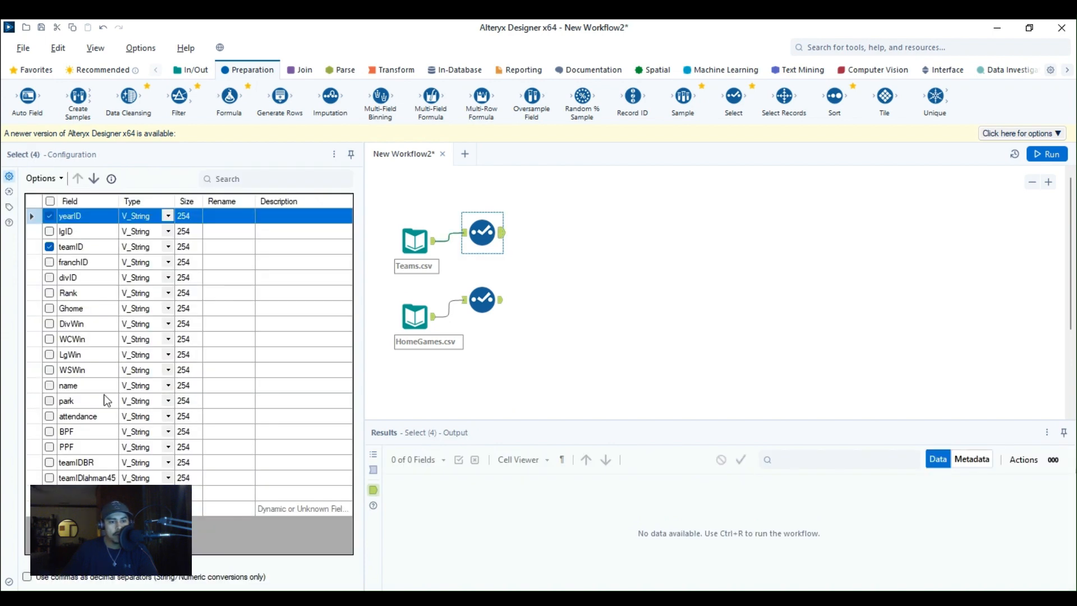
{"action": "left_click", "coordinate": [50, 385]}
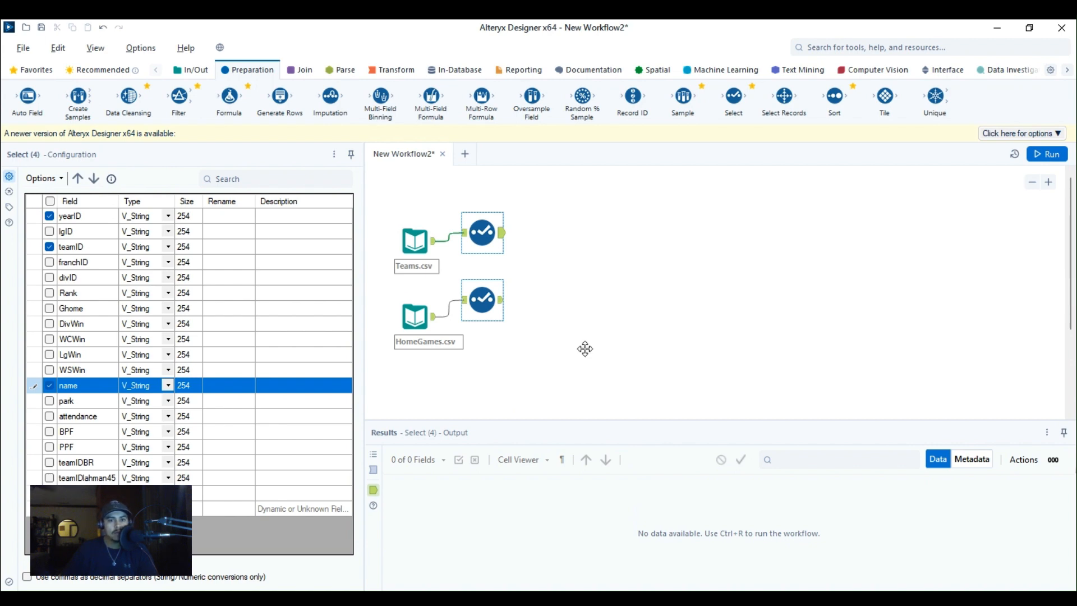
Add a Join tool from the Join category with its left input connected to the HomeGames Select tool.
{"action": "left_click", "coordinate": [300, 70]}
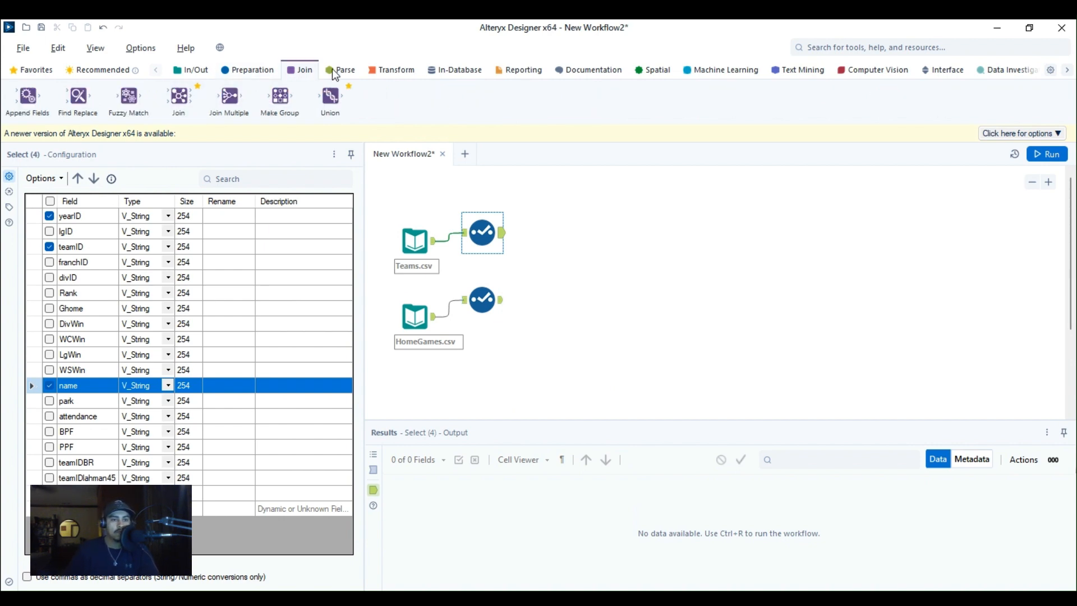
{"action": "left_click_drag", "start_coordinate": [78, 98], "coordinate": [56, 146]}
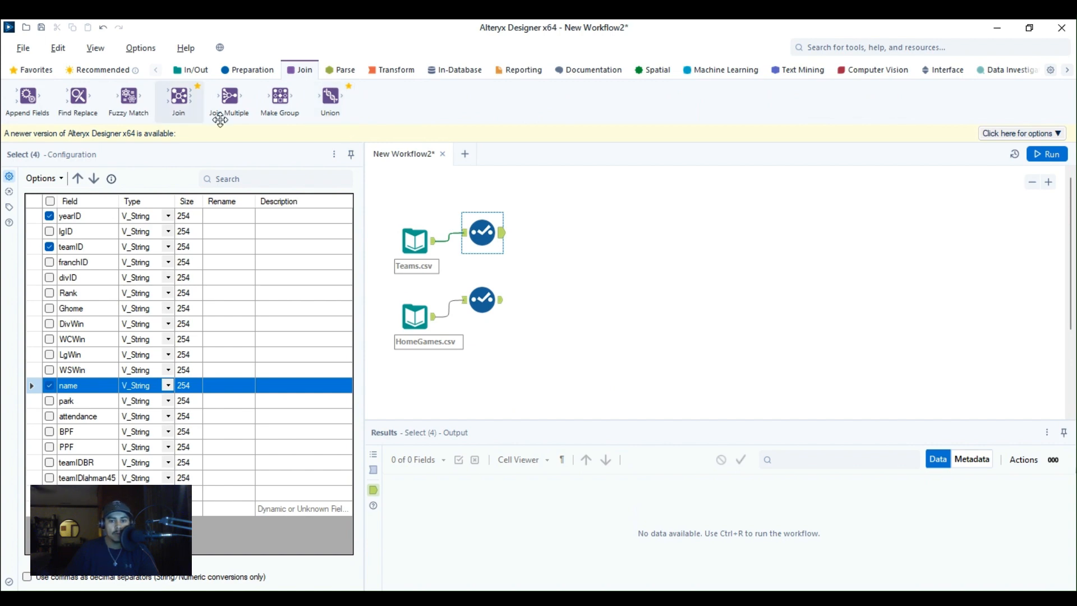
{"action": "left_click_drag", "start_coordinate": [219, 120], "coordinate": [549, 308]}
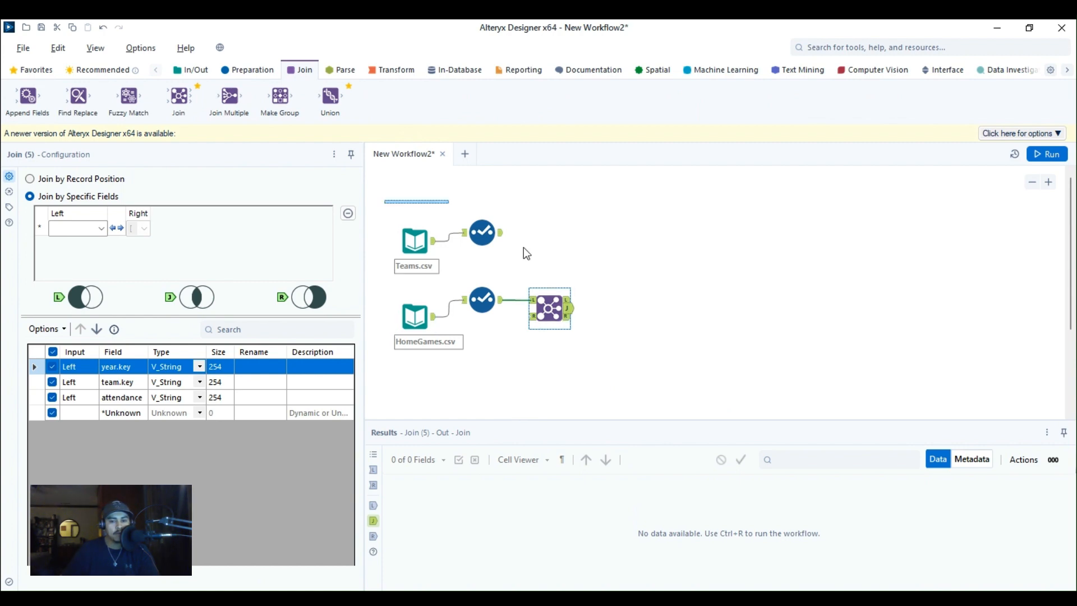
Move the Teams.csv branch below the HomeGames.csv branch and connect its Select output to the Join tool's right input.
{"action": "left_click_drag", "start_coordinate": [384, 201], "coordinate": [523, 248]}
{"action": "left_click_drag", "start_coordinate": [618, 291], "coordinate": [614, 378]}
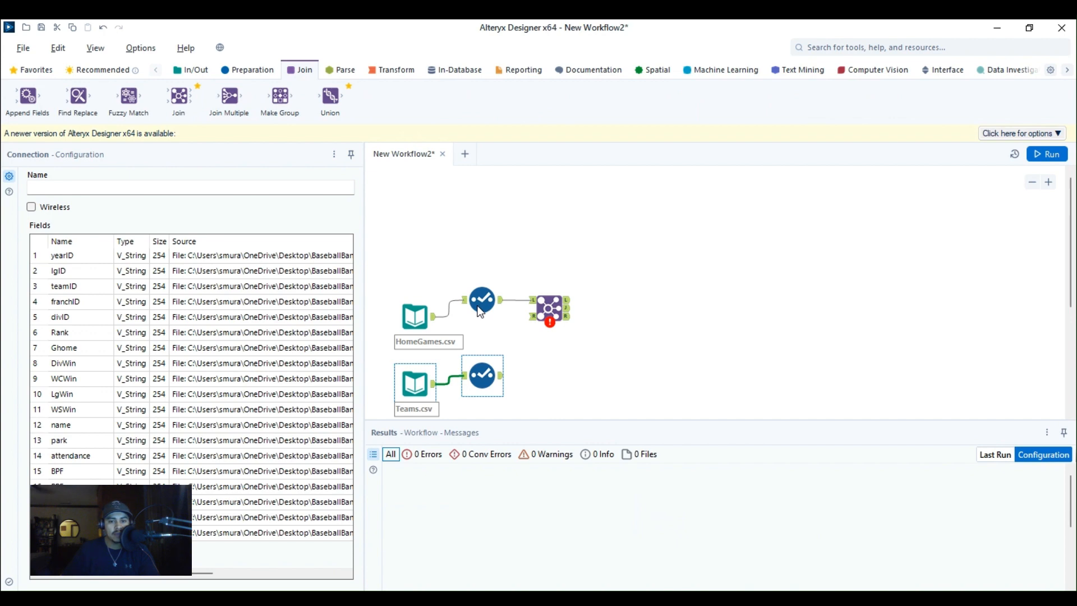
{"action": "left_click_drag", "start_coordinate": [379, 241], "coordinate": [624, 416]}
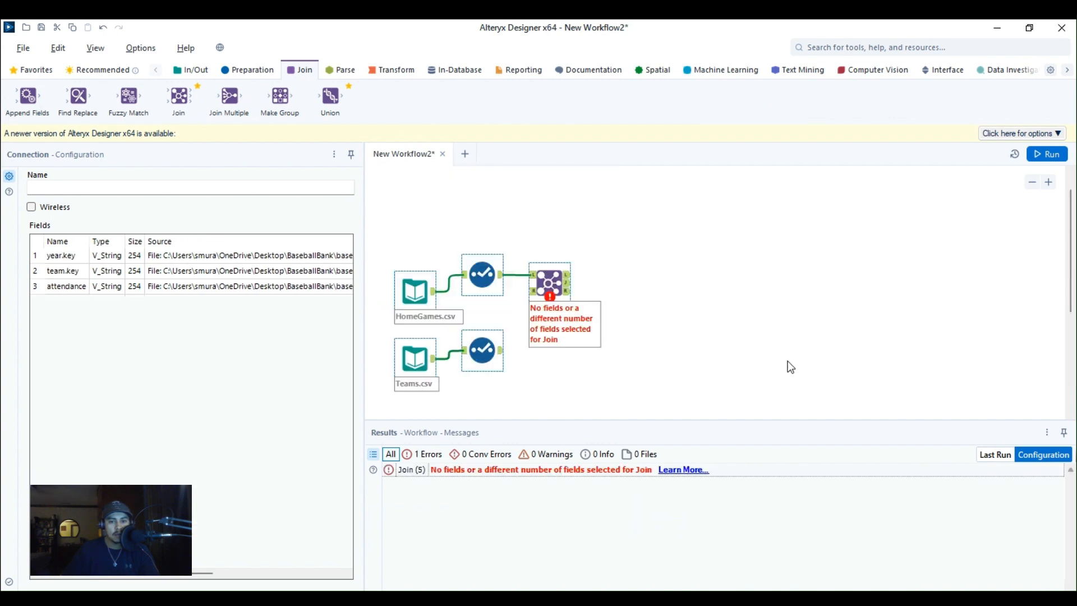
{"action": "left_click_drag", "start_coordinate": [550, 284], "coordinate": [600, 352]}
{"action": "left_click", "coordinate": [723, 373]}
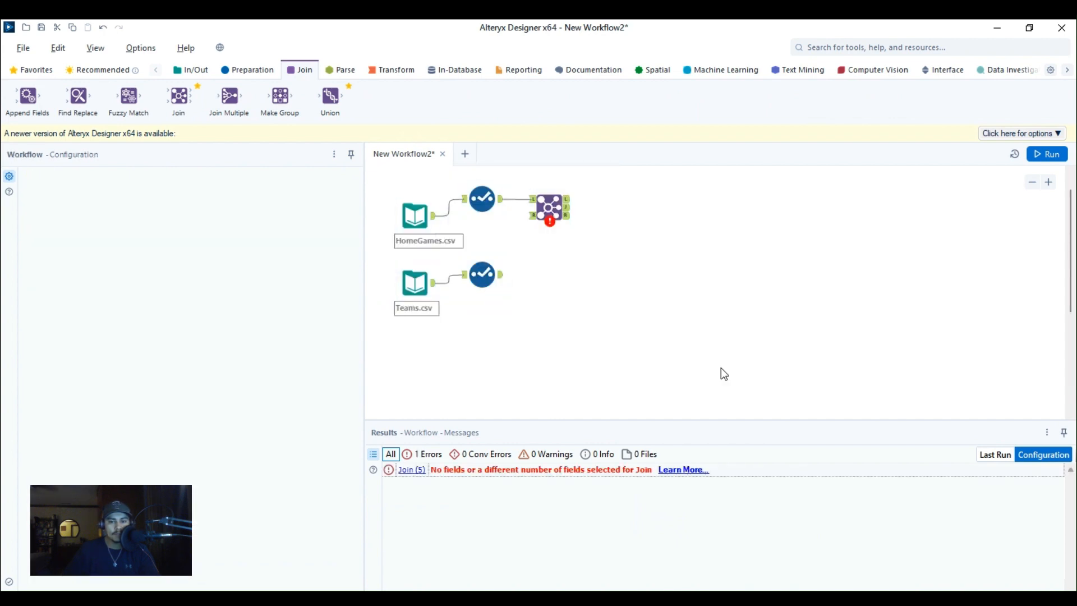
{"action": "left_click", "coordinate": [500, 274]}
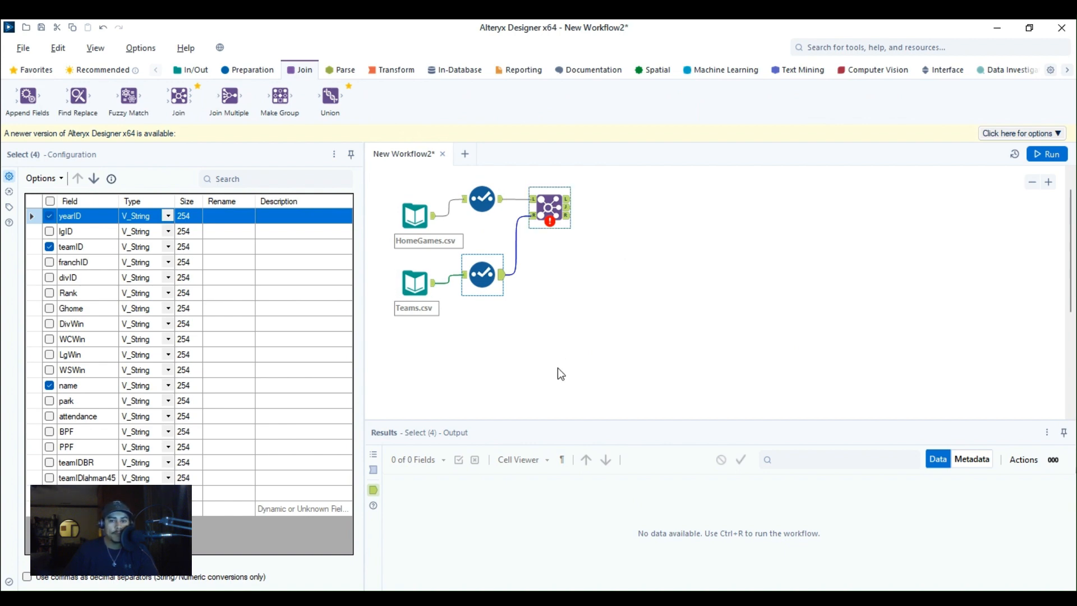
Configure the Join by specific fields, matching year.key with yearID and team.key with teamID.
{"action": "left_click", "coordinate": [551, 205]}
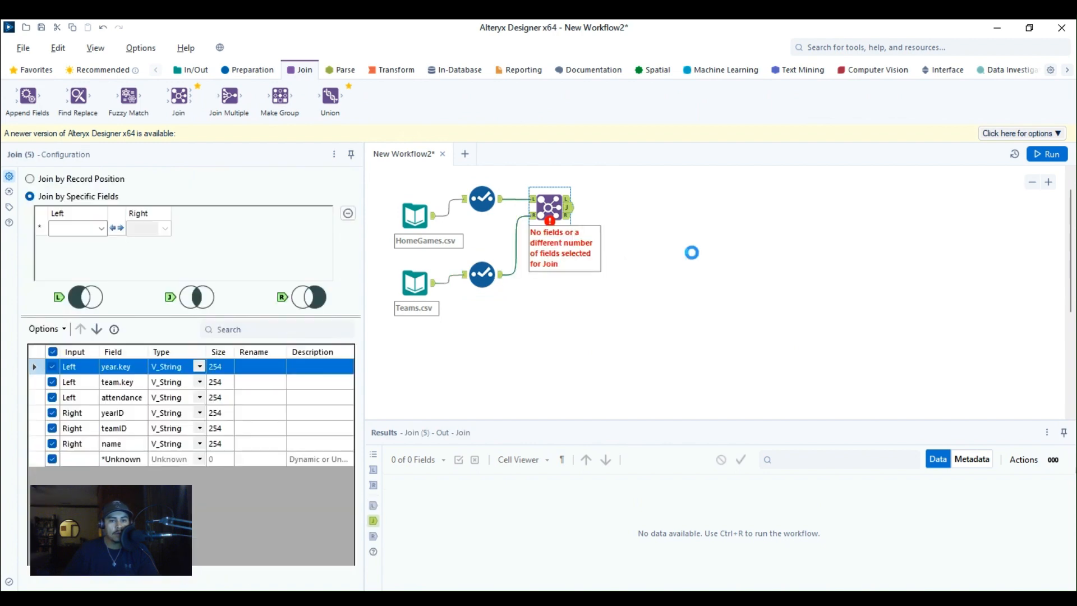
{"action": "left_click", "coordinate": [101, 228]}
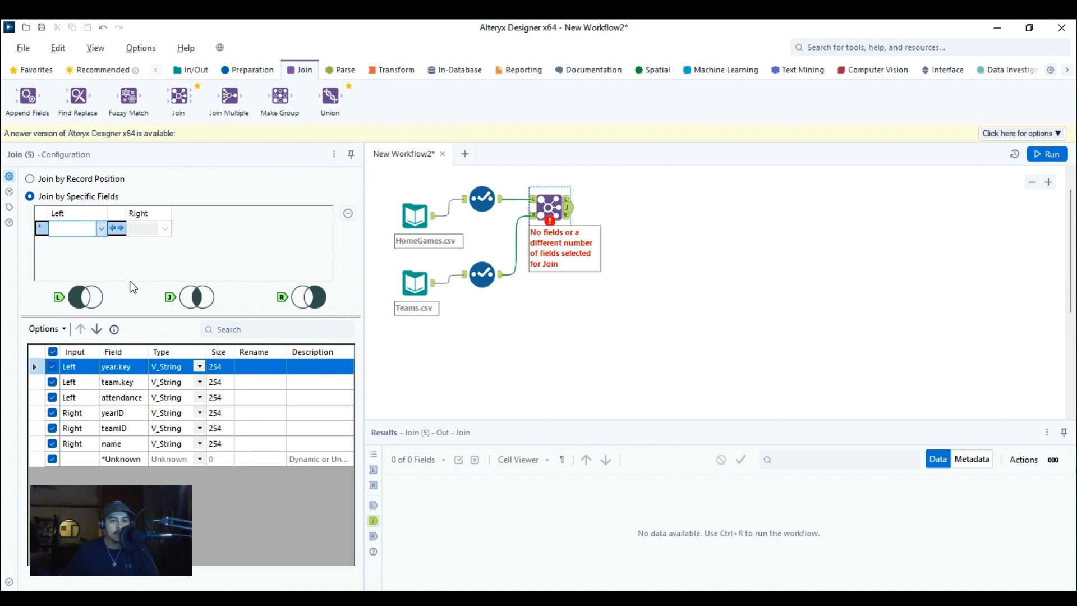
{"action": "left_click", "coordinate": [100, 297]}
{"action": "left_click", "coordinate": [165, 229]}
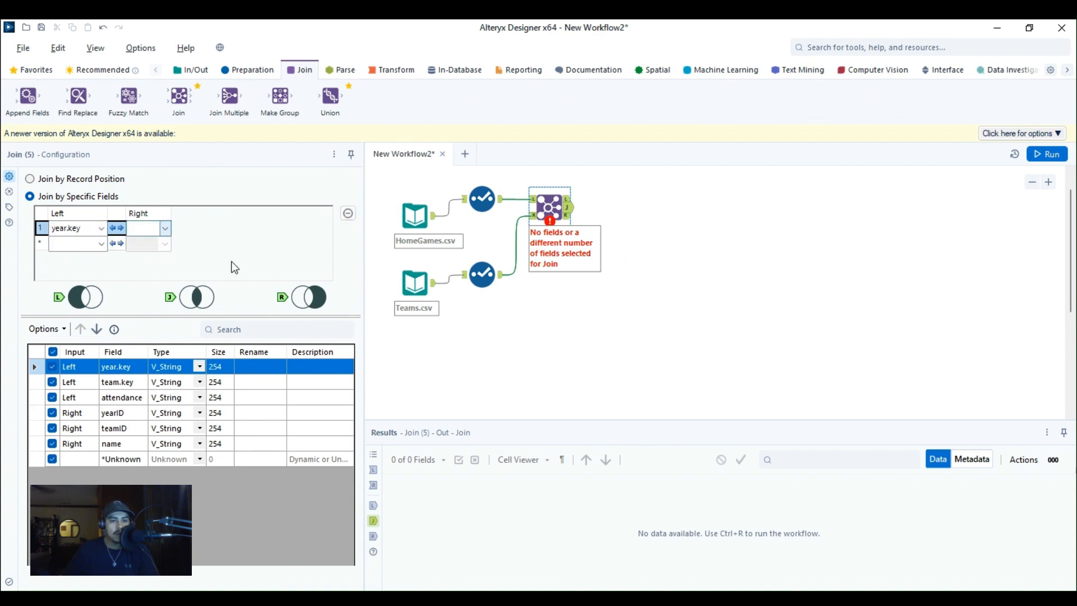
{"action": "left_click", "coordinate": [206, 288]}
{"action": "left_click", "coordinate": [101, 243]}
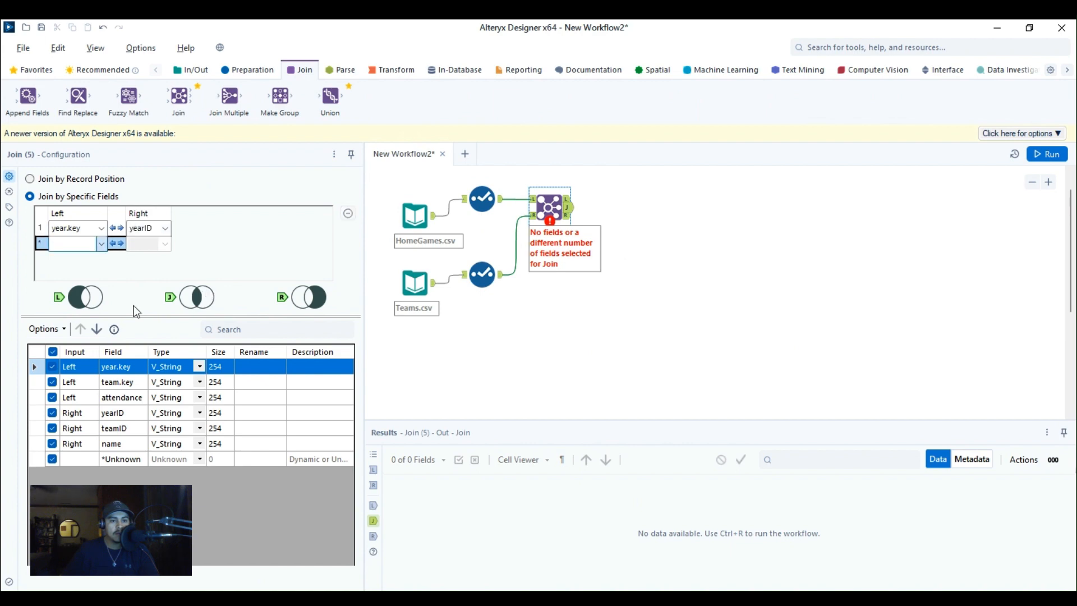
{"action": "left_click", "coordinate": [118, 342]}
{"action": "left_click", "coordinate": [215, 308]}
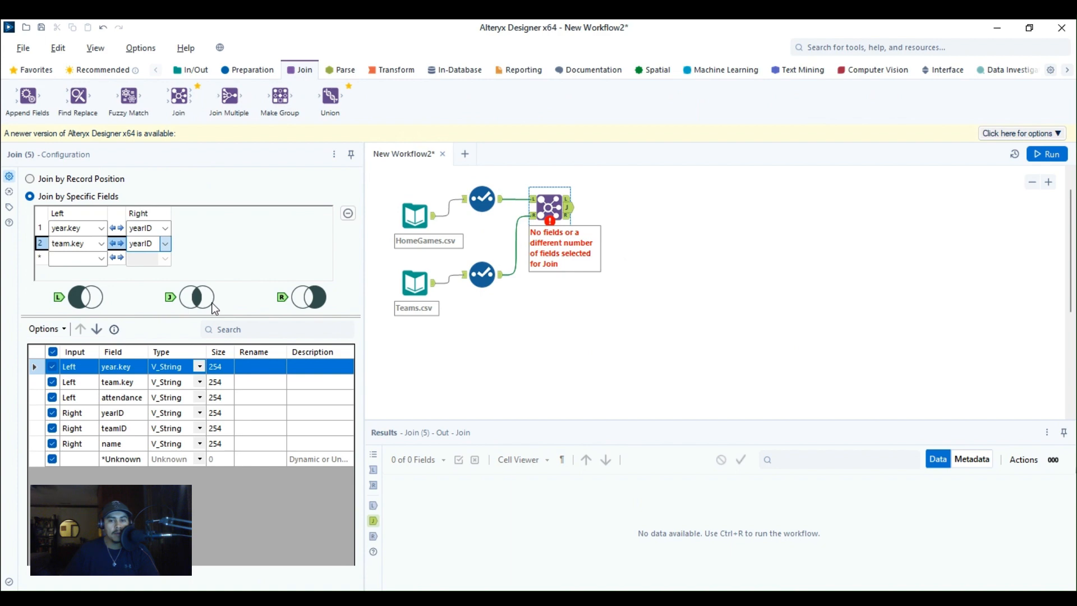
{"action": "left_click", "coordinate": [484, 401]}
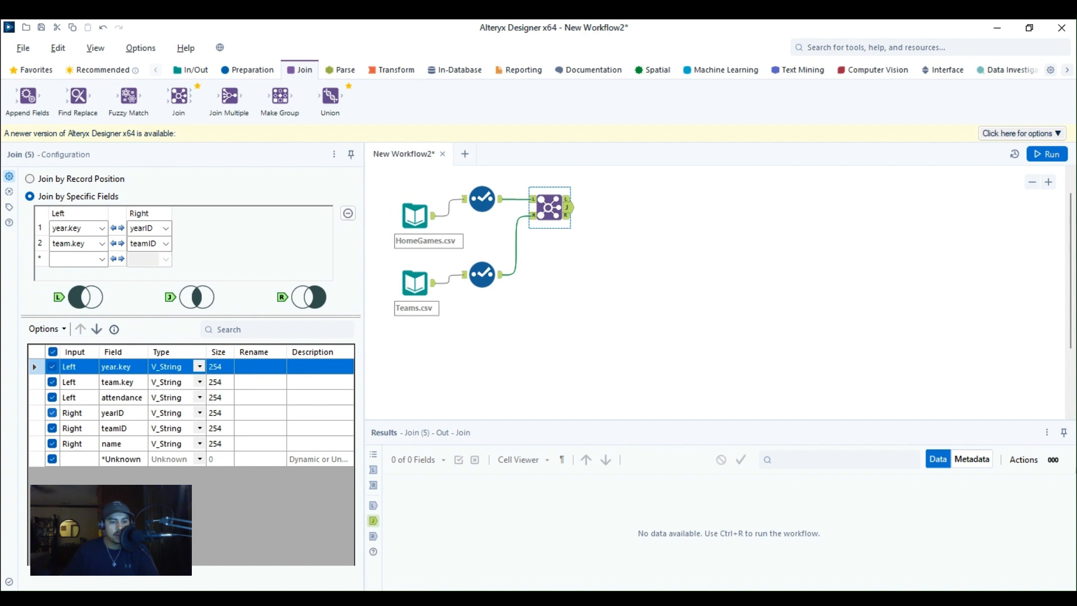
Exclude the right-hand yearID and teamID fields and the *Unknown field from the Join output.
{"action": "left_click", "coordinate": [52, 413]}
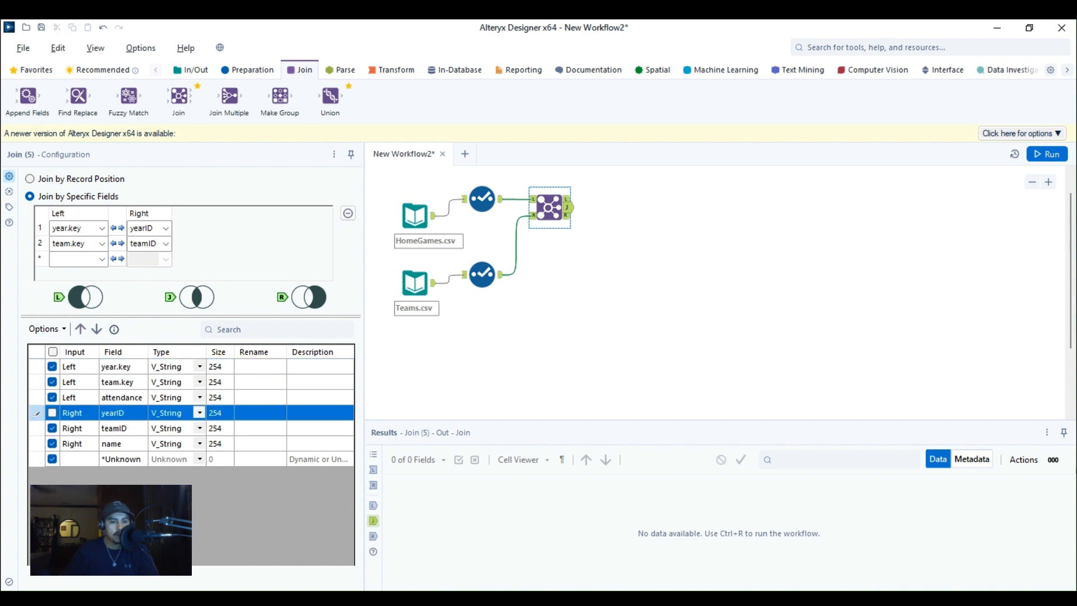
{"action": "left_click", "coordinate": [52, 428]}
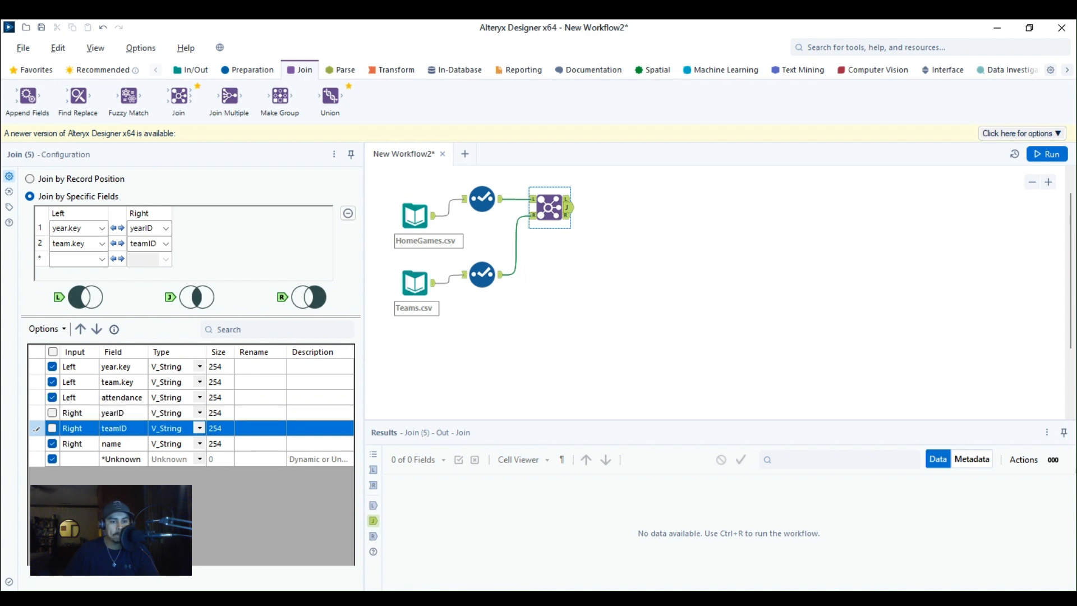
{"action": "left_click", "coordinate": [52, 459]}
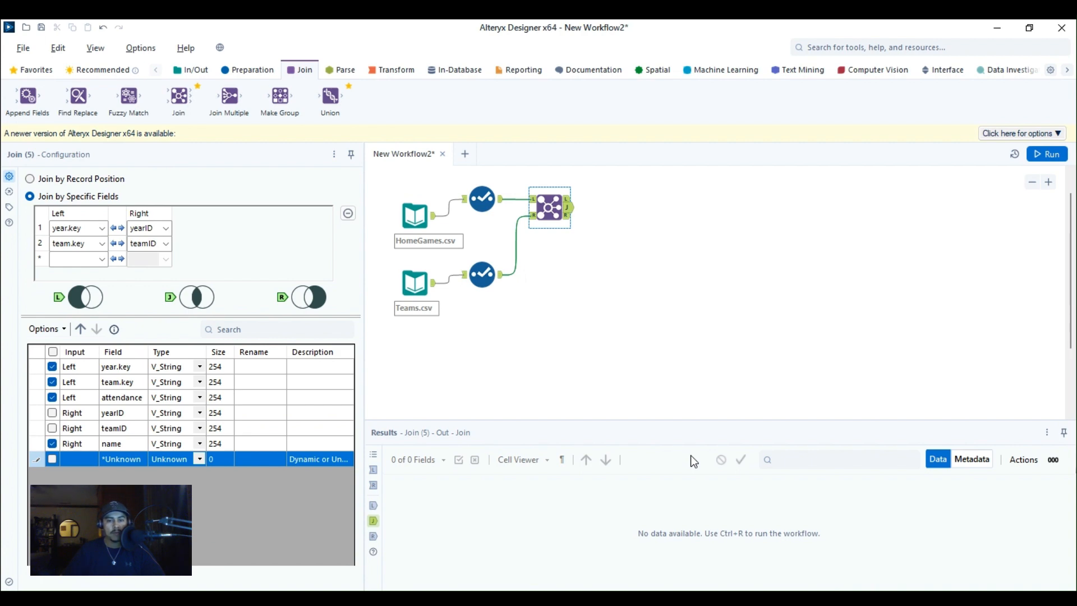
{"action": "left_click", "coordinate": [752, 222]}
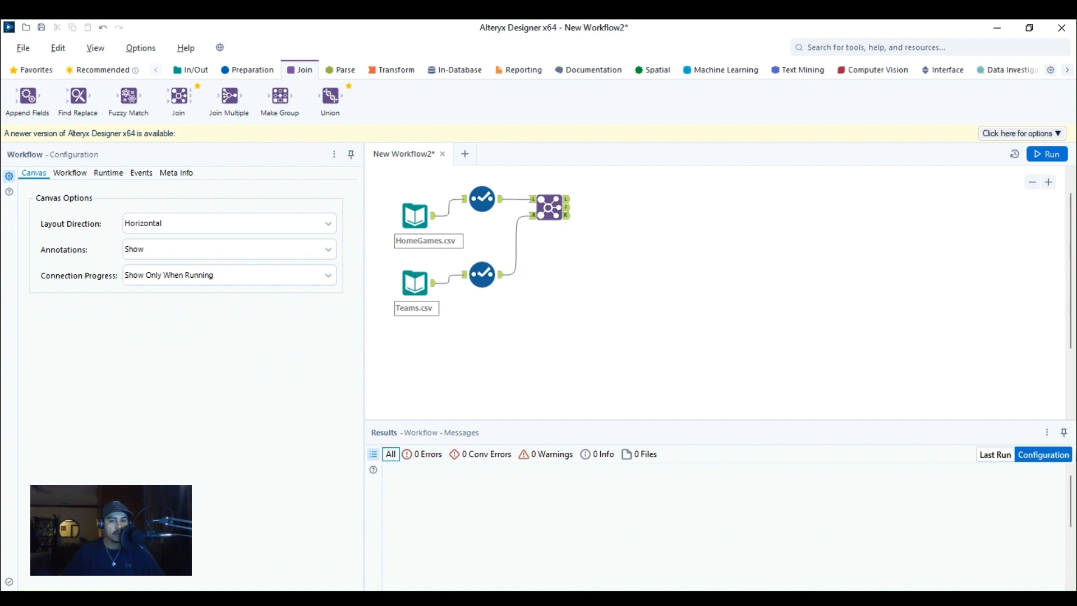
Run the workflow with the joined HomeGames.csv and Teams.csv inputs.
{"action": "left_click", "coordinate": [415, 283]}
{"action": "left_click", "coordinate": [415, 215]}
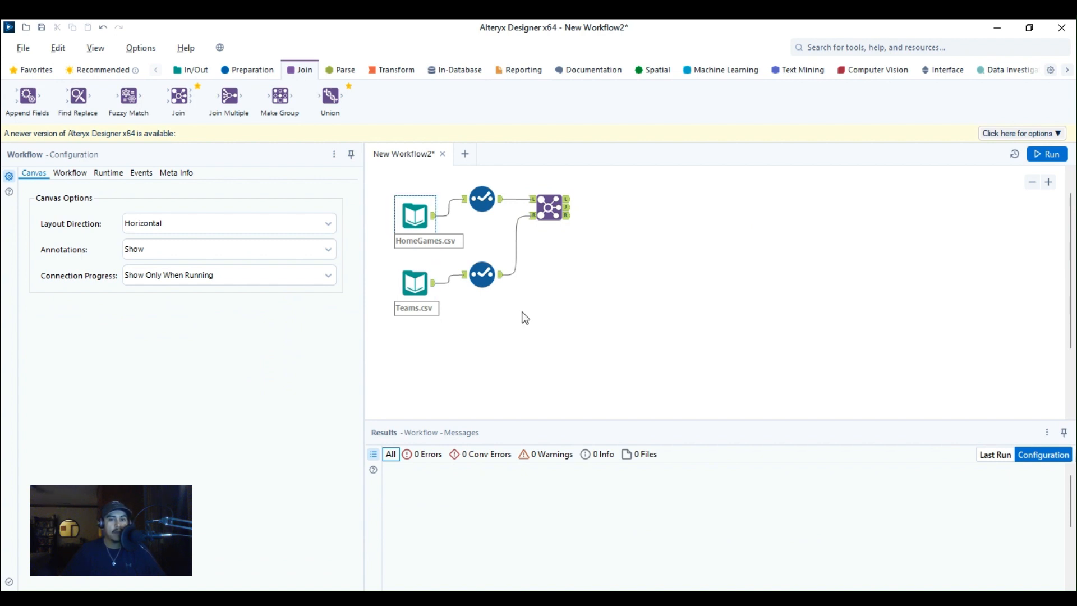
{"action": "left_click", "coordinate": [541, 284]}
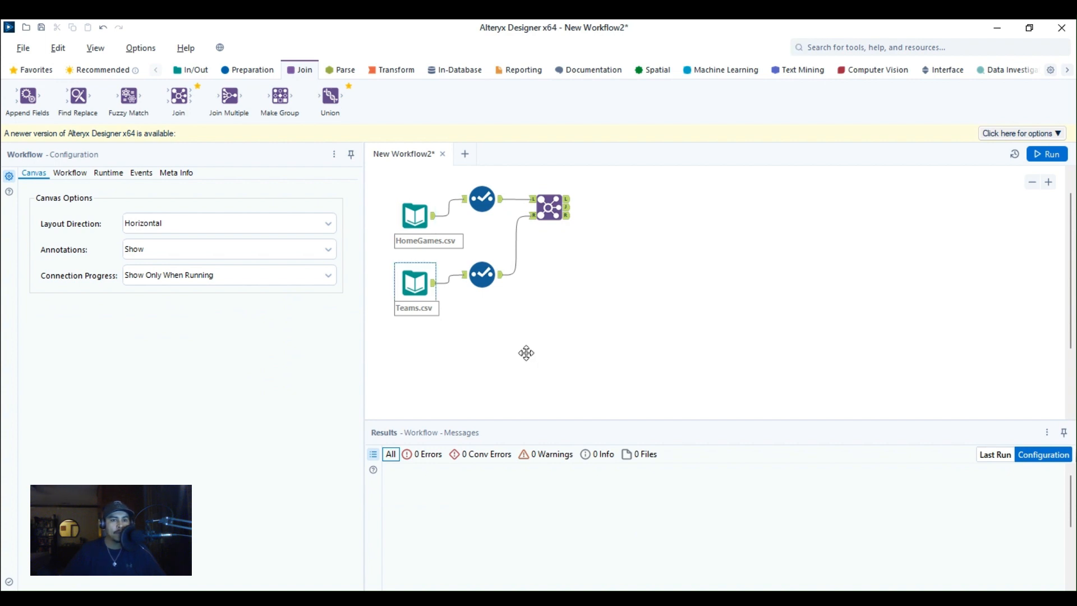
{"action": "left_click", "coordinate": [526, 353]}
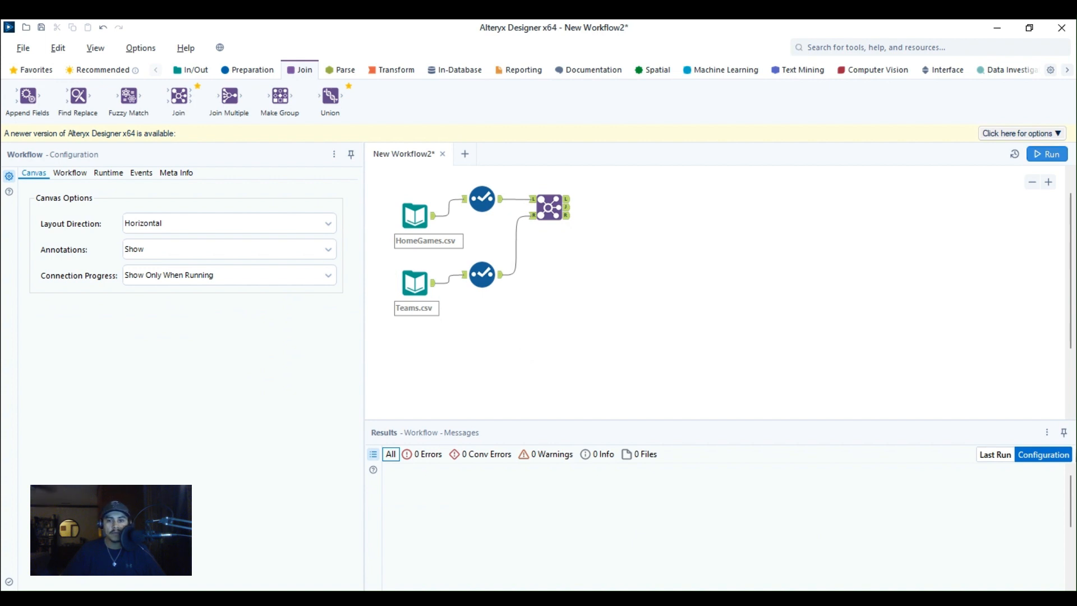
{"action": "key", "text": "ctrl+r"}
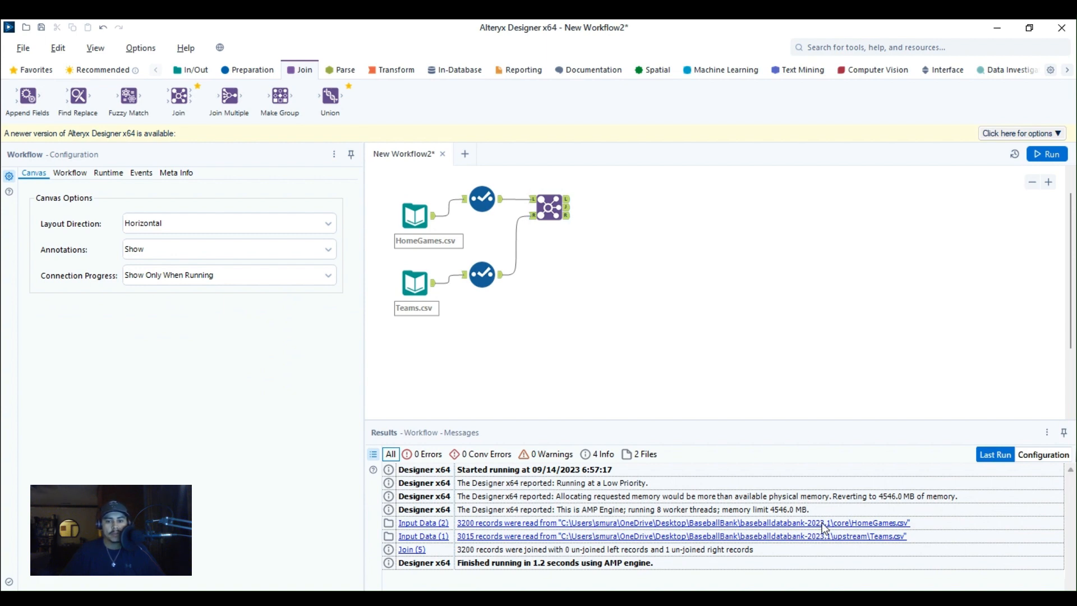
Review the last run's messages and take a closer look at the Join tool's left, join and right outputs.
{"action": "left_click_drag", "start_coordinate": [823, 419], "coordinate": [836, 346]}
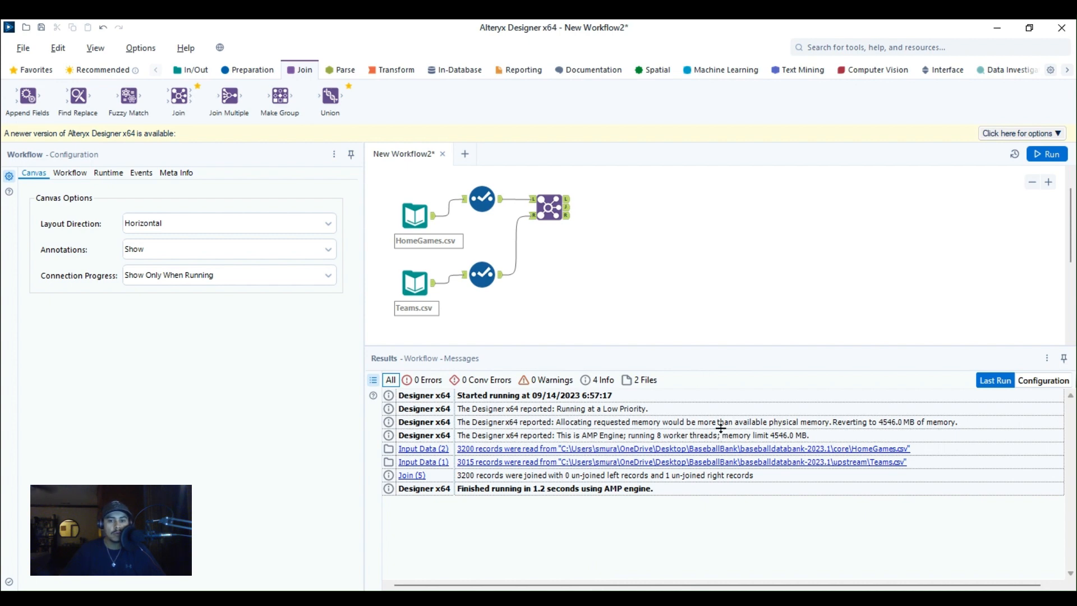
{"action": "left_click_drag", "start_coordinate": [723, 429], "coordinate": [730, 482]}
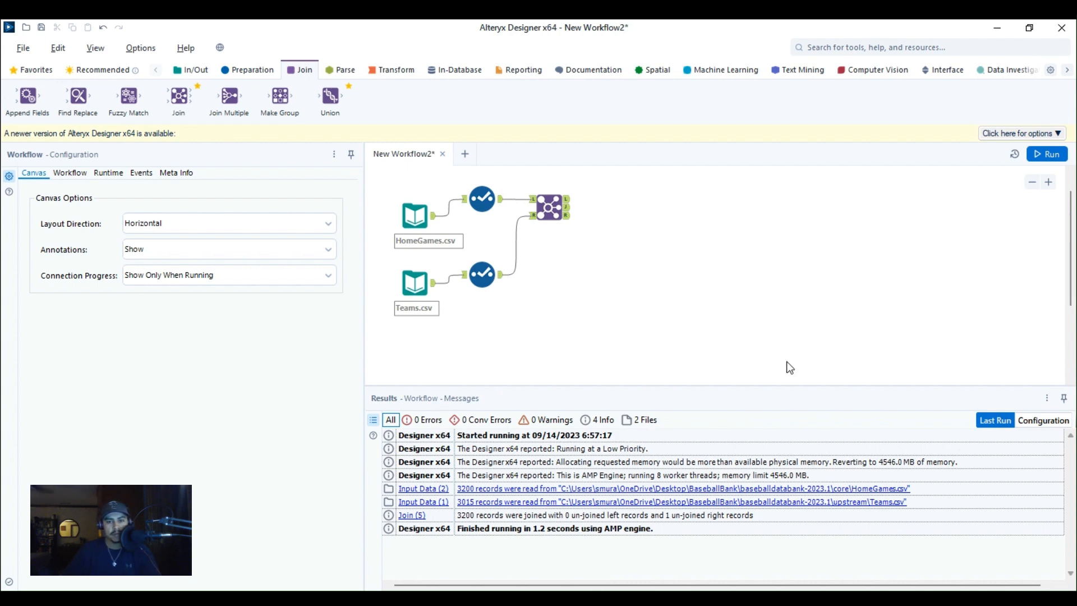
{"action": "scroll", "coordinate": [786, 361], "scroll_direction": "up", "scroll_amount": 1}
{"action": "scroll", "coordinate": [921, 363], "scroll_direction": "up", "scroll_amount": 2}
{"action": "scroll", "coordinate": [929, 366], "scroll_direction": "up", "scroll_amount": 3}
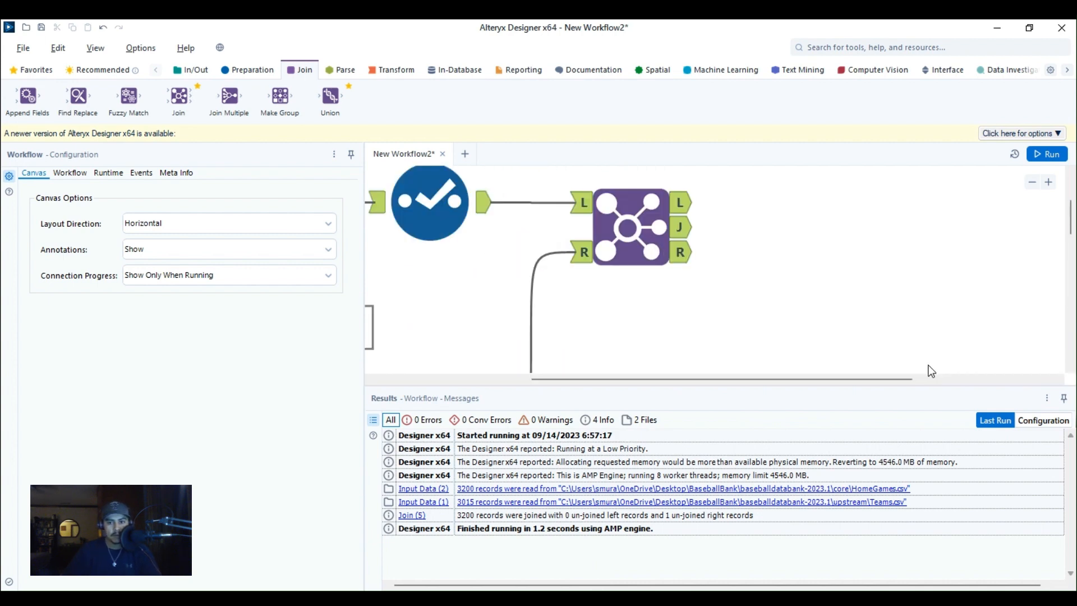
{"action": "left_click", "coordinate": [680, 252]}
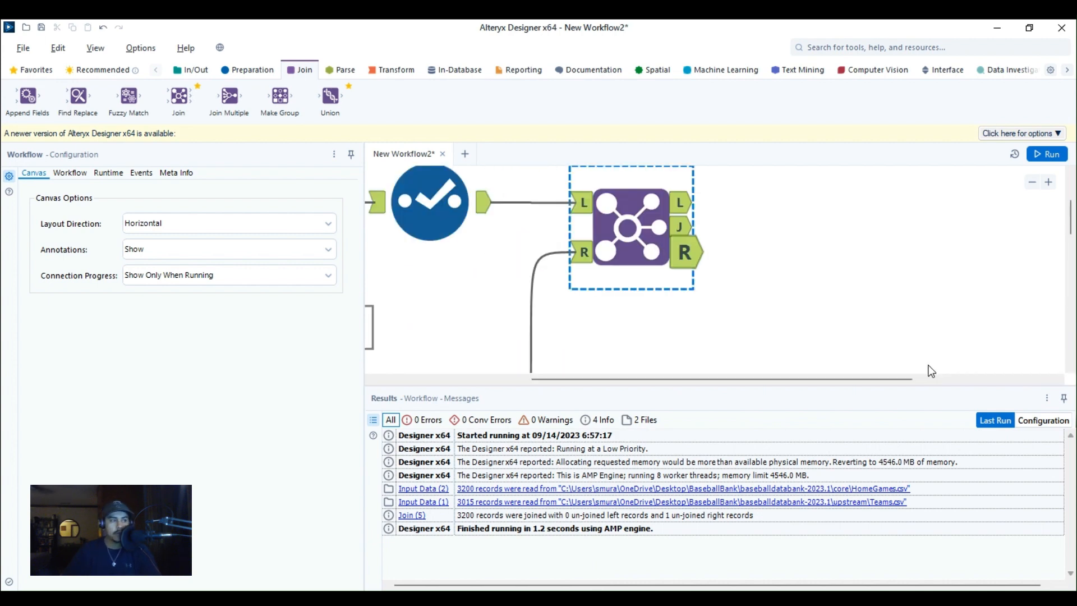
{"action": "left_click", "coordinate": [845, 255]}
{"action": "left_click", "coordinate": [631, 227]}
{"action": "left_click", "coordinate": [975, 277]}
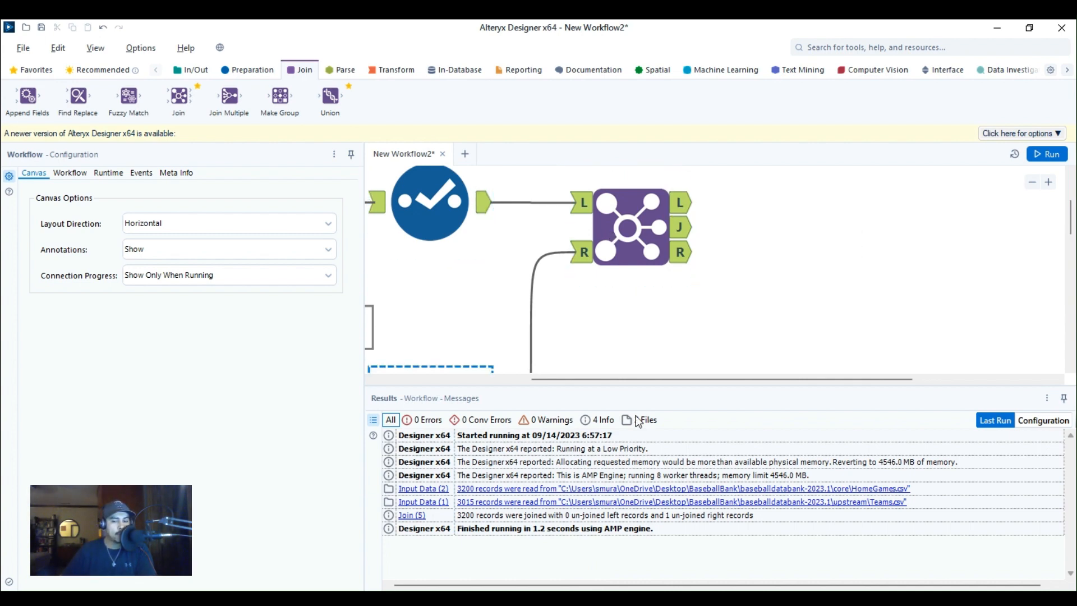
{"action": "scroll", "coordinate": [644, 433], "scroll_direction": "down", "scroll_amount": 3}
{"action": "scroll", "coordinate": [644, 433], "scroll_direction": "up", "scroll_amount": 5}
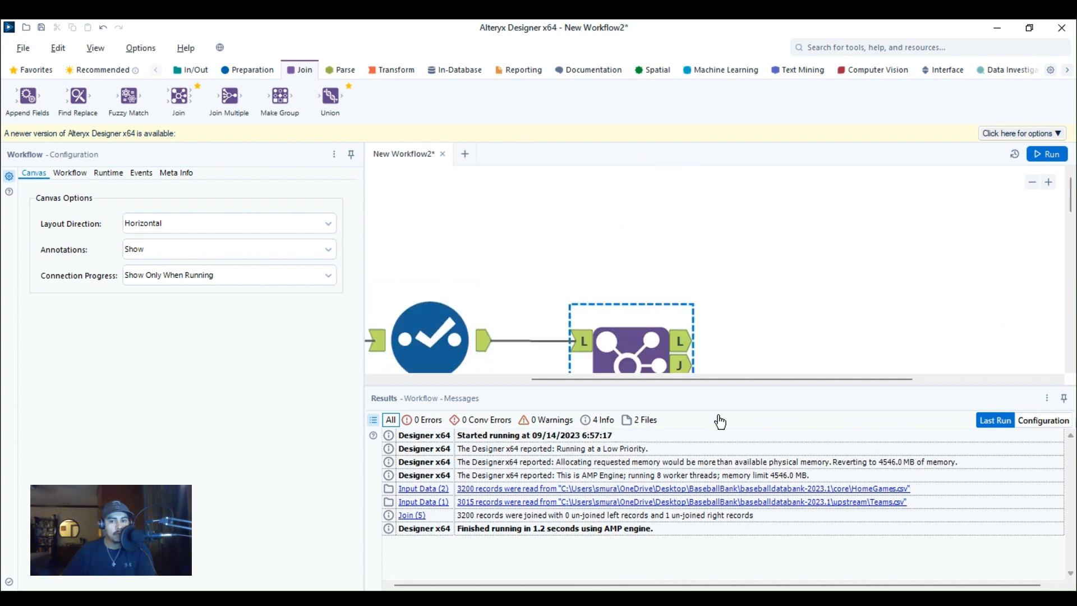
{"action": "scroll", "coordinate": [720, 422], "scroll_direction": "down", "scroll_amount": 3}
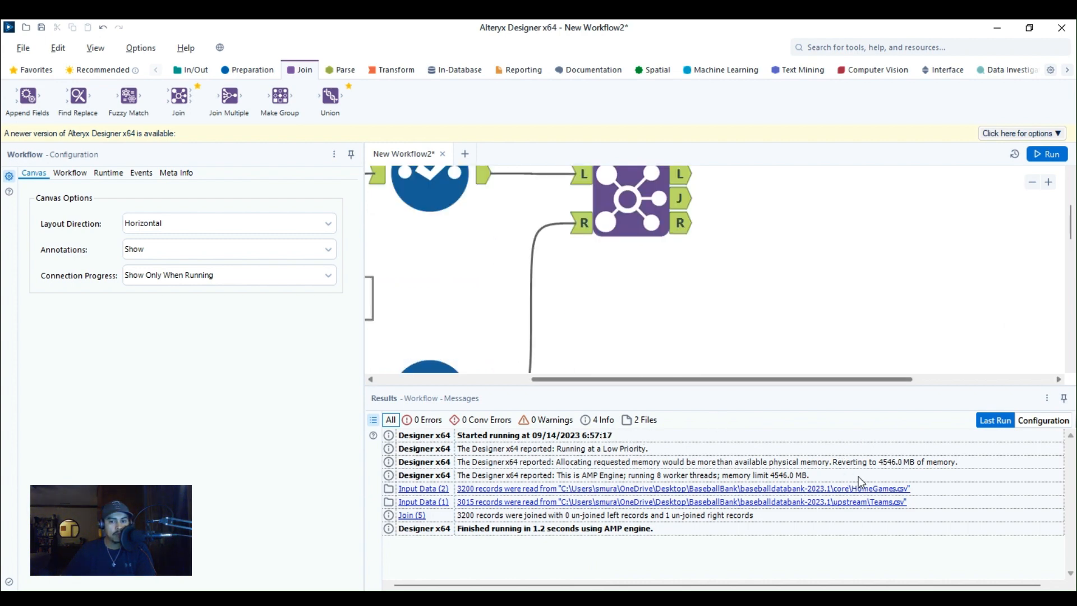
Inspect the Join's result records for the inner-joined output and for the unjoined left and right outputs.
{"action": "left_click_drag", "start_coordinate": [860, 386], "coordinate": [861, 447]}
{"action": "scroll", "coordinate": [662, 404], "scroll_direction": "down", "scroll_amount": 2}
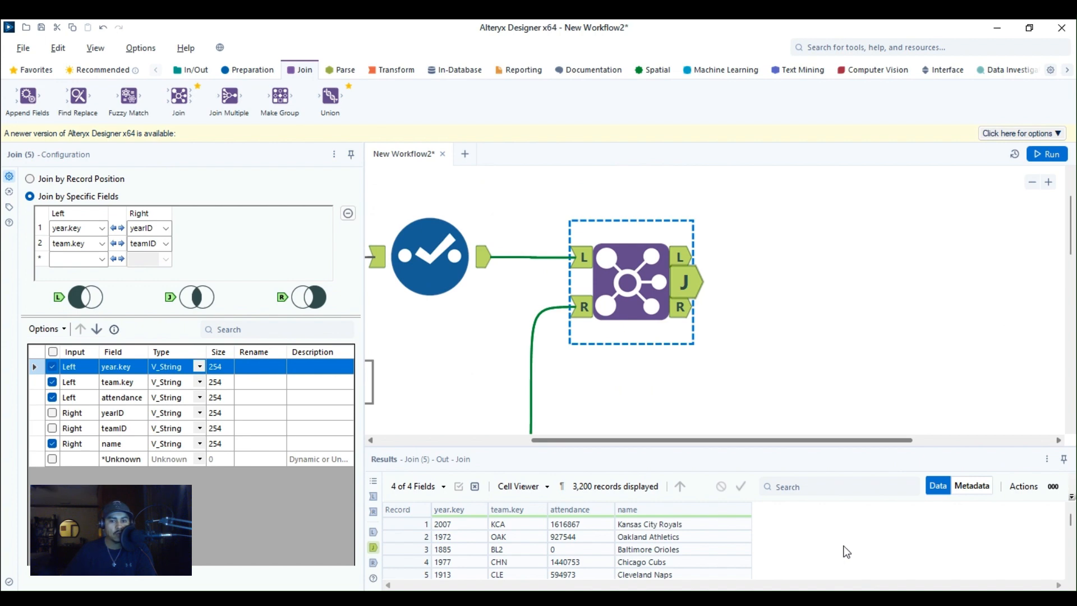
{"action": "left_click", "coordinate": [723, 435]}
{"action": "left_click", "coordinate": [484, 257]}
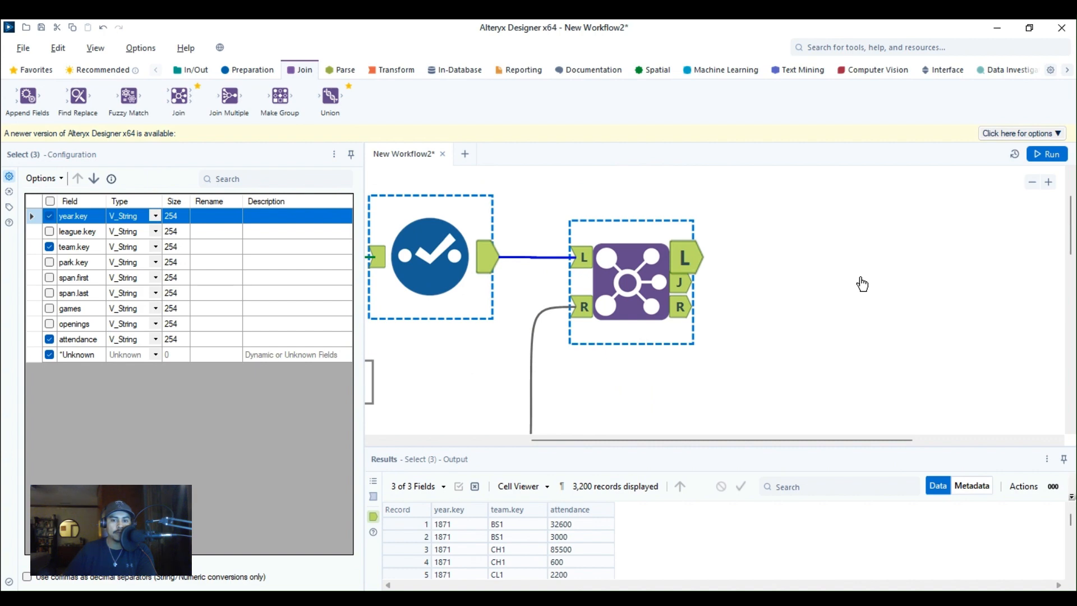
{"action": "left_click", "coordinate": [685, 258]}
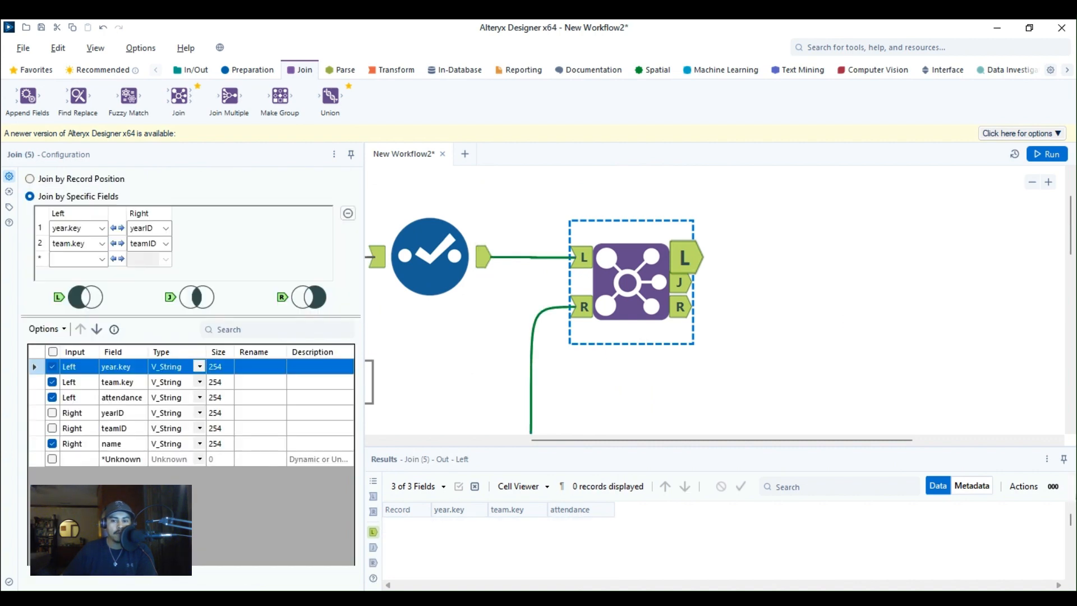
{"action": "left_click", "coordinate": [684, 307]}
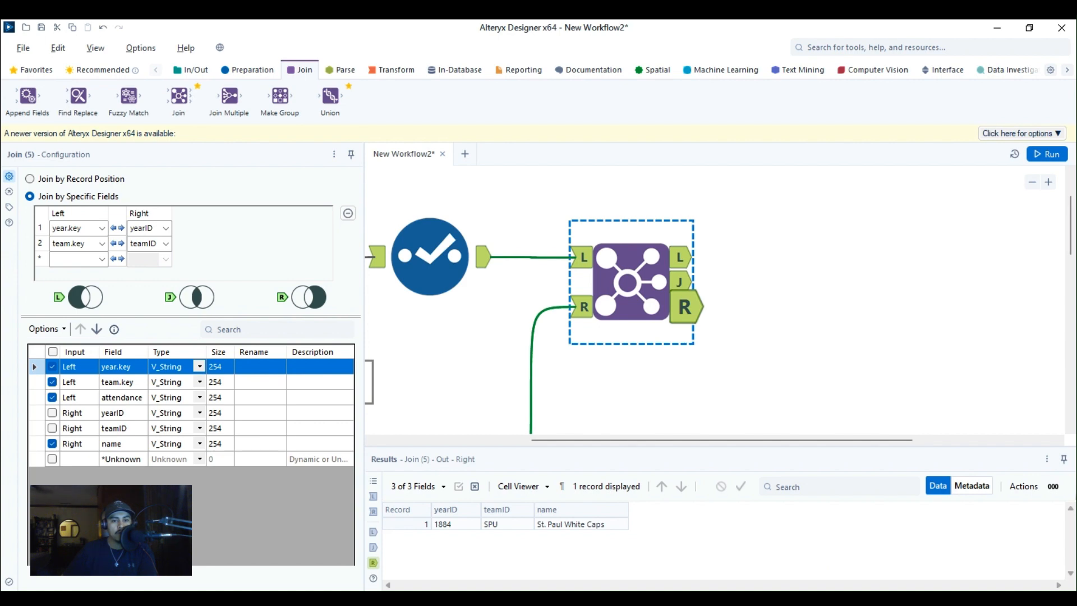
{"action": "left_click", "coordinate": [574, 346]}
{"action": "left_click", "coordinate": [680, 282]}
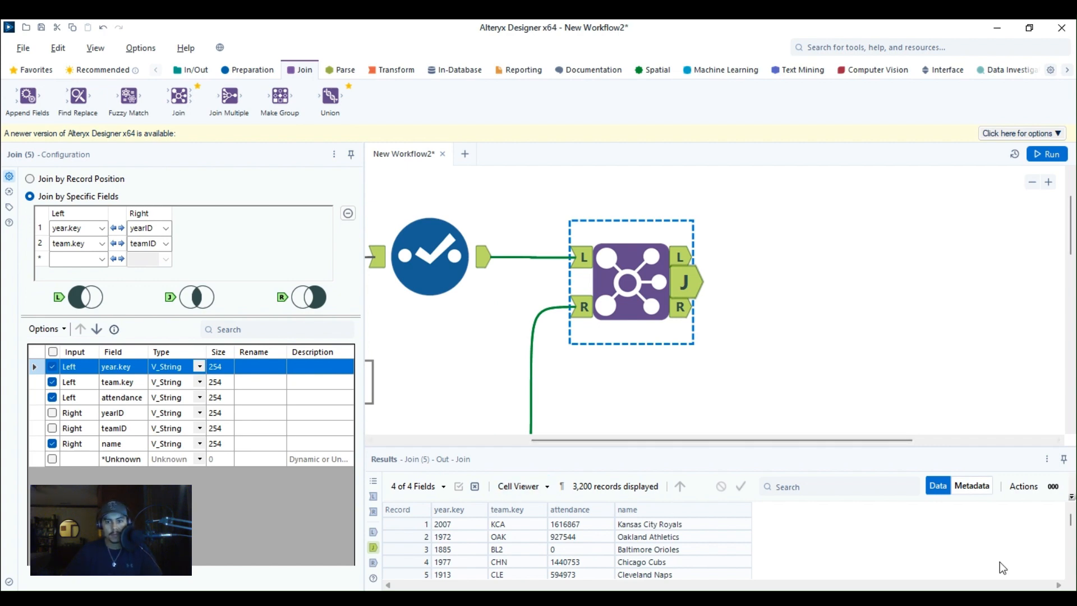
Read through the joined records, checking the year.key, team.key, attendance and name columns.
{"action": "left_click_drag", "start_coordinate": [1002, 446], "coordinate": [1005, 333]}
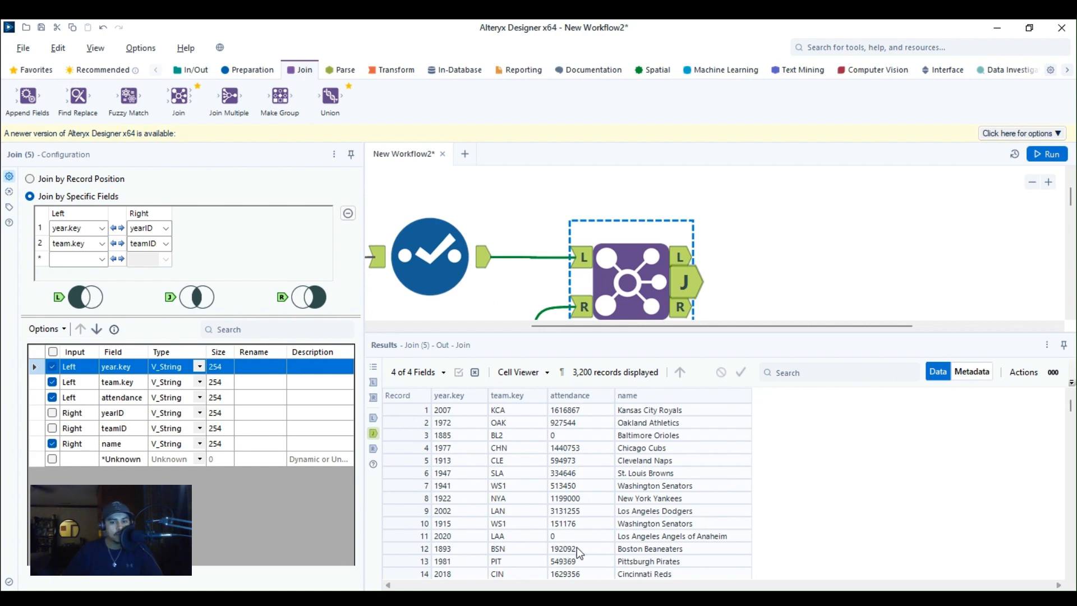
{"action": "scroll", "coordinate": [651, 538], "scroll_direction": "down", "scroll_amount": 2}
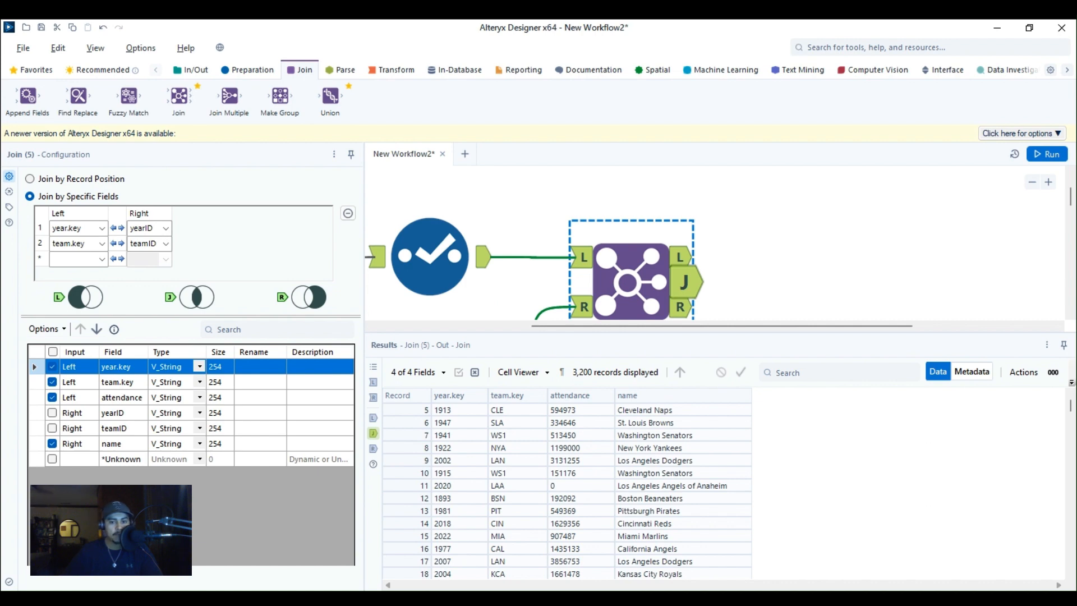
{"action": "scroll", "coordinate": [567, 492], "scroll_direction": "down", "scroll_amount": 1}
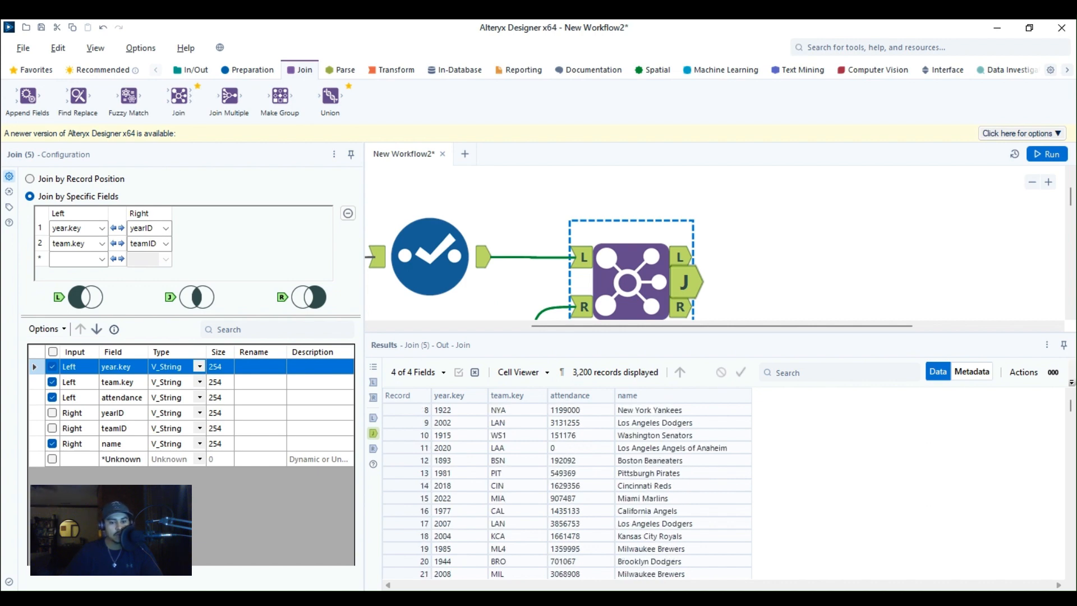
{"action": "scroll", "coordinate": [566, 492], "scroll_direction": "up", "scroll_amount": 2}
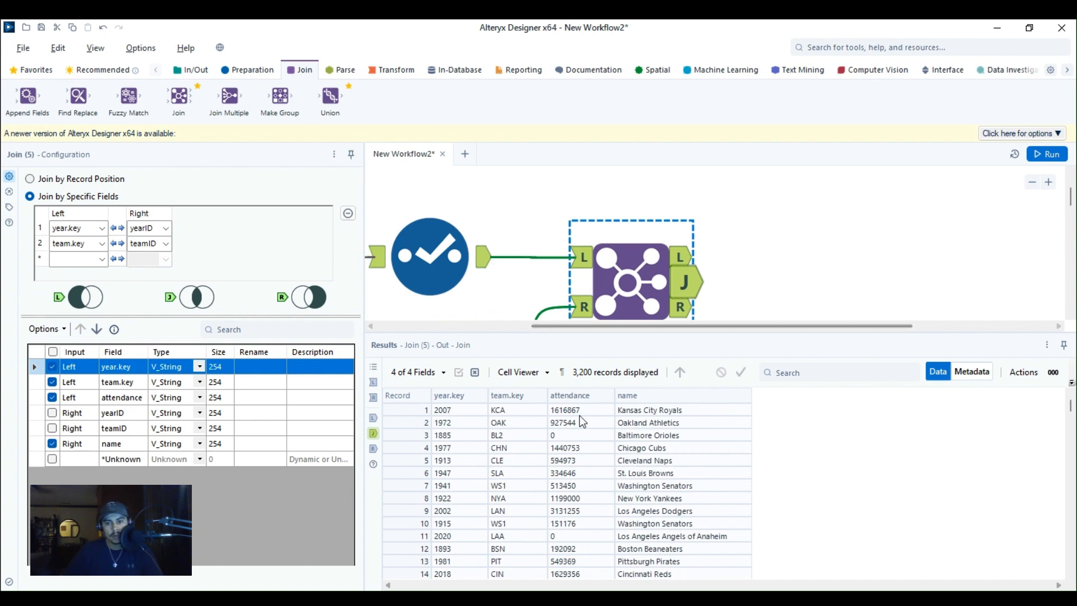
Duplicate the complete HomeGames.csv and Teams.csv join workflow and place the copy beside the original on the canvas.
{"action": "left_click", "coordinate": [966, 271]}
{"action": "scroll", "coordinate": [968, 273], "scroll_direction": "down", "scroll_amount": 1}
{"action": "scroll", "coordinate": [970, 276], "scroll_direction": "down", "scroll_amount": 1}
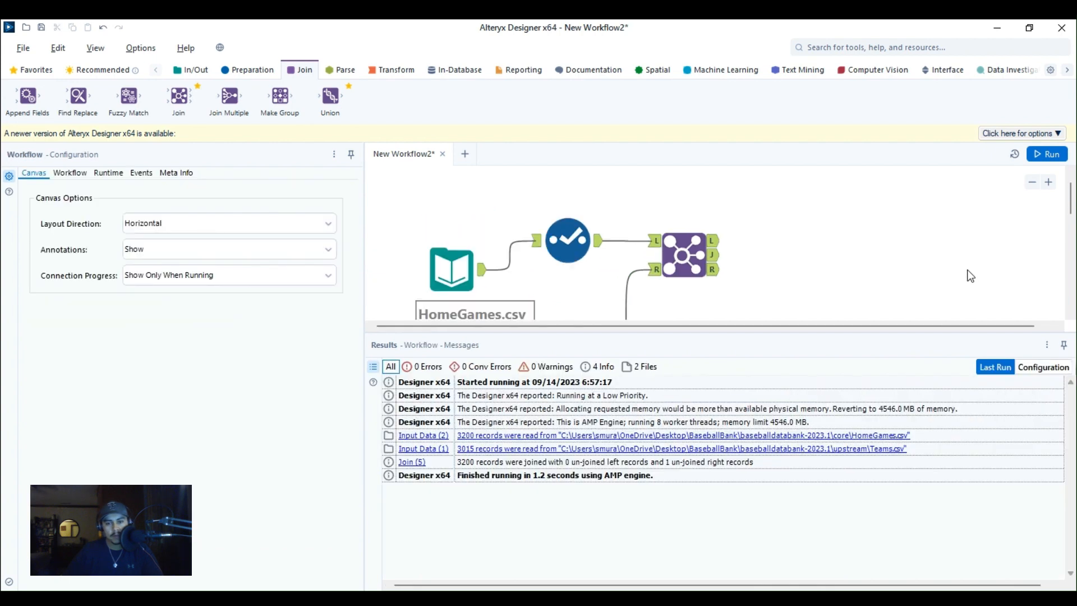
{"action": "scroll", "coordinate": [948, 306], "scroll_direction": "down", "scroll_amount": 2}
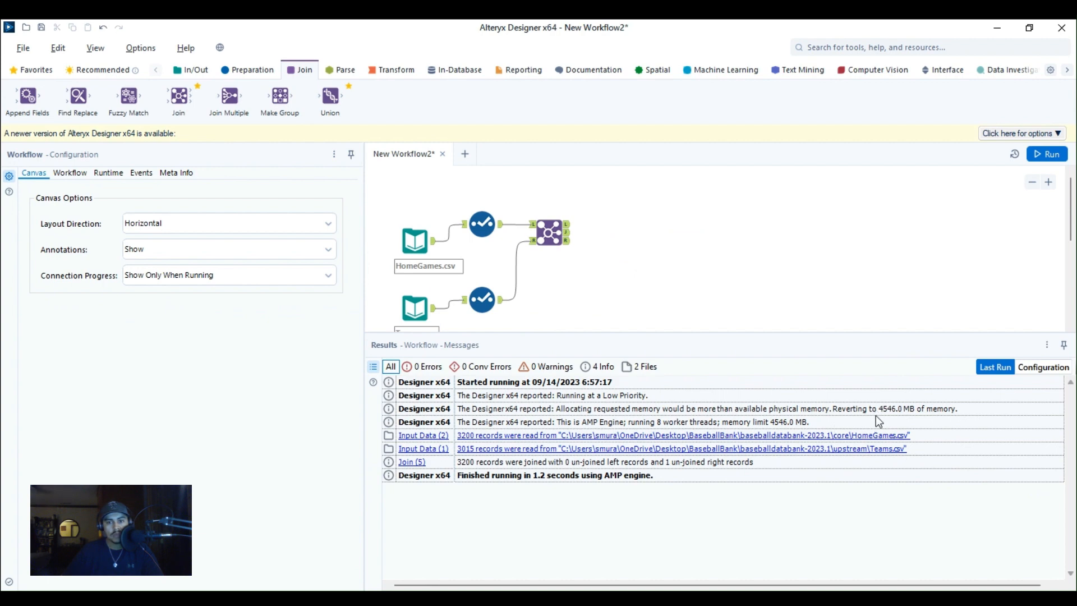
{"action": "left_click_drag", "start_coordinate": [877, 337], "coordinate": [867, 396]}
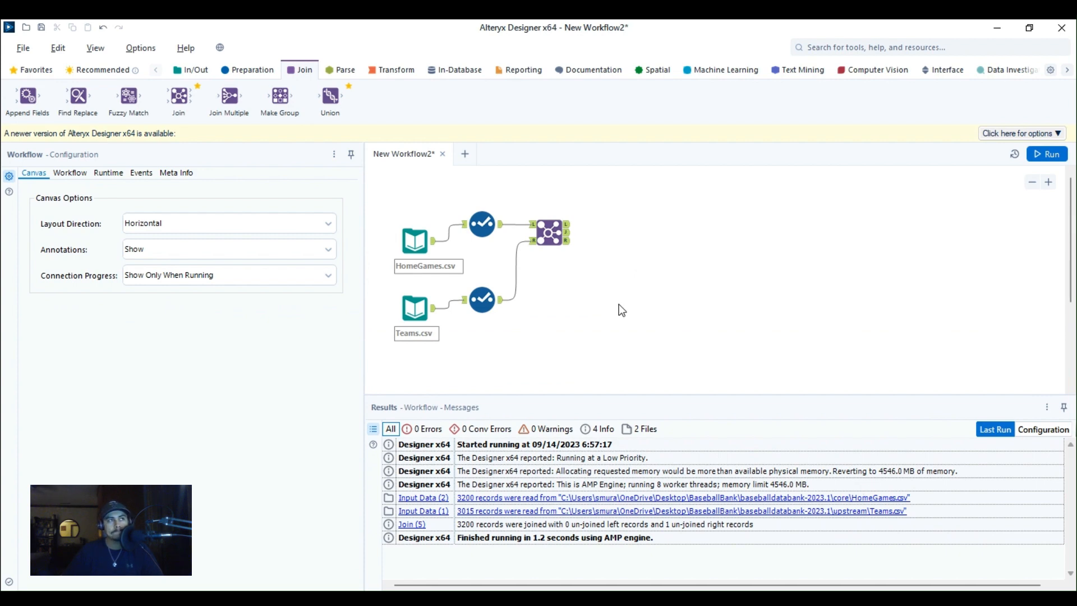
{"action": "key", "text": "space"}
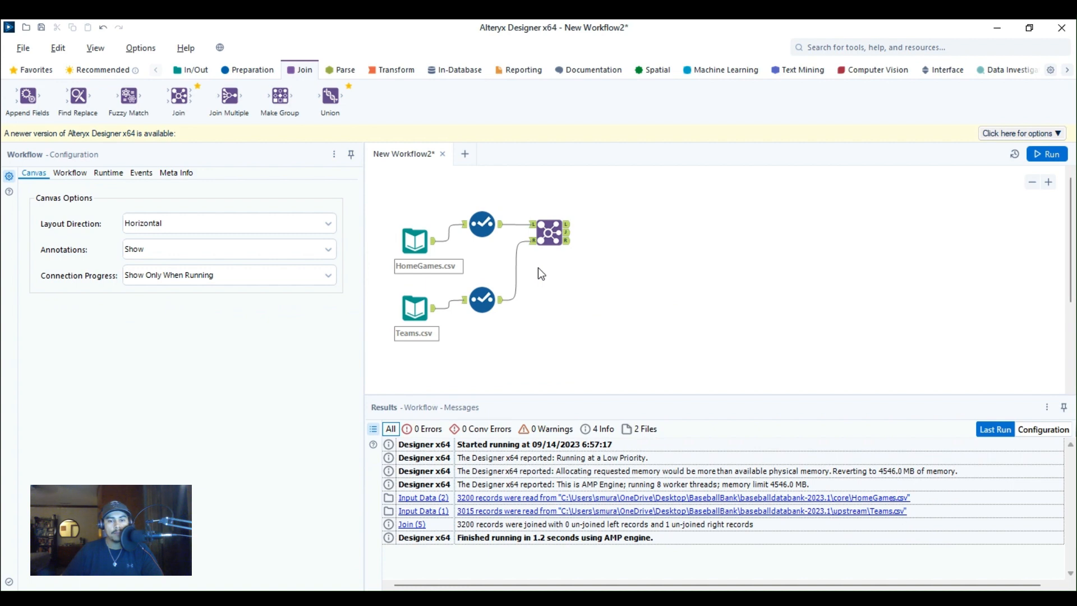
{"action": "key", "text": "ctrl+a"}
{"action": "left_click_drag", "start_coordinate": [387, 182], "coordinate": [579, 352]}
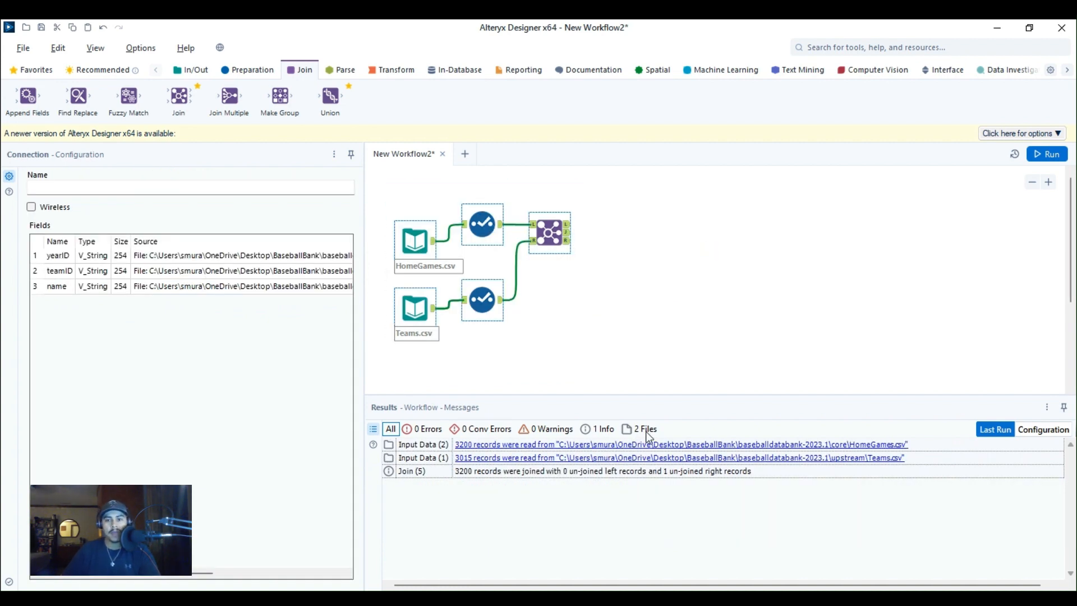
{"action": "left_click", "coordinate": [918, 267]}
{"action": "right_click", "coordinate": [918, 268]}
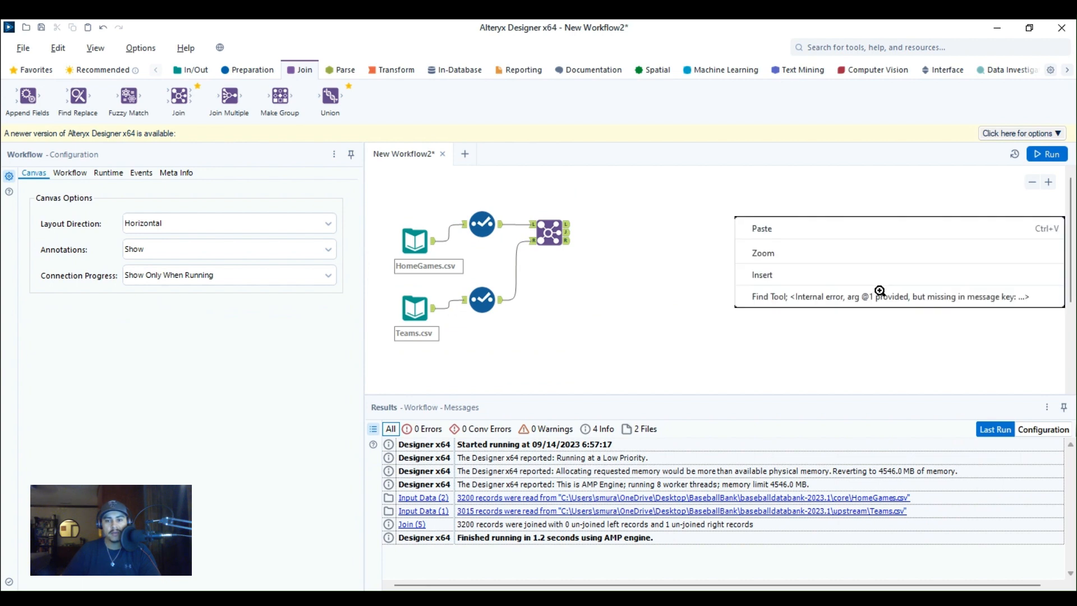
{"action": "key", "text": "ctrl+v"}
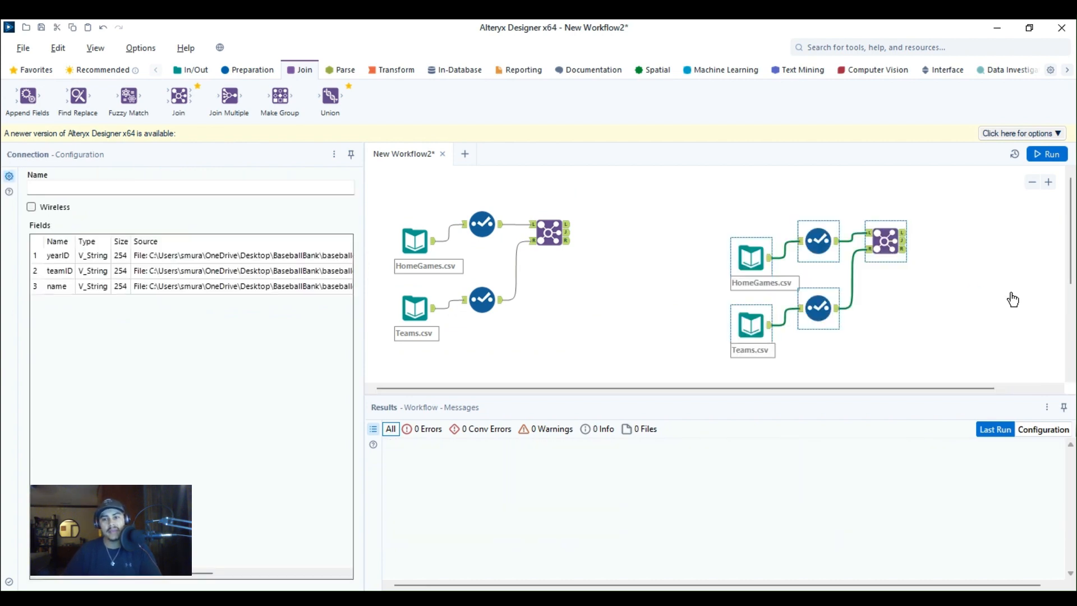
{"action": "left_click", "coordinate": [954, 270]}
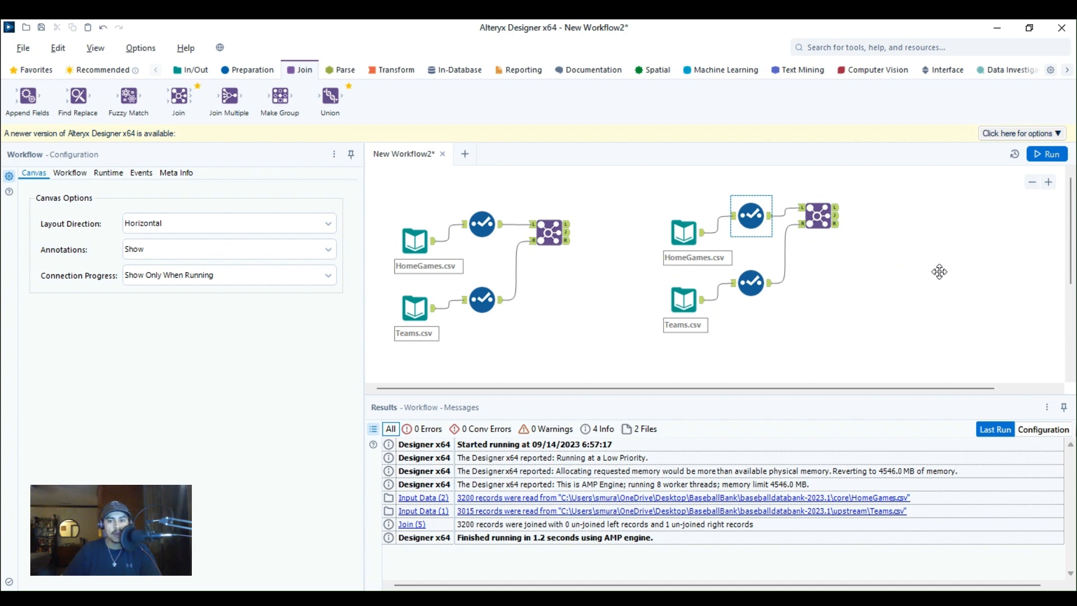
Delete both Select tools from the copied workflow and connect HomeGames.csv and Teams.csv directly to its Join's left and right inputs.
{"action": "key", "text": "Escape"}
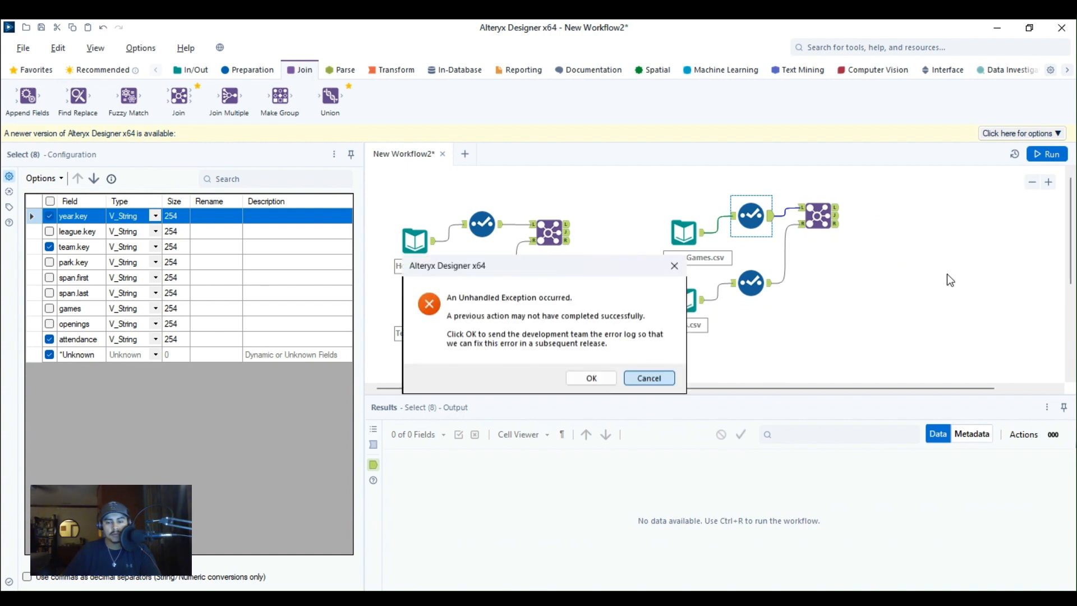
{"action": "left_click", "coordinate": [649, 378]}
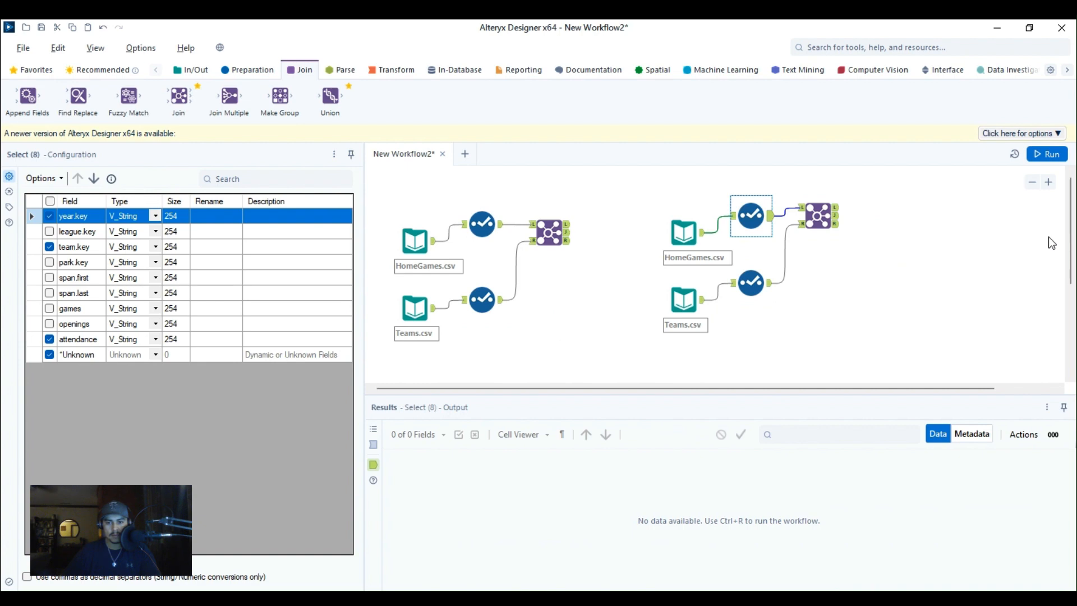
{"action": "key", "text": "Delete"}
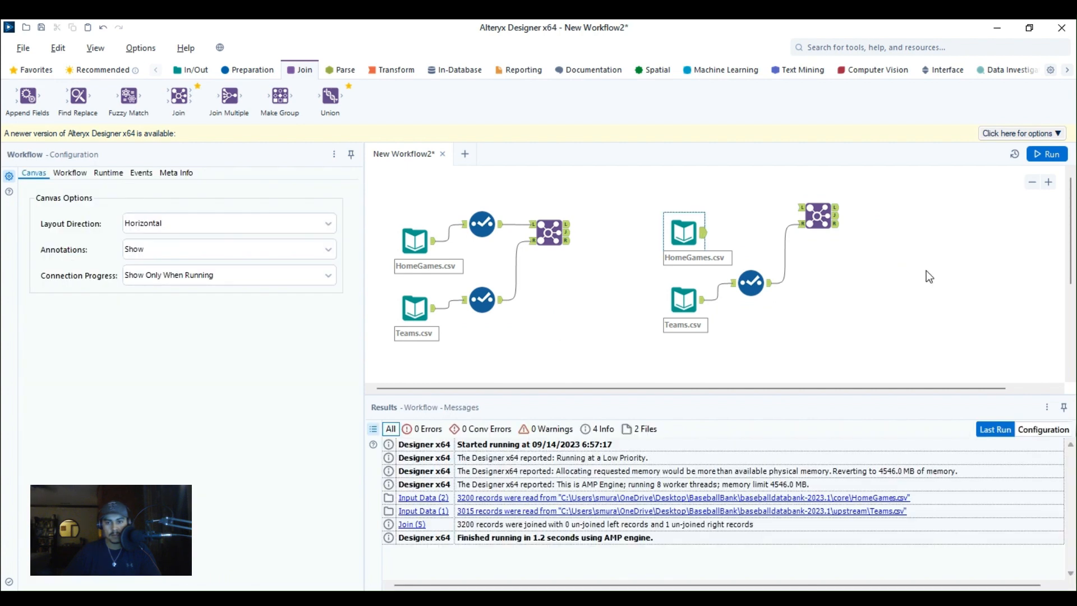
{"action": "left_click_drag", "start_coordinate": [702, 233], "coordinate": [766, 214]}
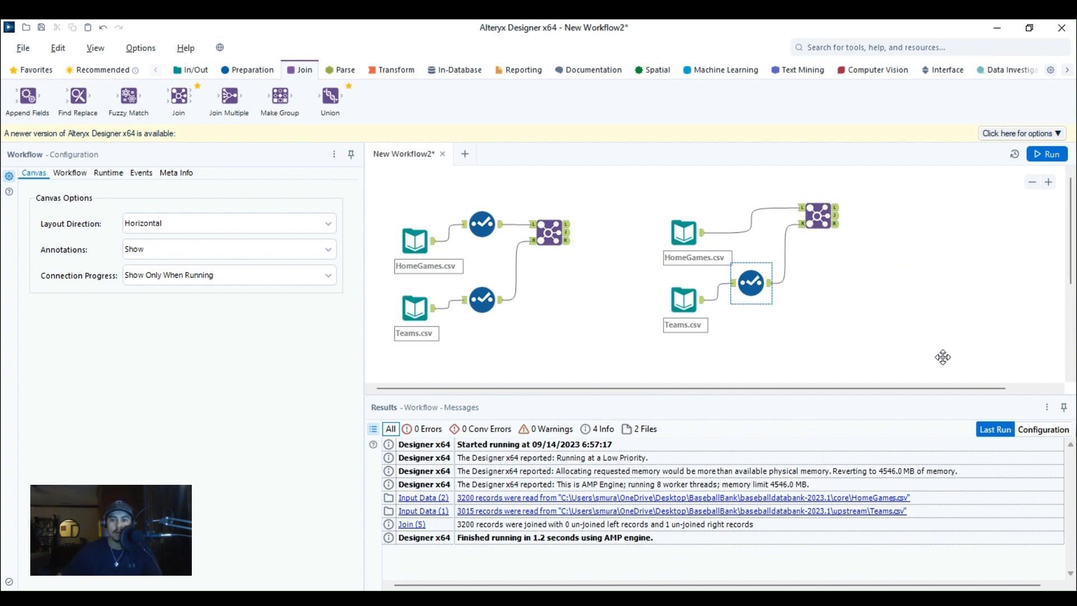
{"action": "key", "text": "Delete"}
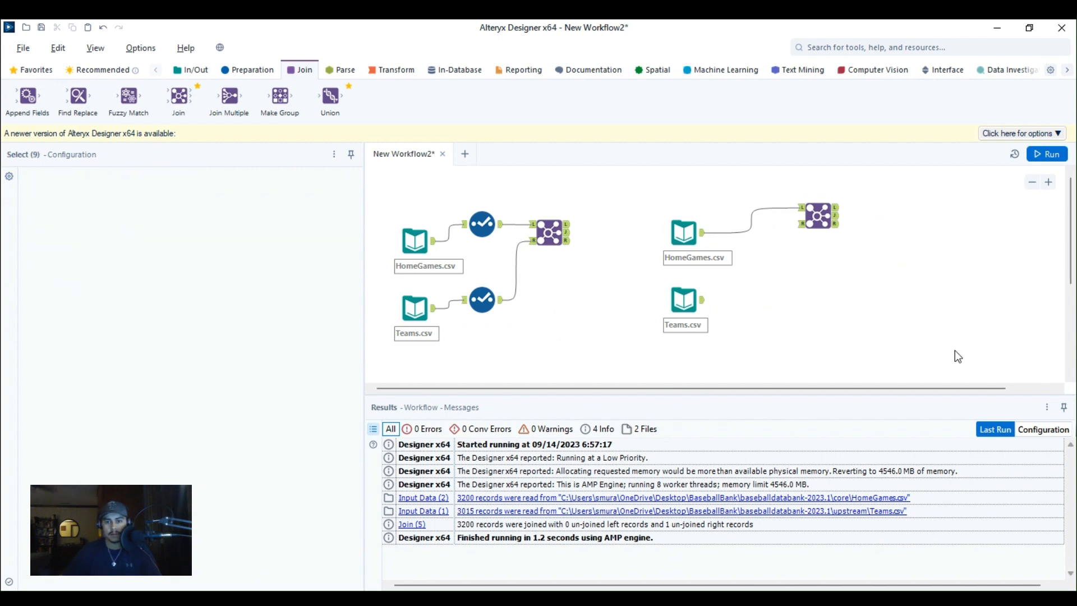
{"action": "left_click_drag", "start_coordinate": [703, 300], "coordinate": [800, 225]}
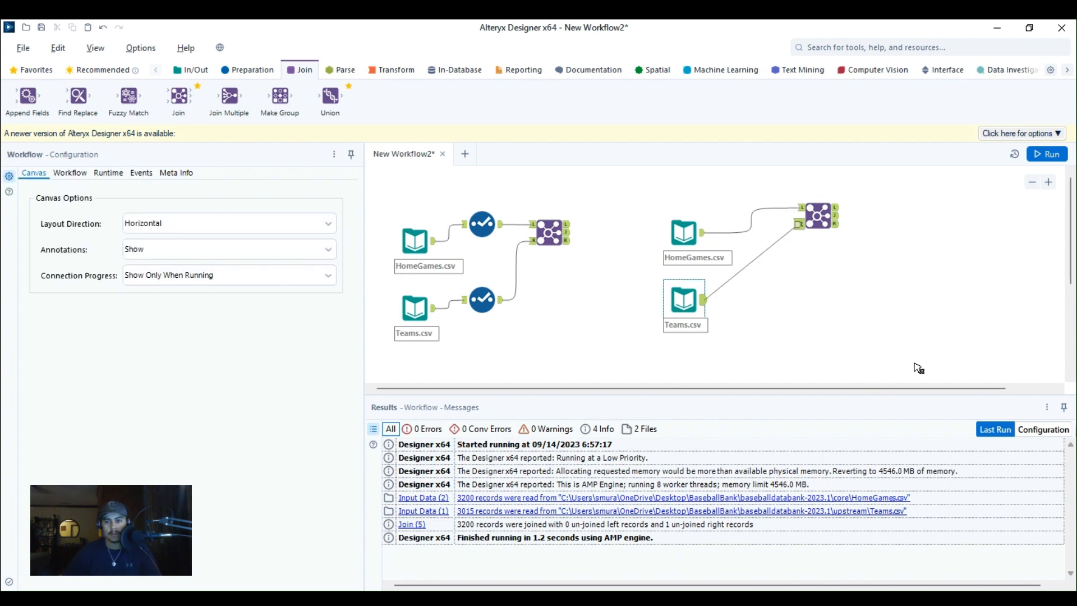
Include all left and right fields in the copied Join's output and look through its field list.
{"action": "left_click", "coordinate": [818, 216]}
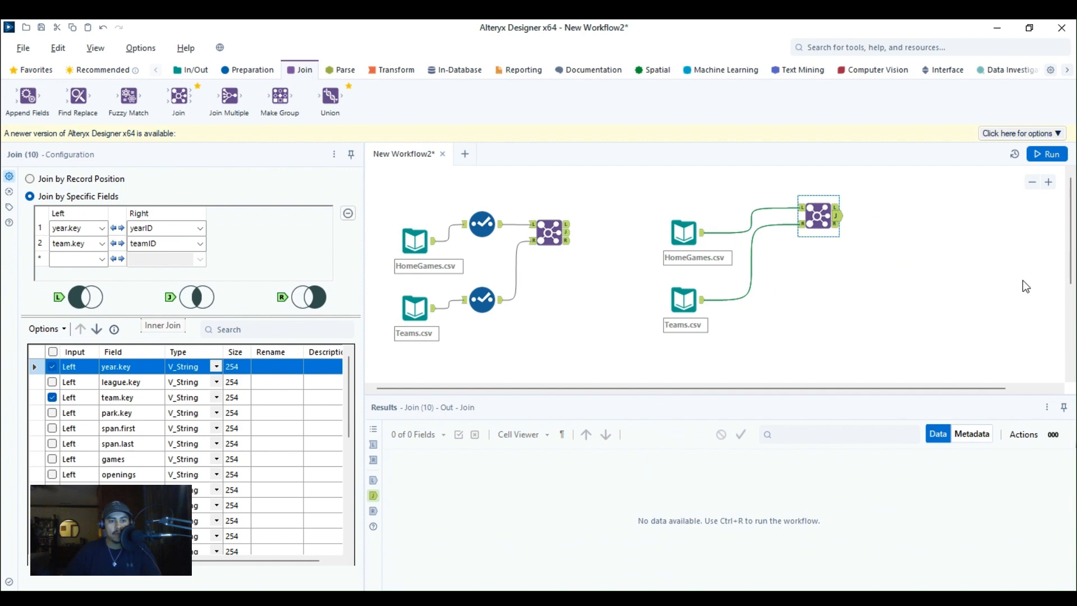
{"action": "scroll", "coordinate": [174, 393], "scroll_direction": "down", "scroll_amount": 2}
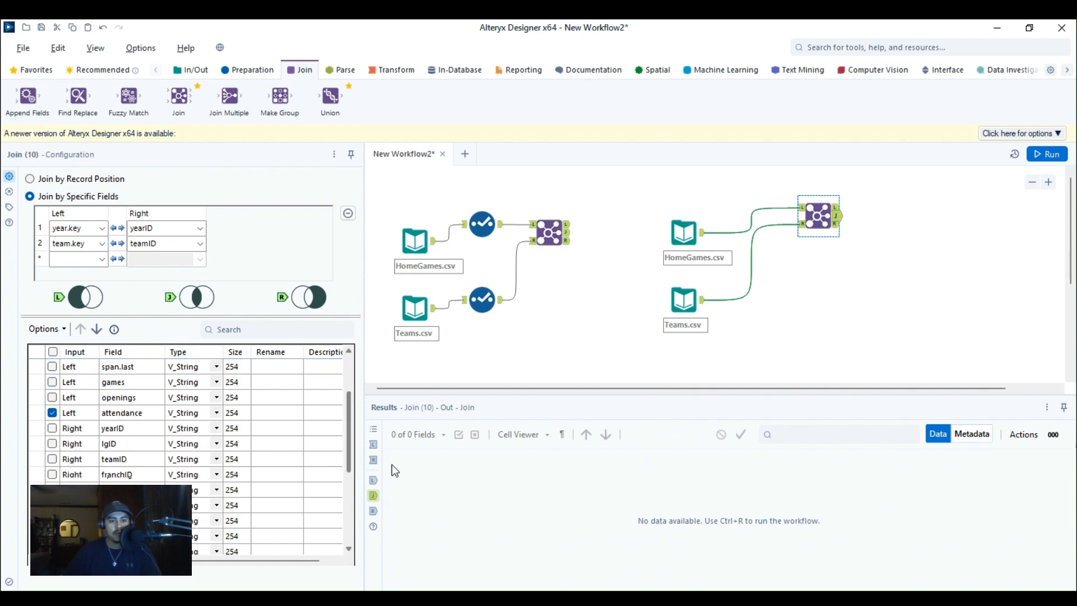
{"action": "left_click_drag", "start_coordinate": [392, 465], "coordinate": [437, 516]}
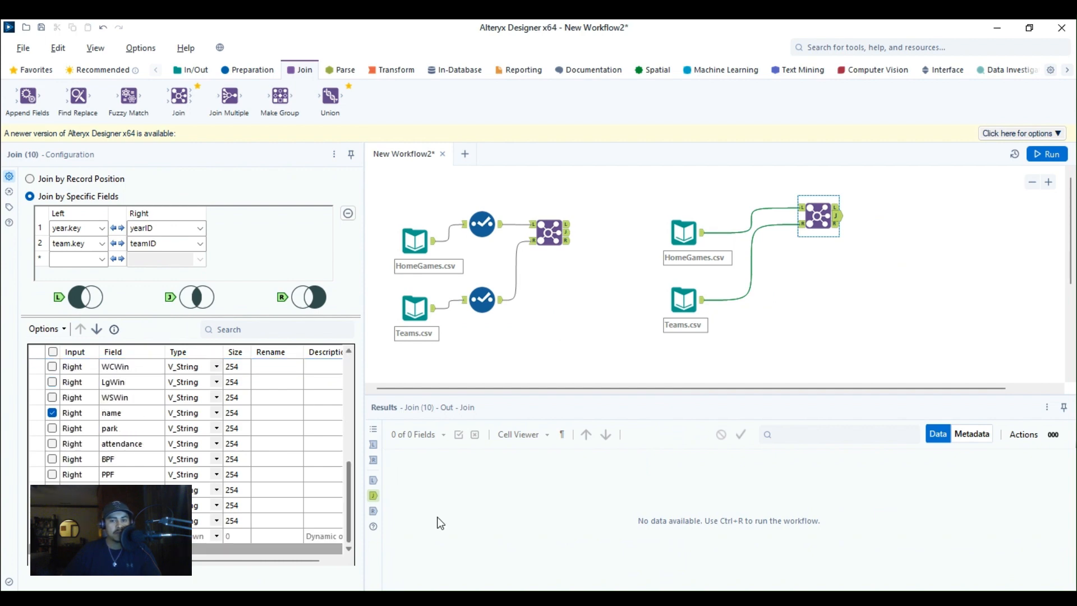
{"action": "left_click_drag", "start_coordinate": [348, 502], "coordinate": [348, 397]}
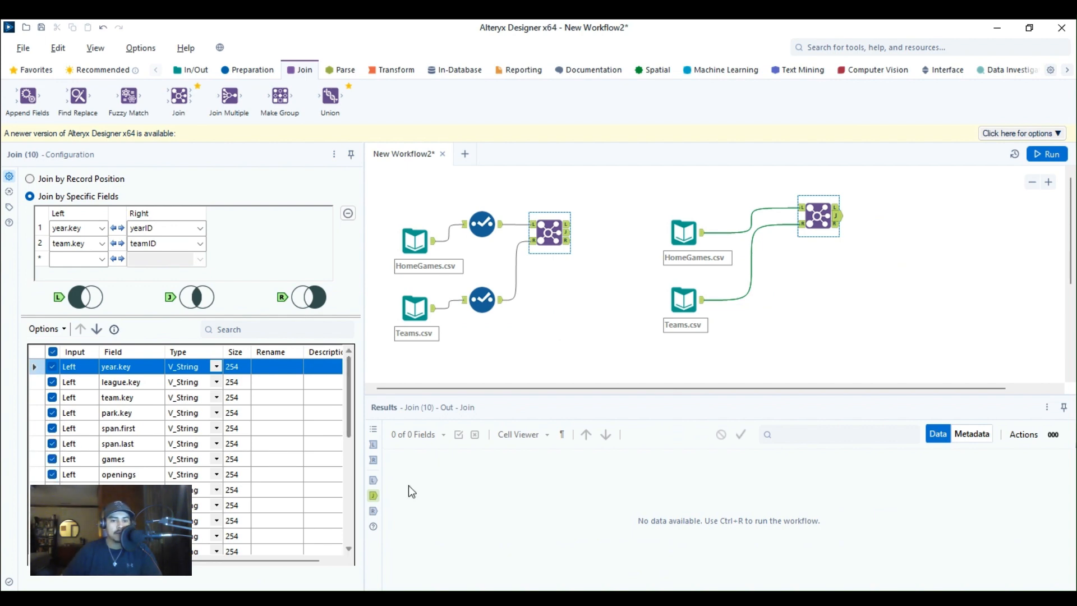
{"action": "scroll", "coordinate": [408, 486], "scroll_direction": "down", "scroll_amount": 15}
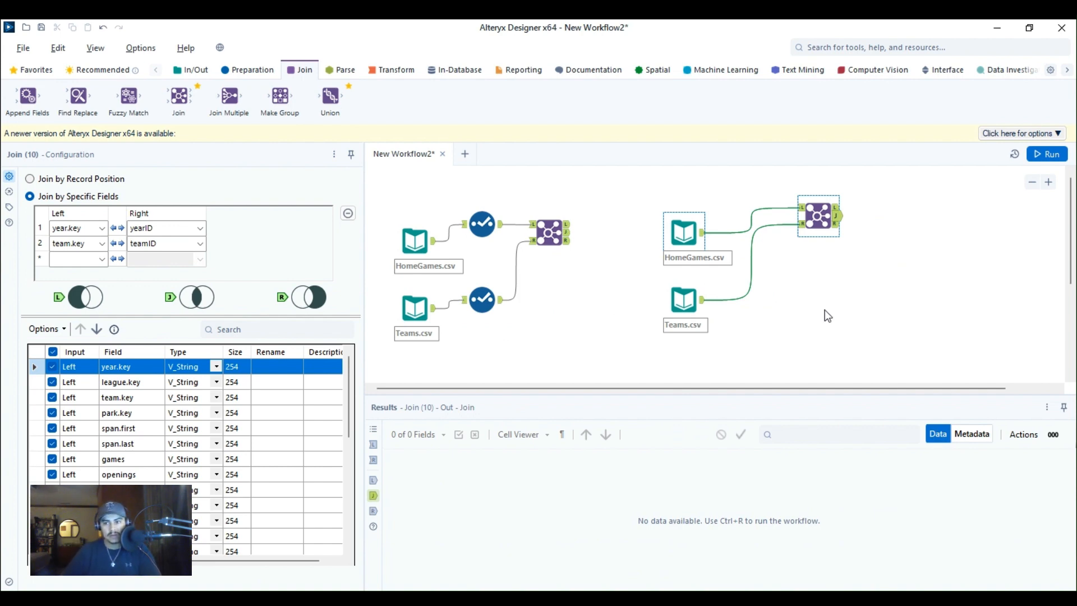
Run the workflow and look through the columns of the copied Join's joined output.
{"action": "key", "text": "ctrl+r"}
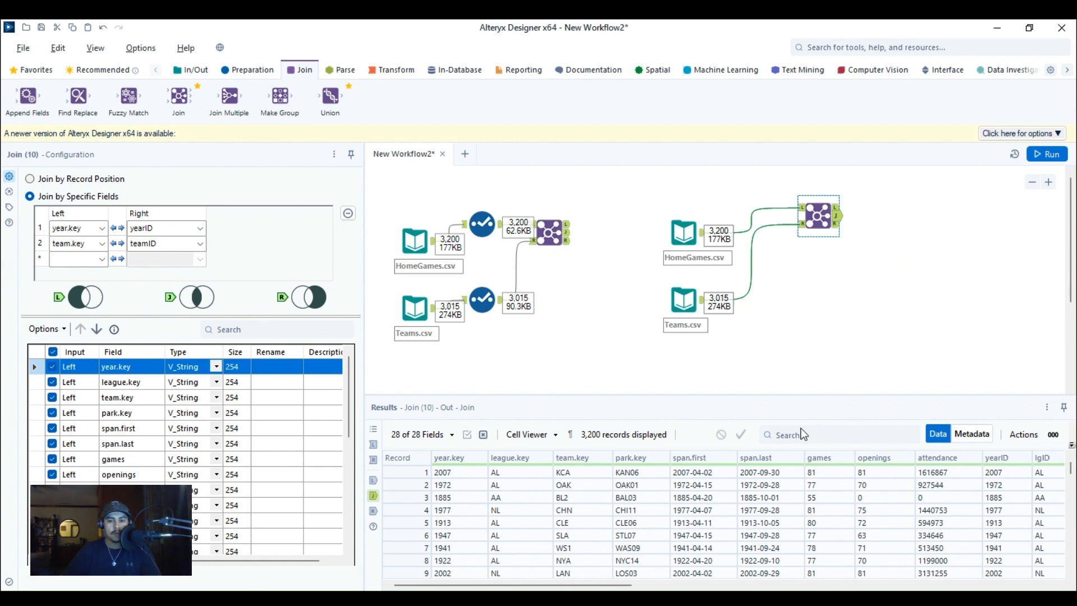
{"action": "left_click", "coordinate": [549, 233]}
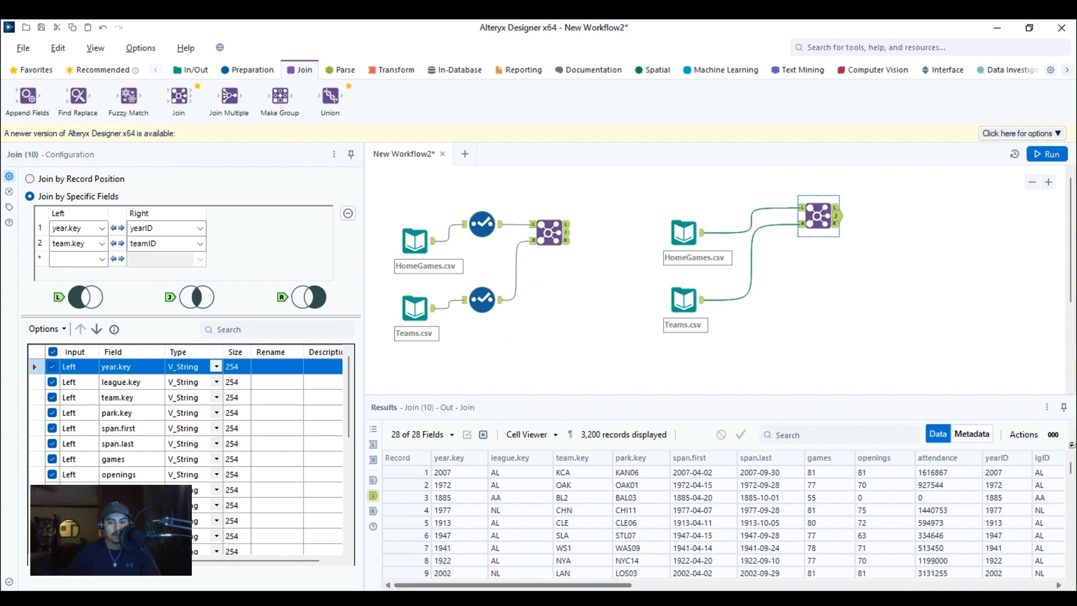
{"action": "left_click", "coordinate": [774, 585]}
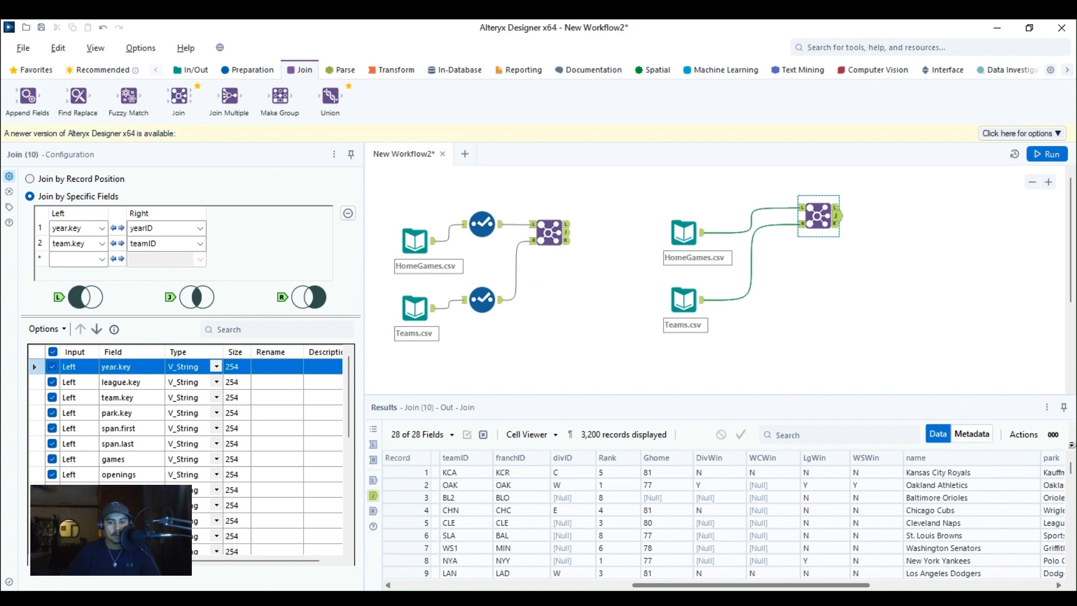
{"action": "left_click_drag", "start_coordinate": [774, 585], "coordinate": [537, 585]}
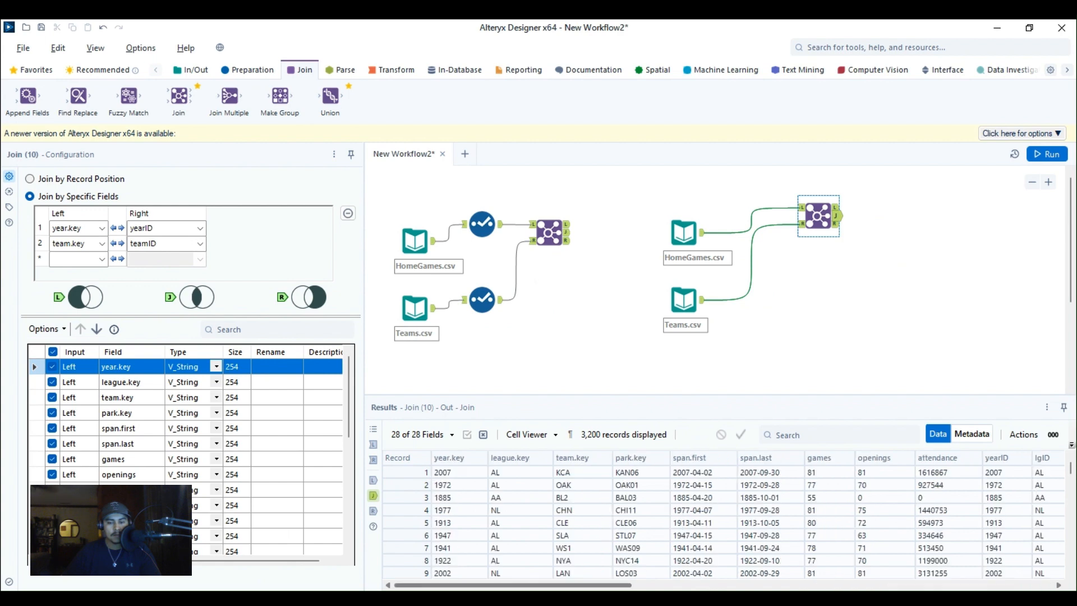
{"action": "key", "text": "ctrl+r"}
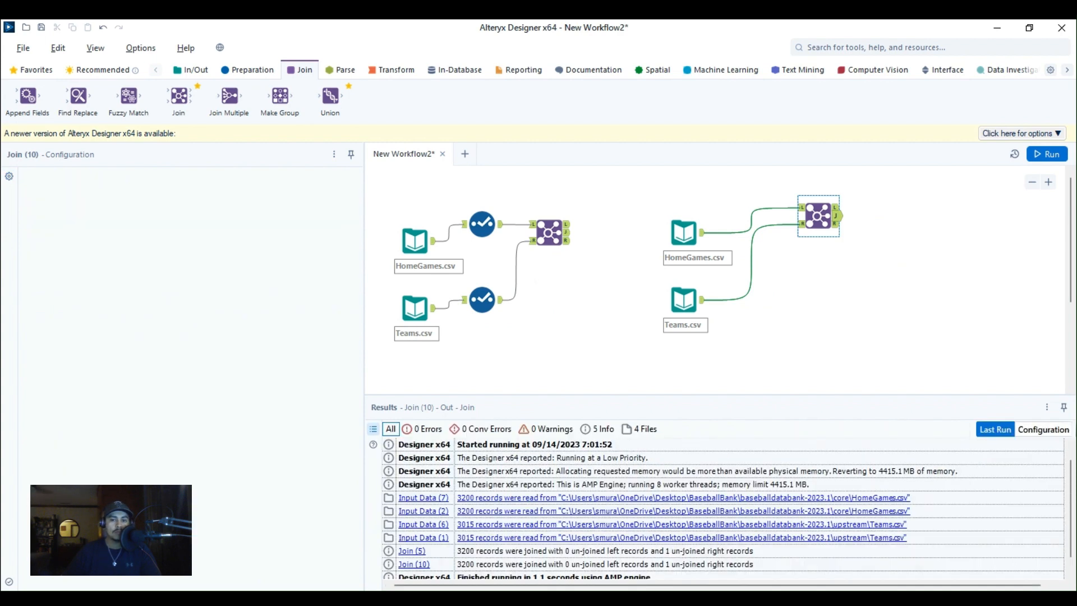
Delete the copied workflow without Select tools, including its HomeGames.csv and Teams.csv inputs and its Join.
{"action": "left_click", "coordinate": [817, 200]}
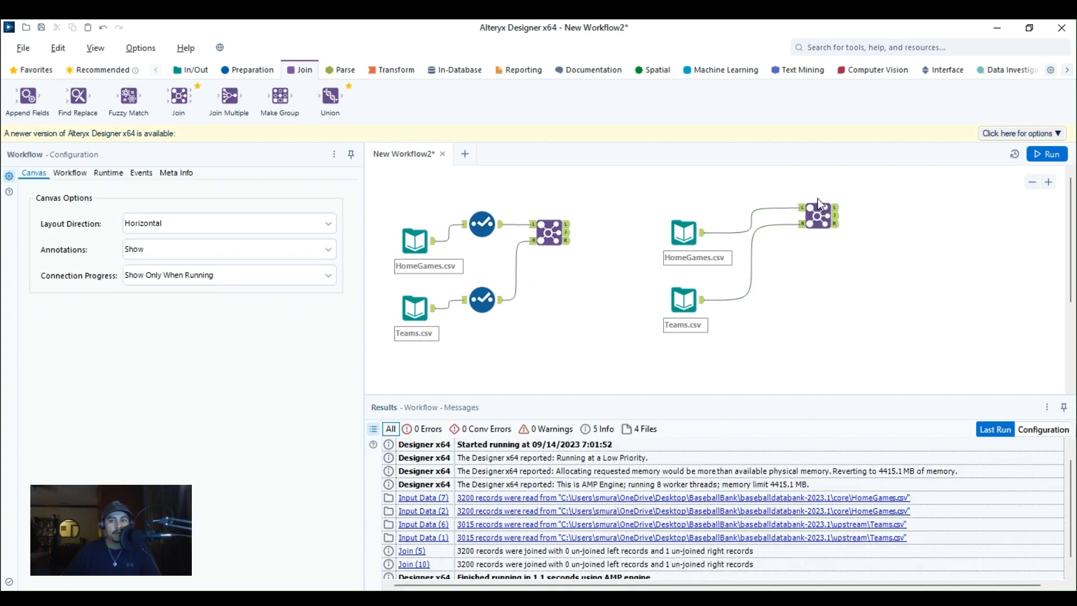
{"action": "left_click_drag", "start_coordinate": [643, 178], "coordinate": [913, 333]}
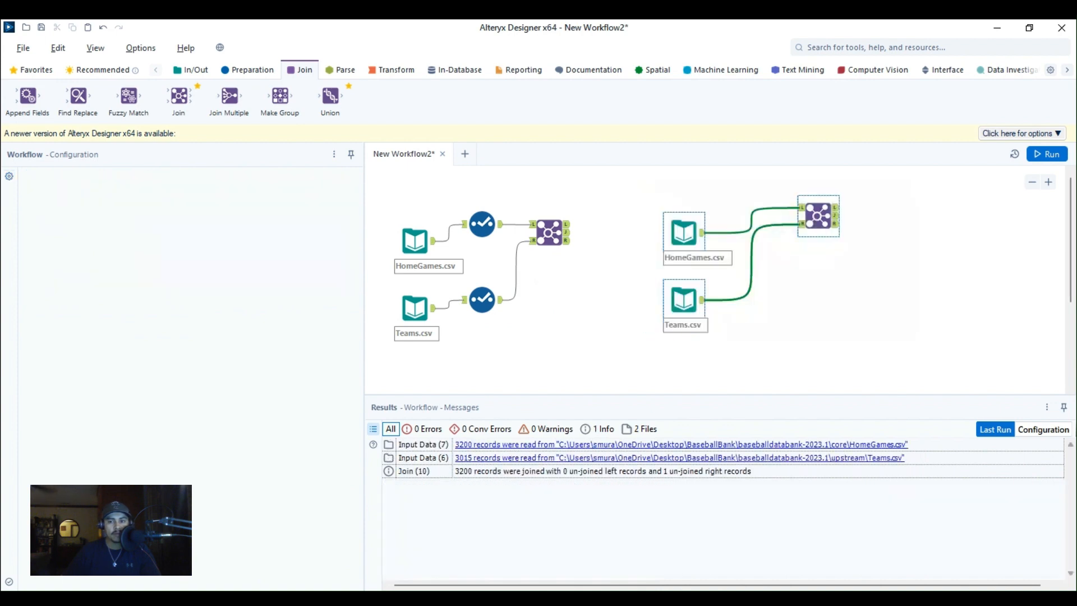
{"action": "right_click", "coordinate": [822, 218]}
{"action": "key", "text": "Down"}
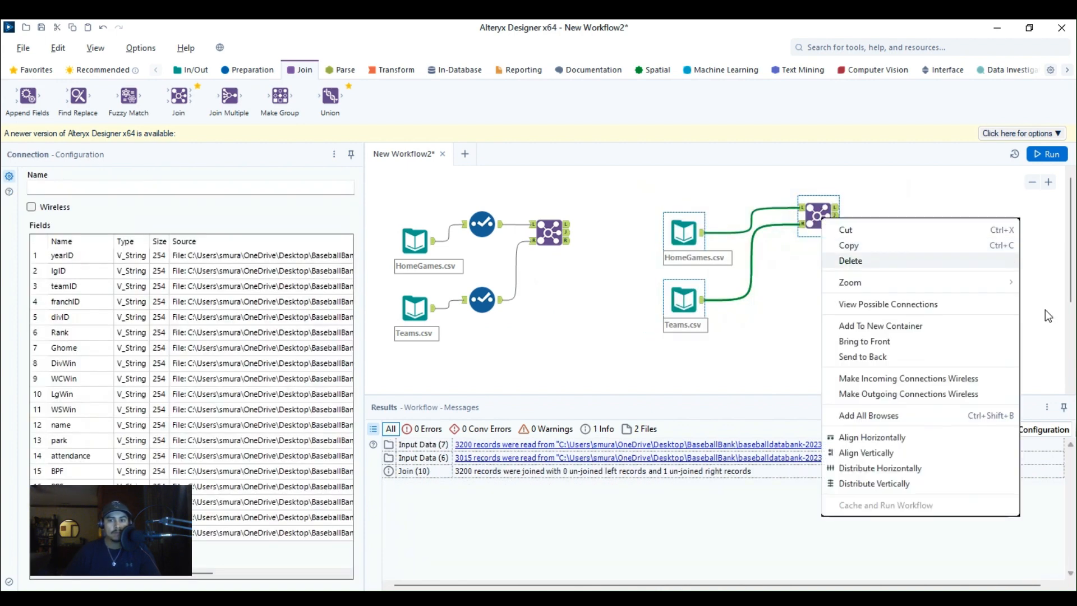
{"action": "left_click", "coordinate": [1052, 328]}
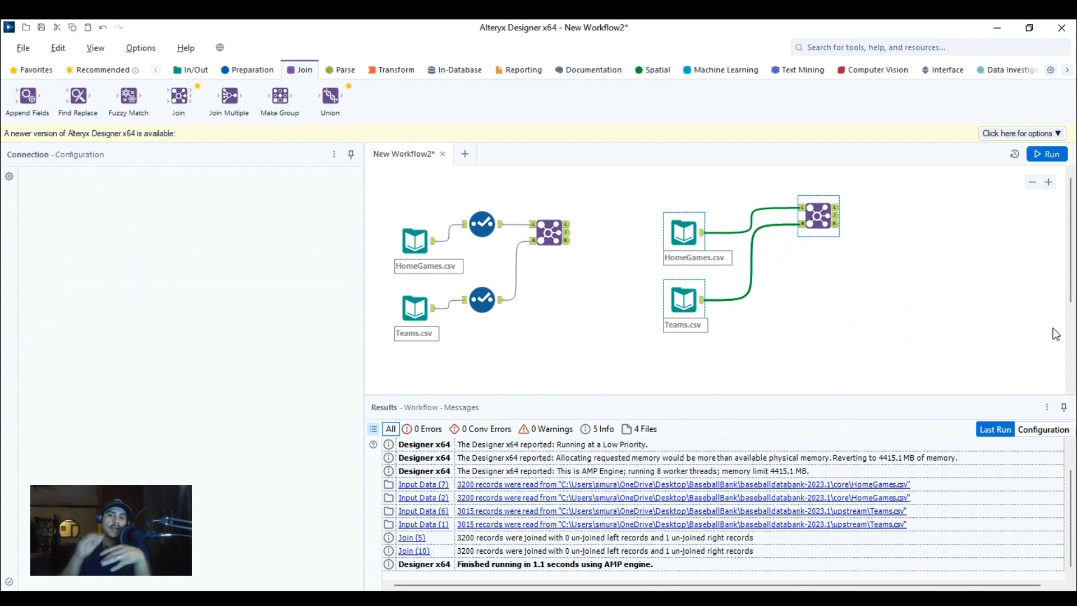
{"action": "key", "text": "Delete"}
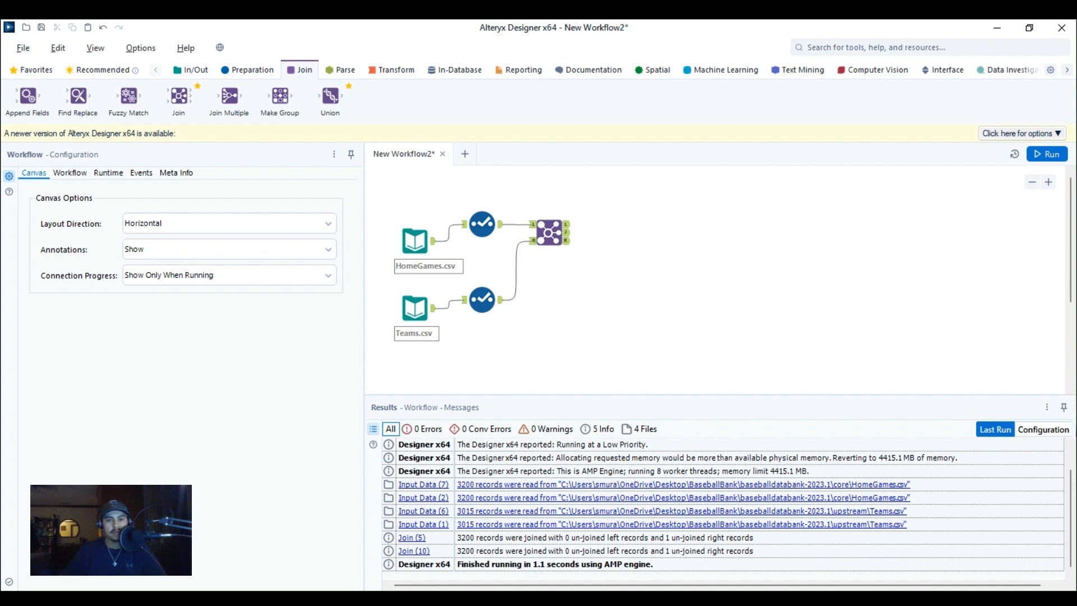
Add a Comment tool to the canvas and place it just above the remaining Join.
{"action": "left_click", "coordinate": [589, 69]}
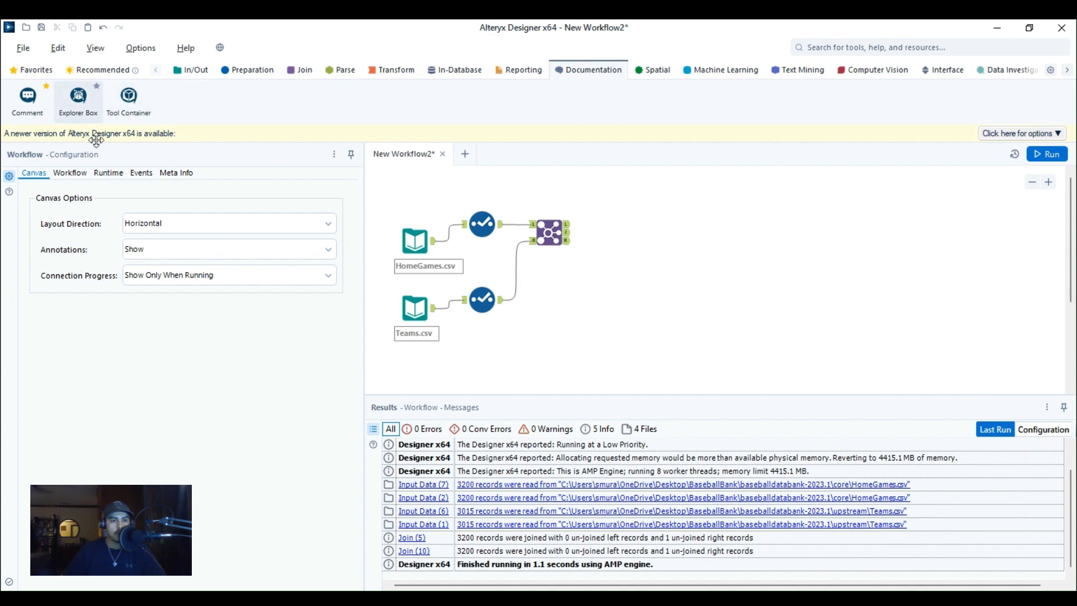
{"action": "left_click_drag", "start_coordinate": [31, 119], "coordinate": [693, 224]}
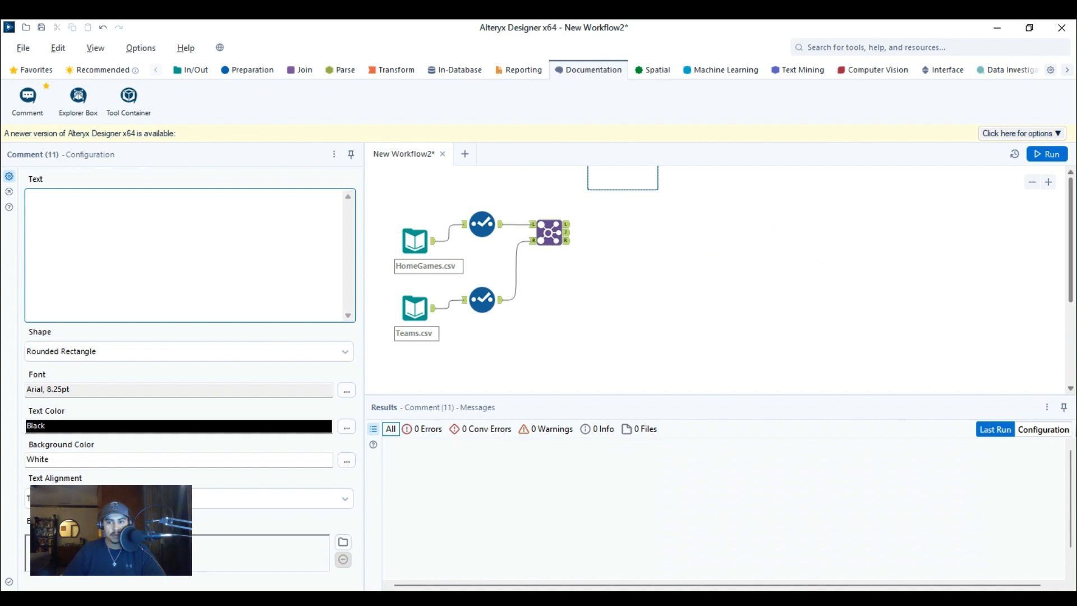
{"action": "left_click_drag", "start_coordinate": [777, 209], "coordinate": [789, 236]}
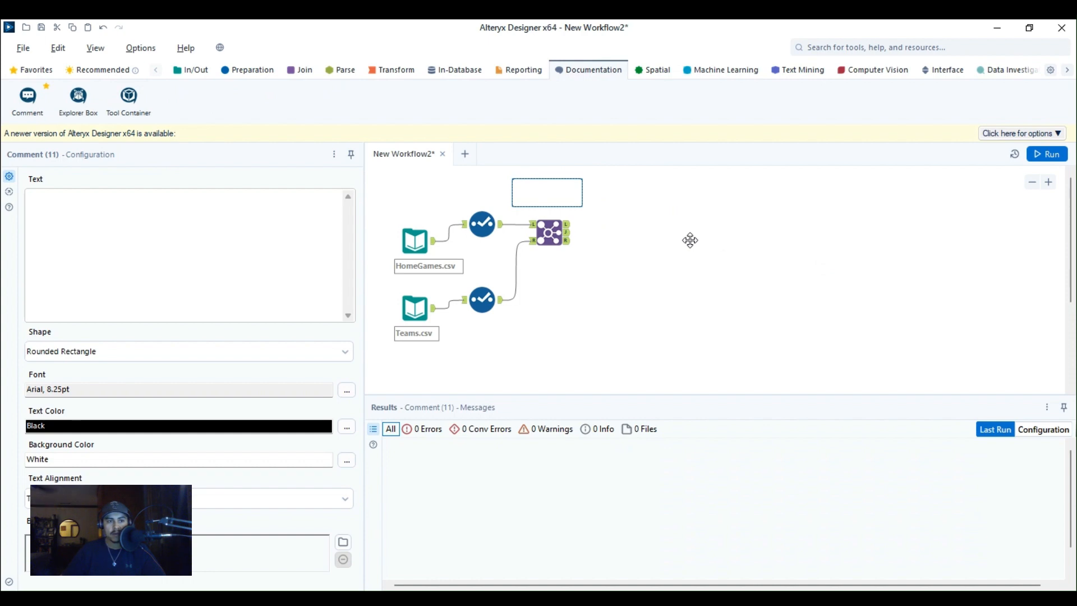
Enter the comment "This is a join of the home games dataset and the teams dataset; I used the select tool to eliminate dimensions I dont want".
{"action": "left_click", "coordinate": [177, 322]}
{"action": "type", "text": "T"}
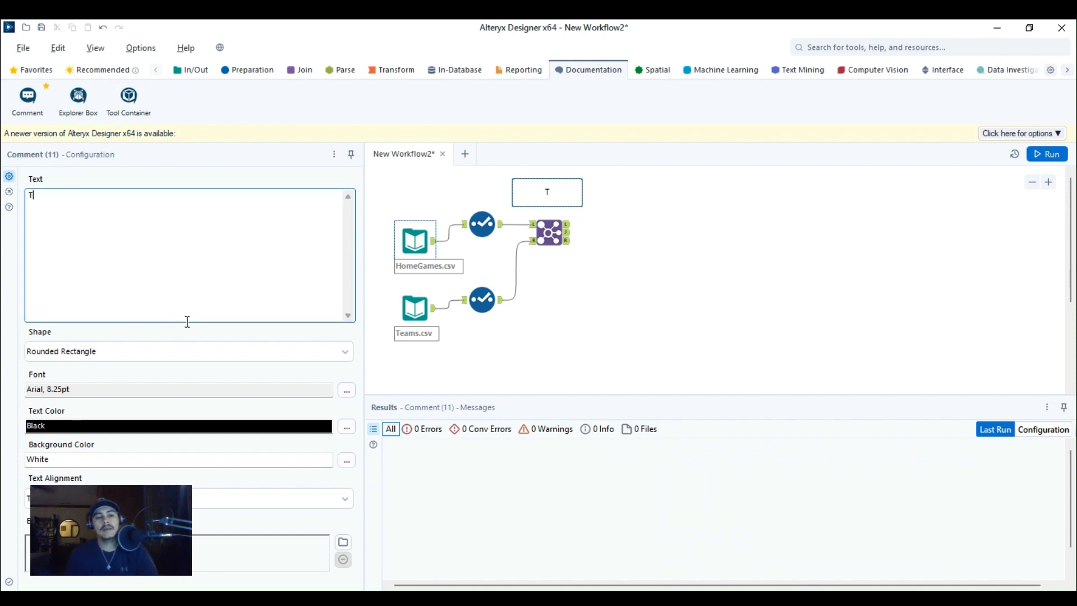
{"action": "type", "text": "his "}
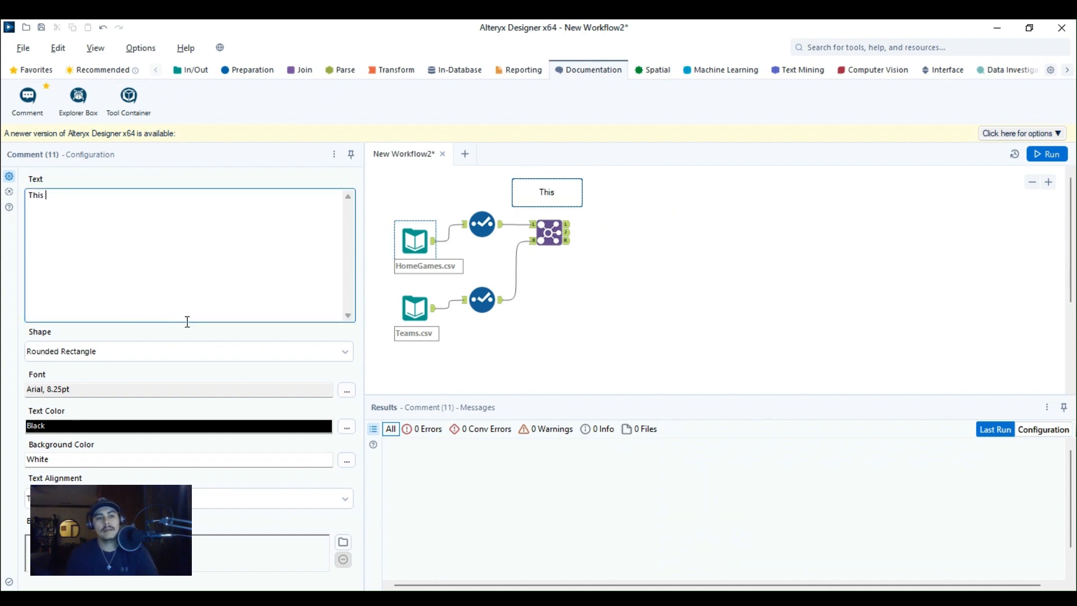
{"action": "type", "text": "is "}
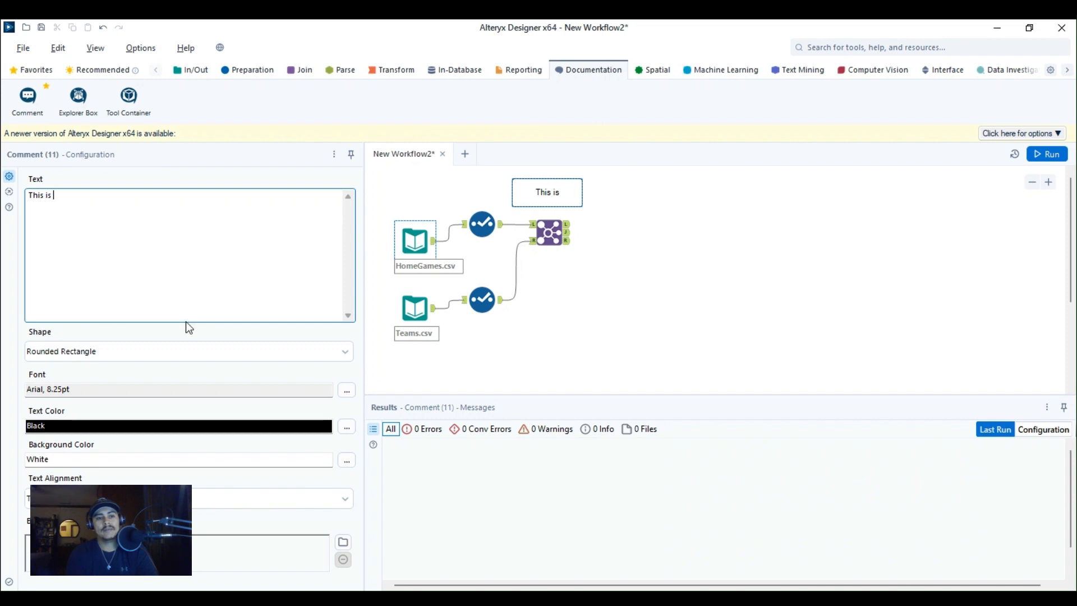
{"action": "type", "text": "a join of the"}
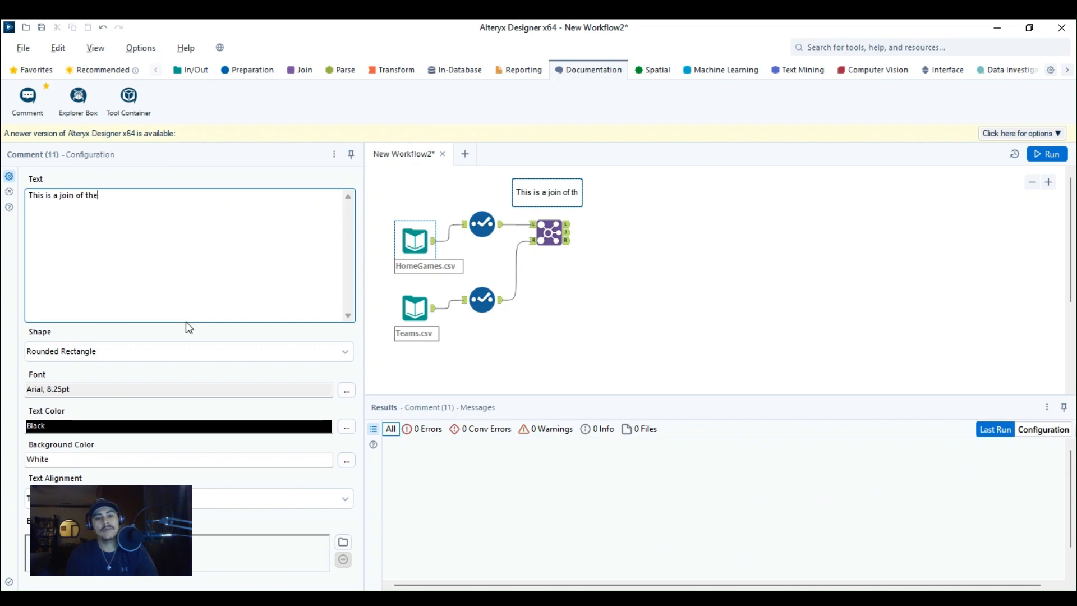
{"action": "type", "text": " home "}
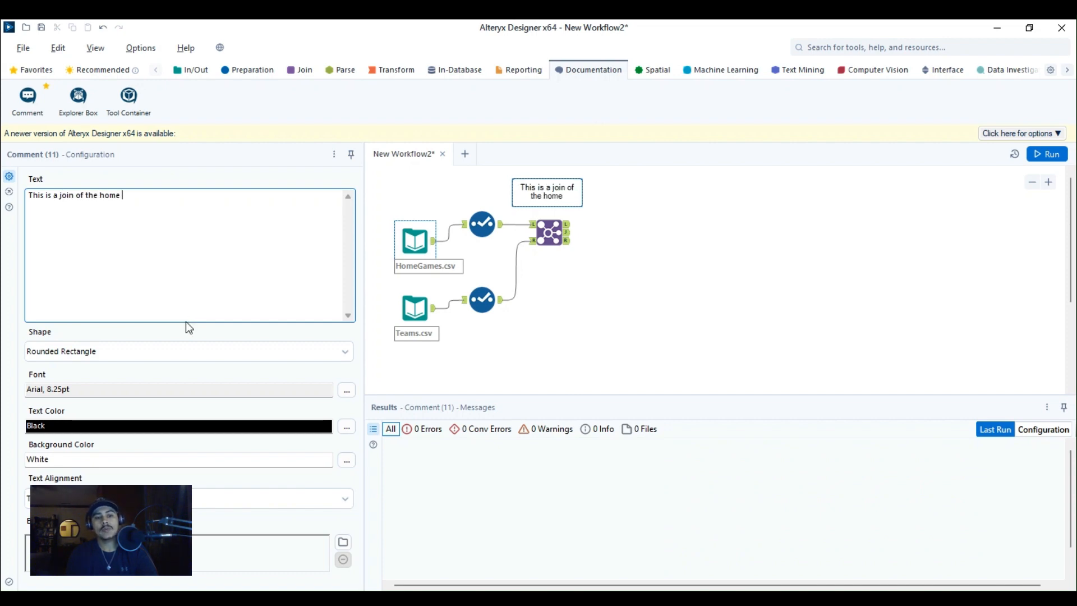
{"action": "type", "text": "games datas"}
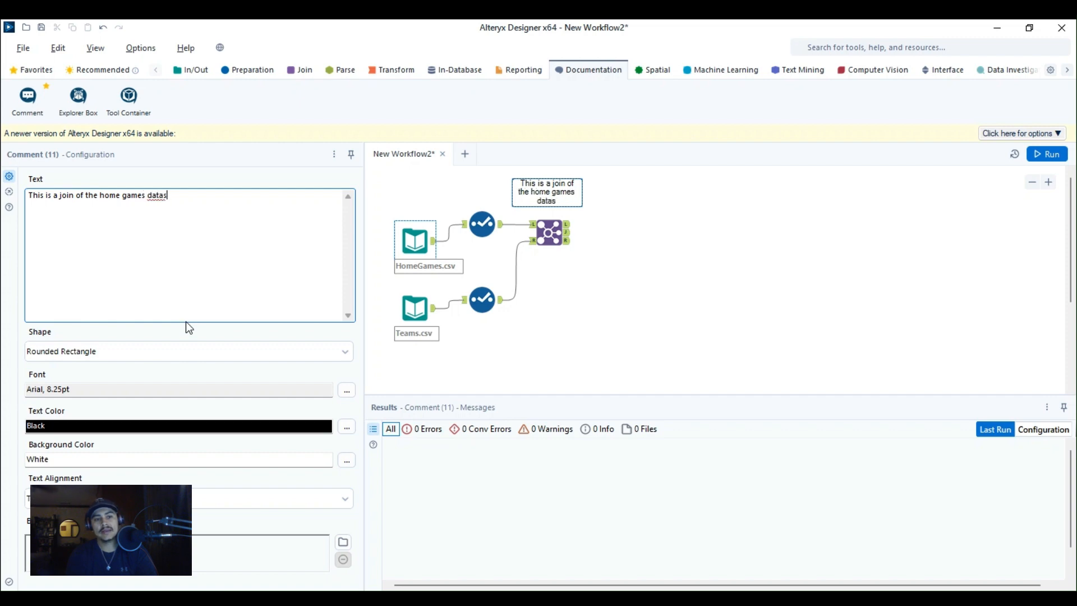
{"action": "type", "text": "et and the tea"}
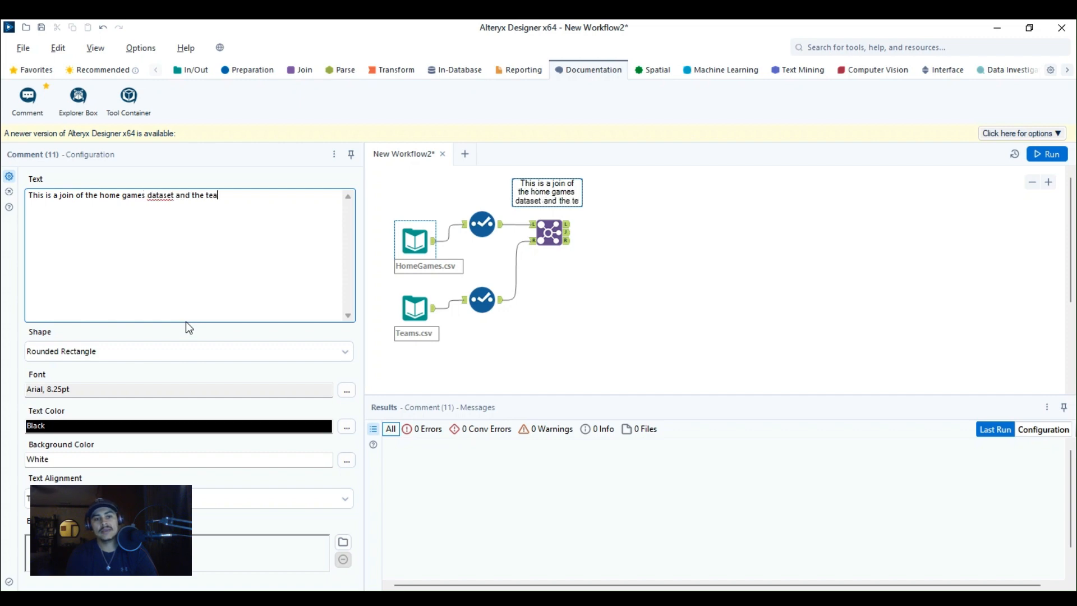
{"action": "type", "text": "ms dataset; I used the select"}
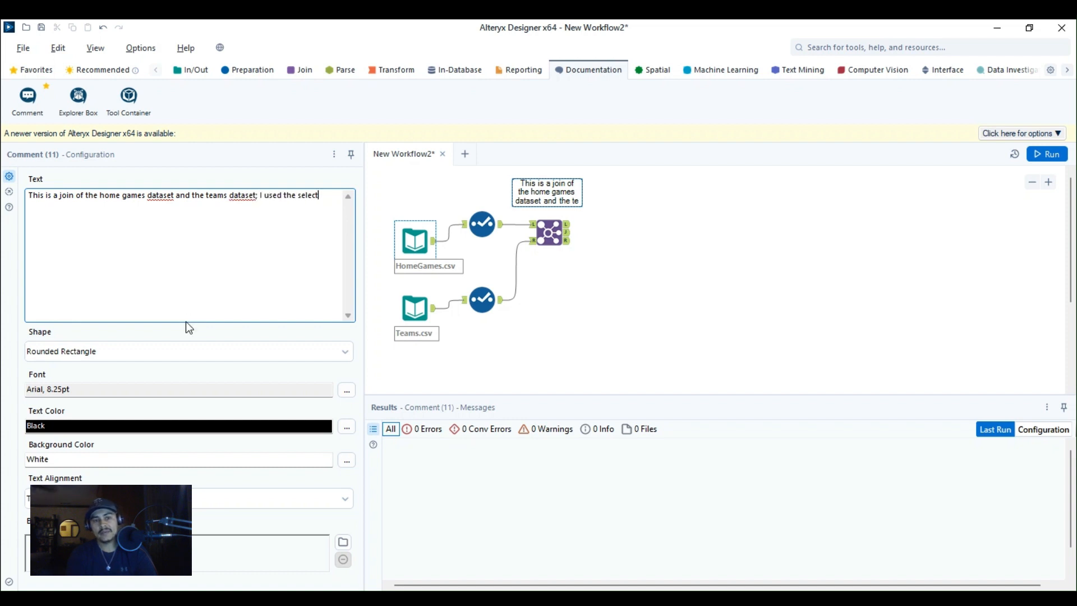
{"action": "type", "text": " tool to "}
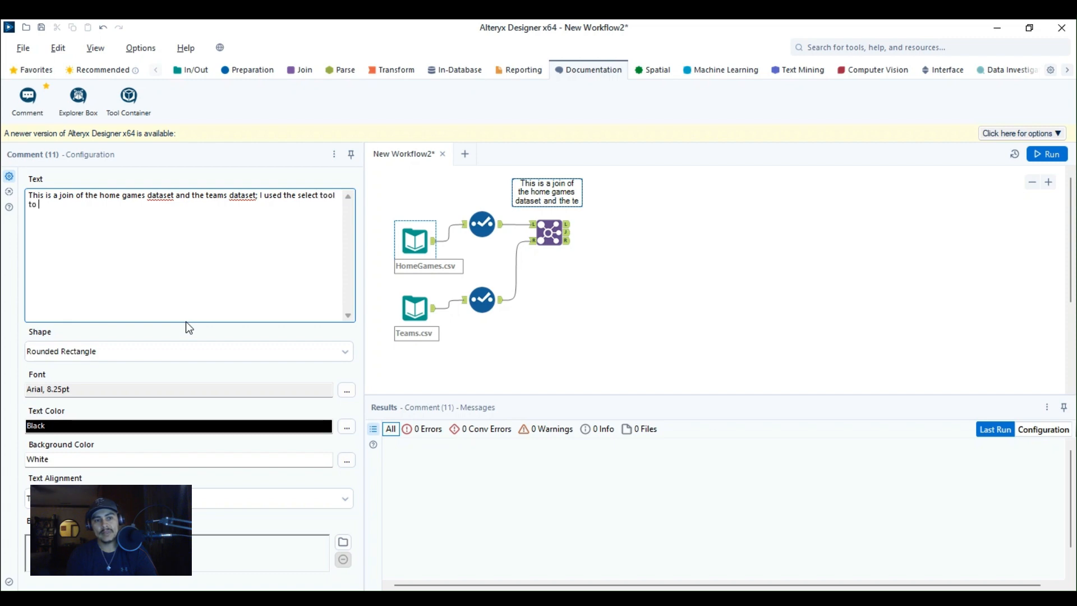
{"action": "type", "text": "eliin"}
{"action": "key", "text": "BackSpace"}
{"action": "key", "text": "BackSpace"}
{"action": "type", "text": "minate dimensions I dont want"}
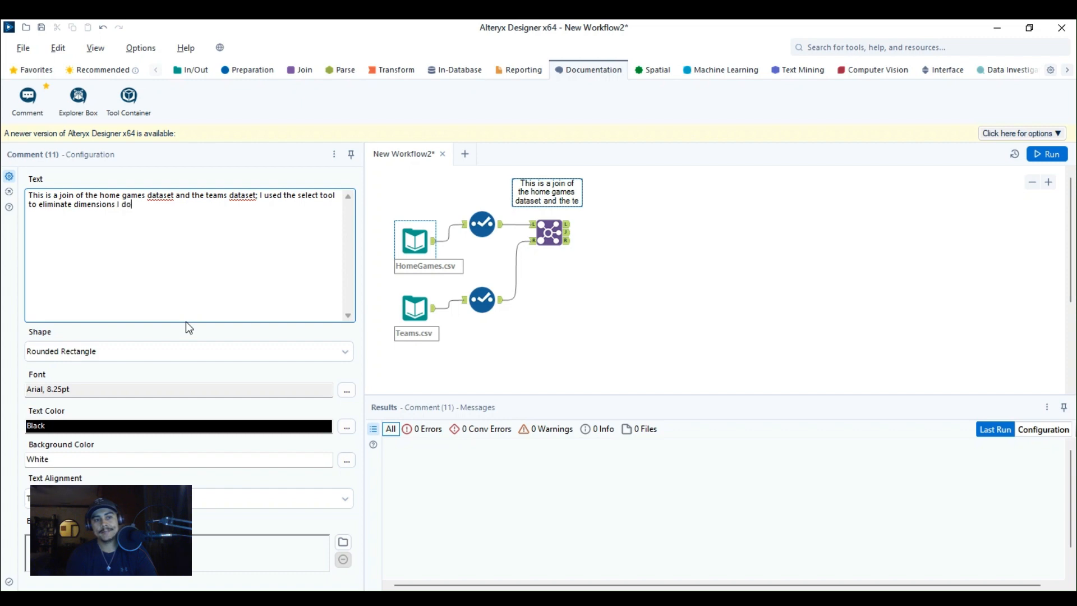
{"action": "key", "text": "Return"}
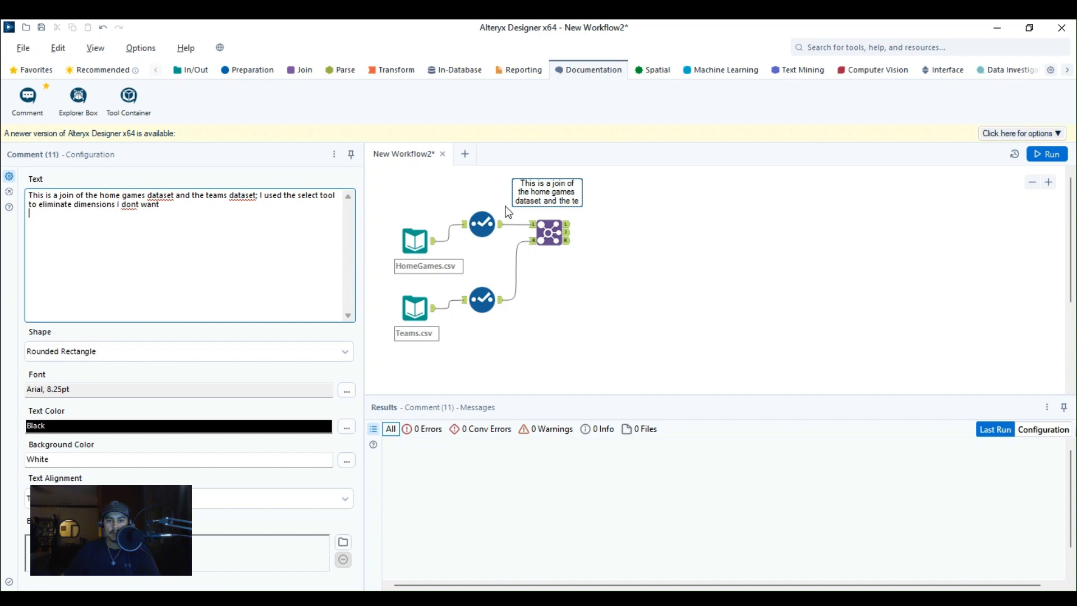
Widen the comment box above the Join so that its whole text fits.
{"action": "left_click", "coordinate": [713, 248]}
{"action": "left_click", "coordinate": [547, 194]}
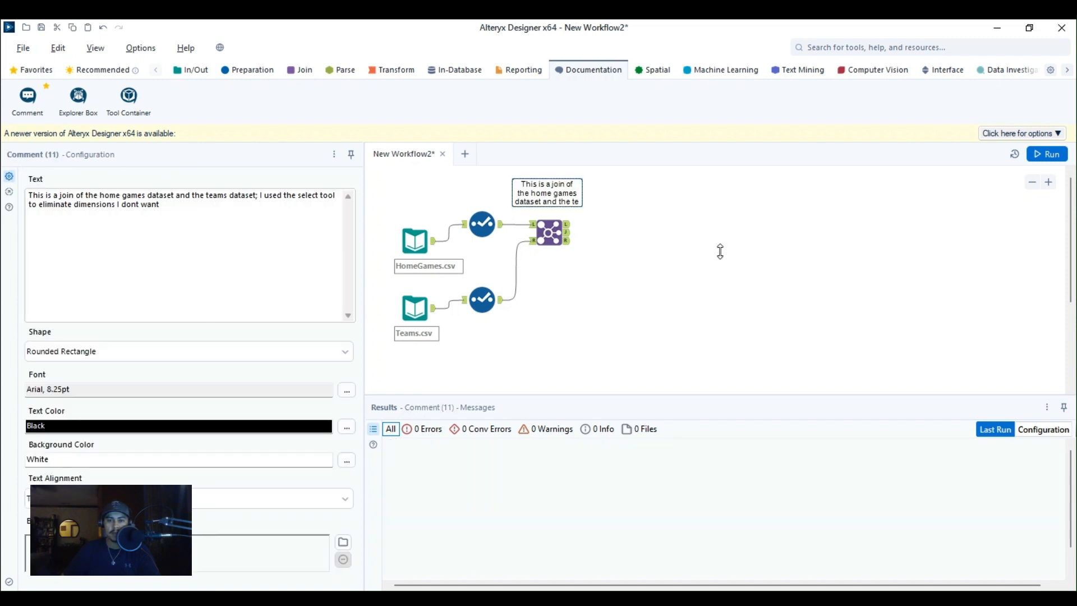
{"action": "mouse_move", "coordinate": [582, 207]}
{"action": "left_mouse_down"}
{"action": "mouse_move", "coordinate": [672, 221]}
{"action": "mouse_move", "coordinate": [680, 212]}
{"action": "left_mouse_up"}
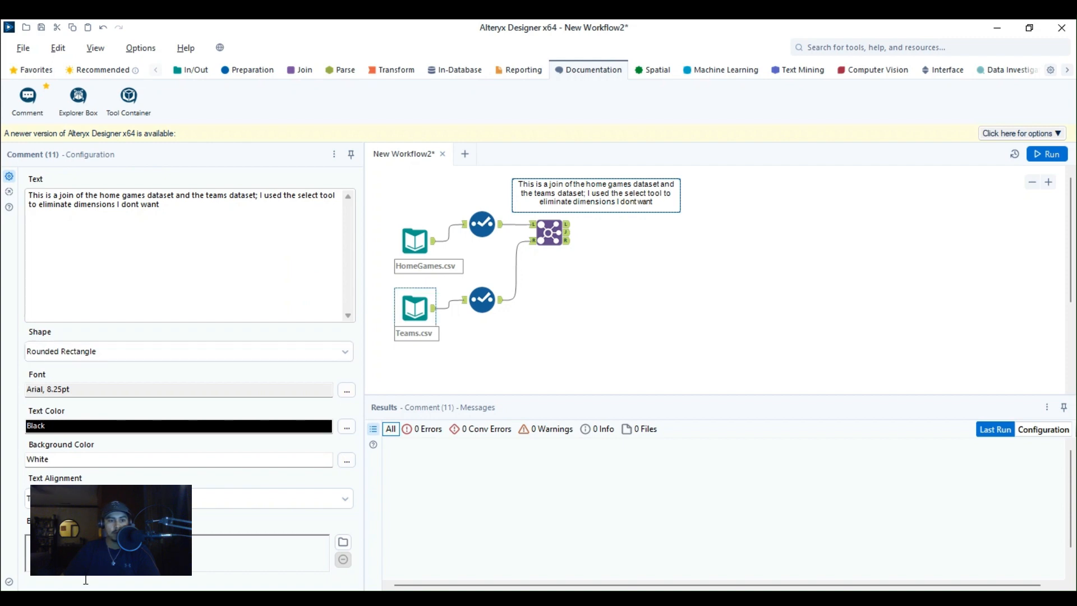
Set the comment's background color to orange (R=255, G=128, B=64), keeping the black text color.
{"action": "key", "text": "ctrl+a"}
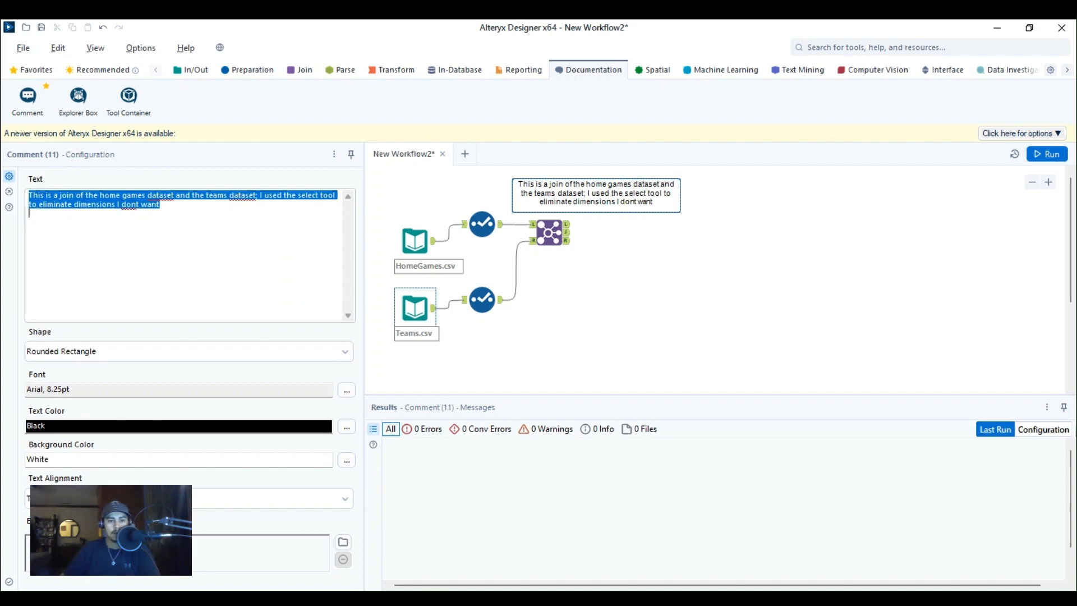
{"action": "left_click", "coordinate": [437, 582]}
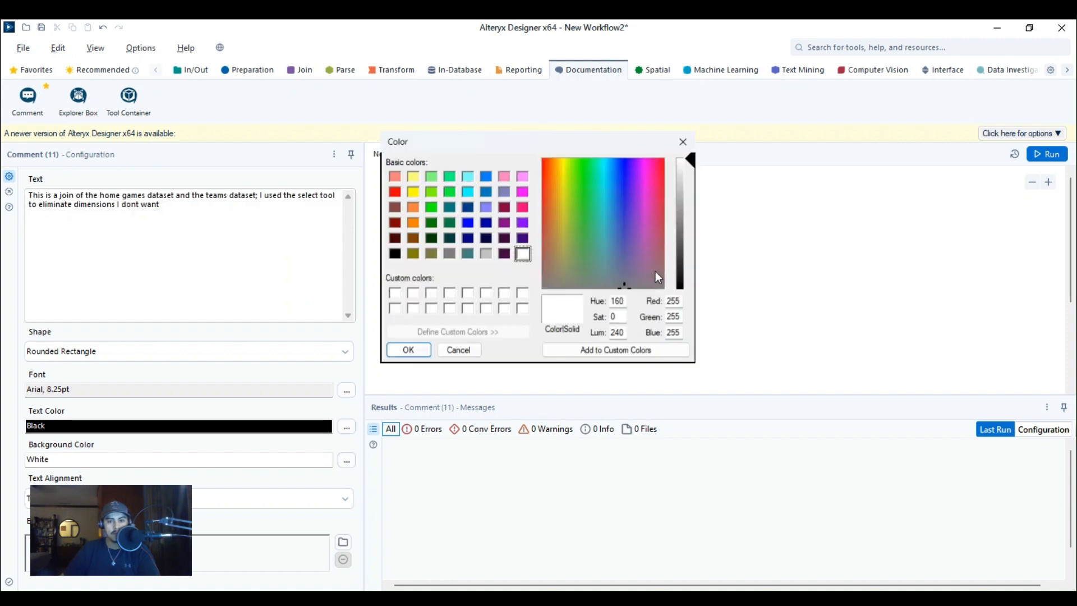
{"action": "left_click", "coordinate": [413, 207]}
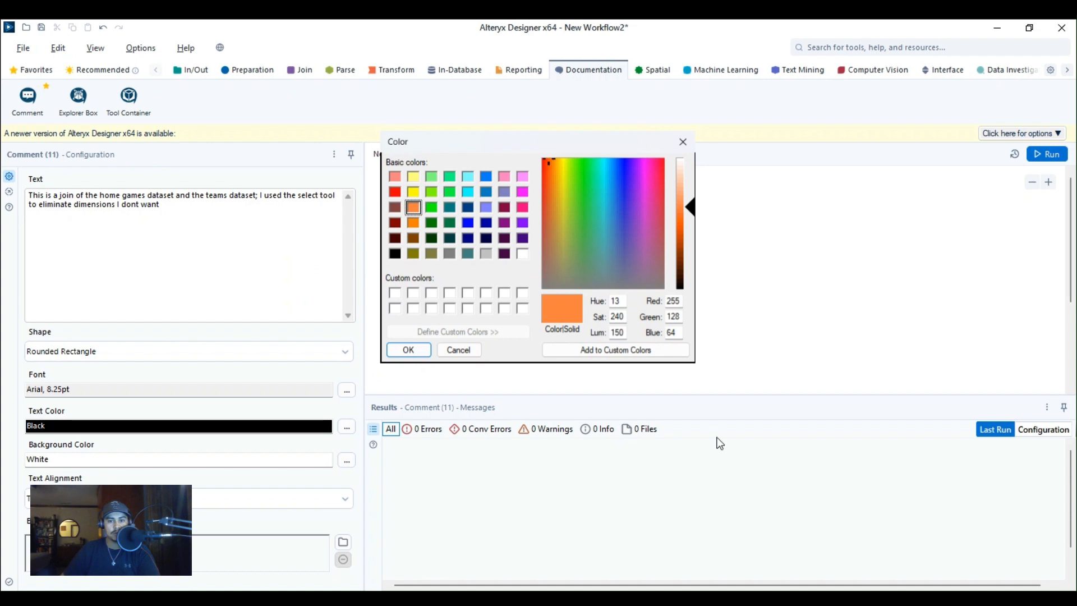
{"action": "key", "text": "Return"}
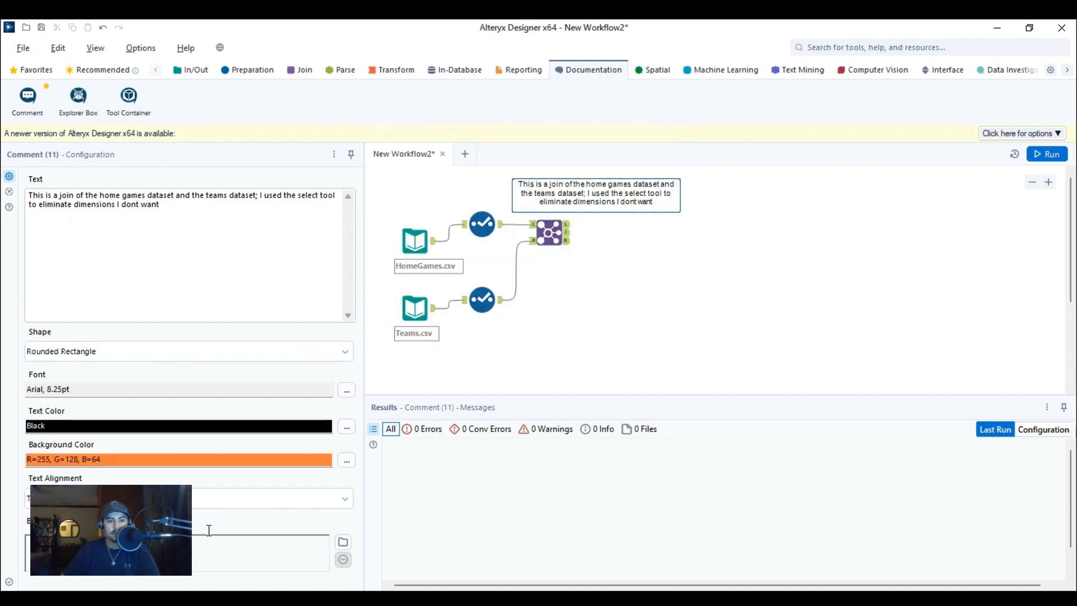
{"action": "left_click", "coordinate": [347, 427]}
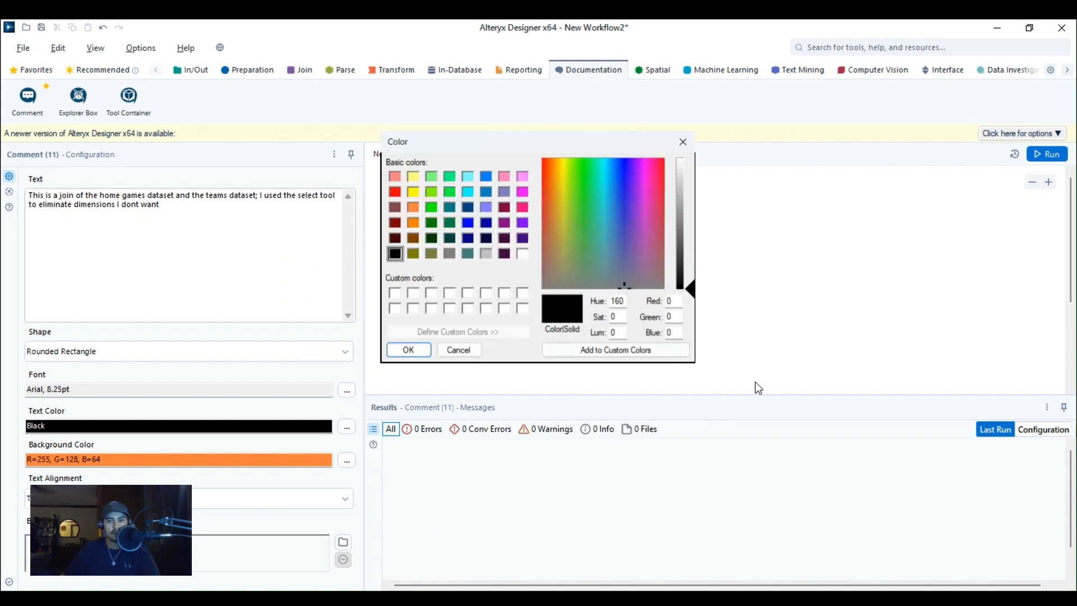
{"action": "key", "text": "Escape"}
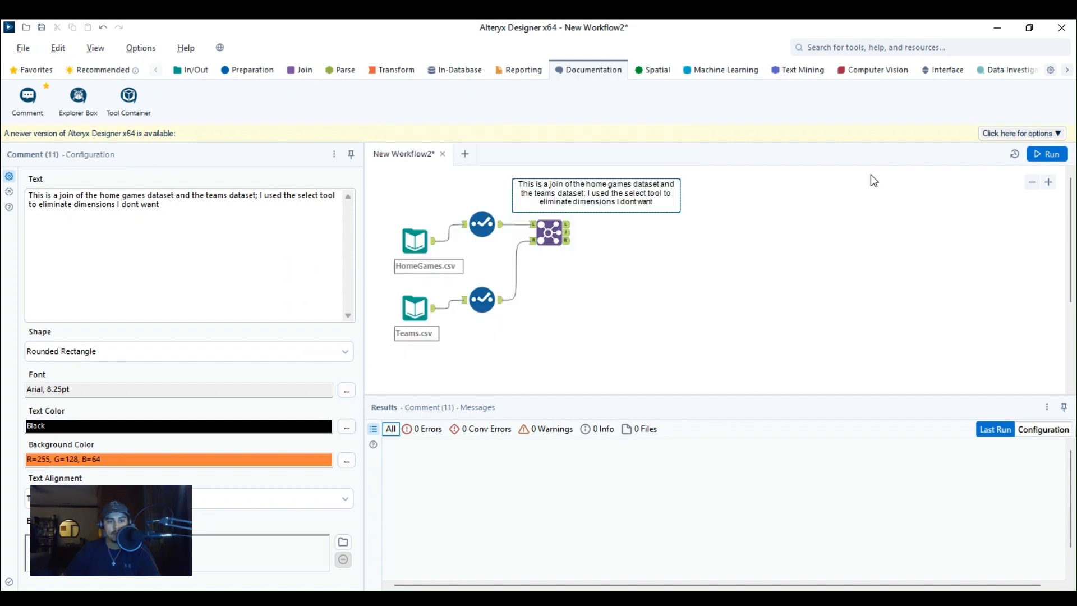
{"action": "key", "text": "ctrl+r"}
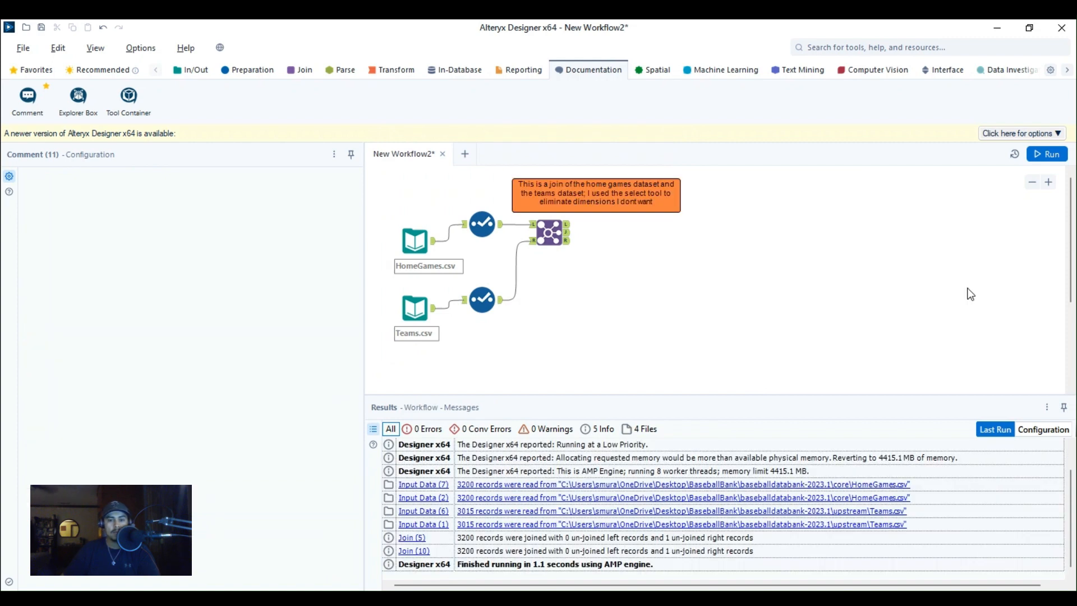
{"action": "left_click", "coordinate": [969, 293]}
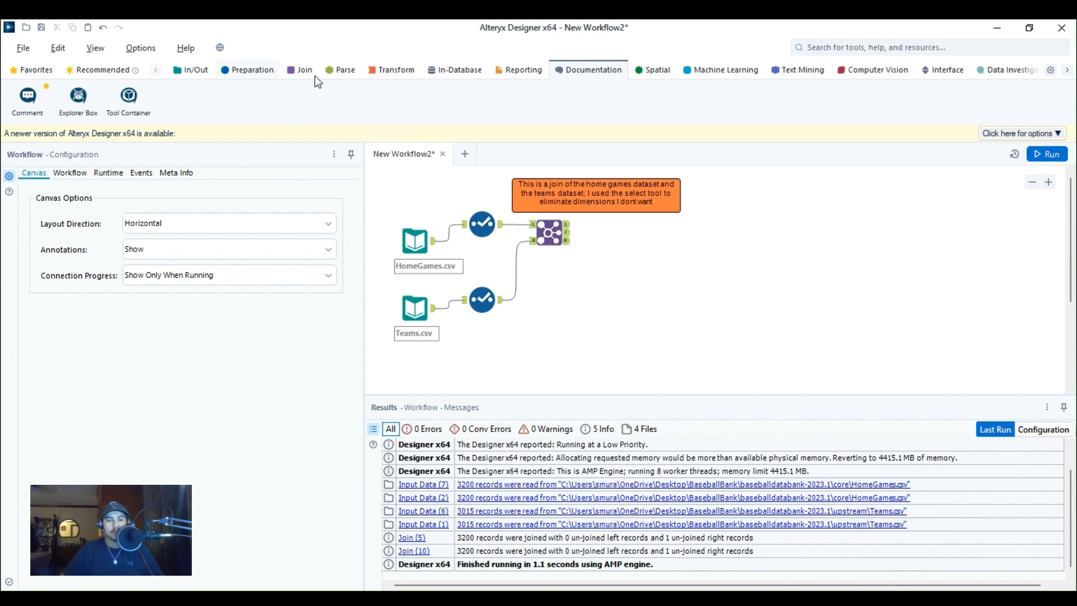
Add a Formula tool after the Join's matched output and create a new output column named "Yr Flag" in it.
{"action": "left_click", "coordinate": [249, 70]}
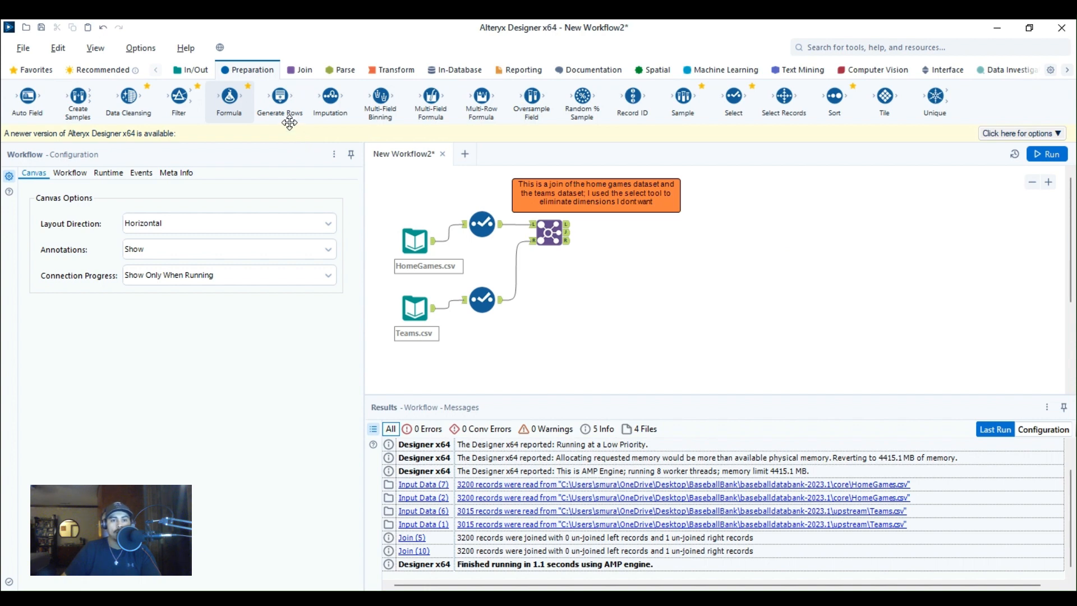
{"action": "left_click_drag", "start_coordinate": [290, 123], "coordinate": [777, 289]}
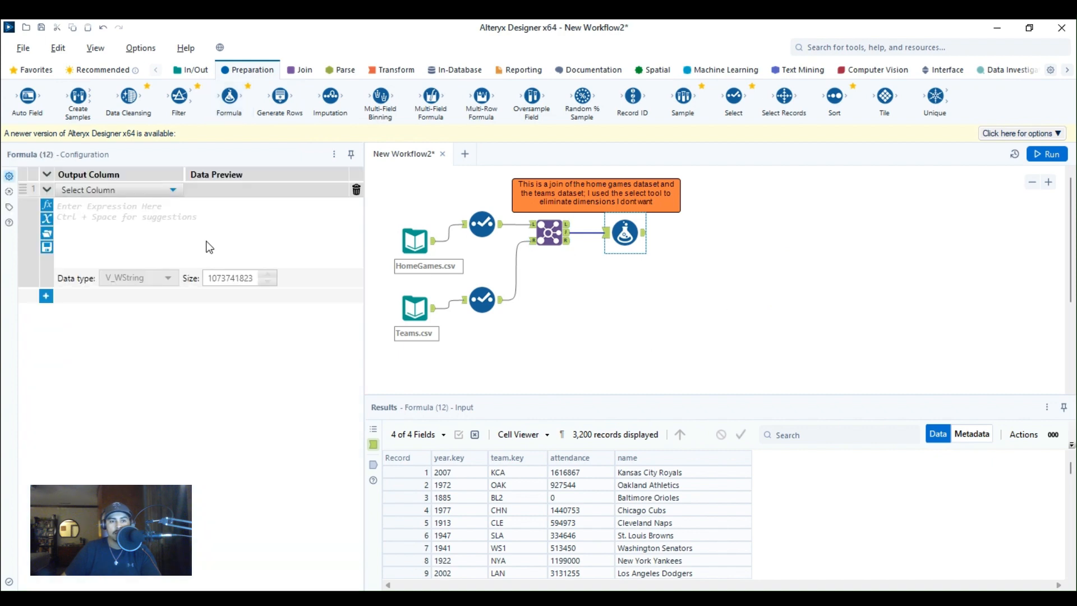
{"action": "left_click", "coordinate": [166, 190]}
{"action": "left_click", "coordinate": [138, 206]}
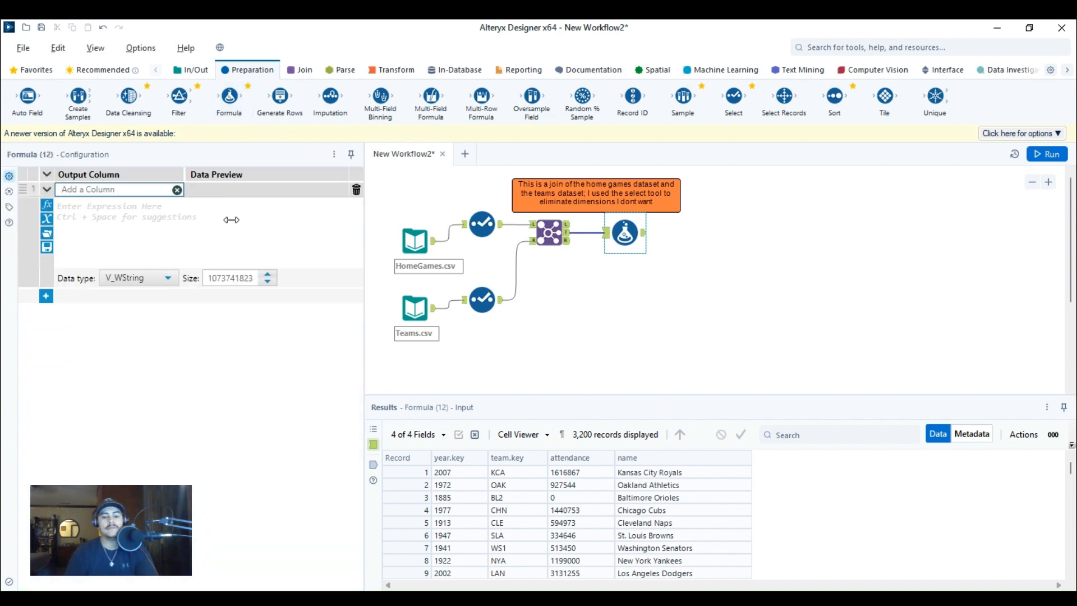
{"action": "type", "text": "Yr Flag"}
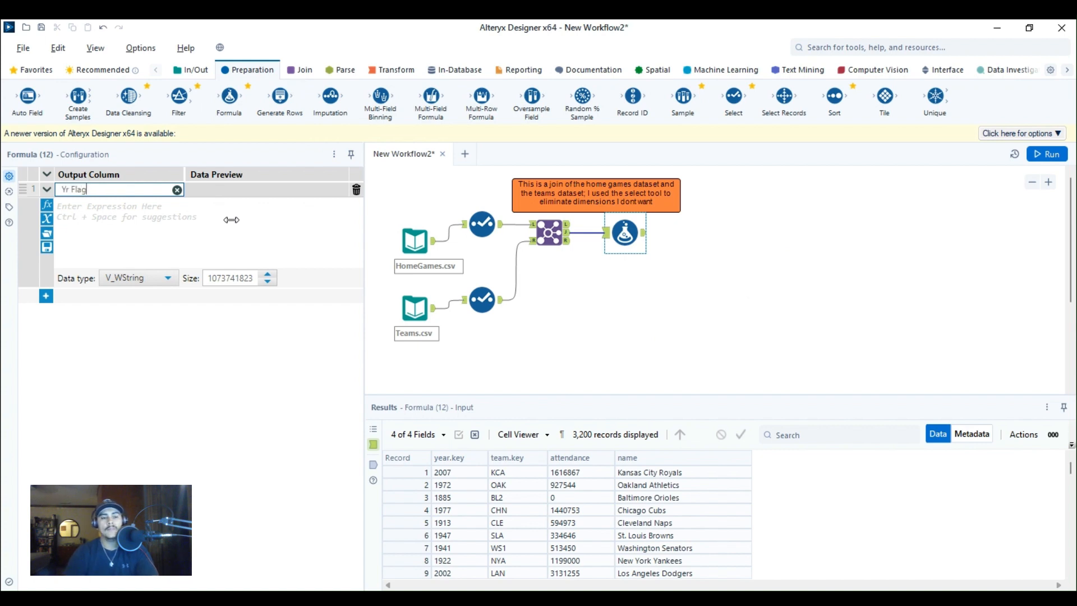
{"action": "key", "text": "Tab"}
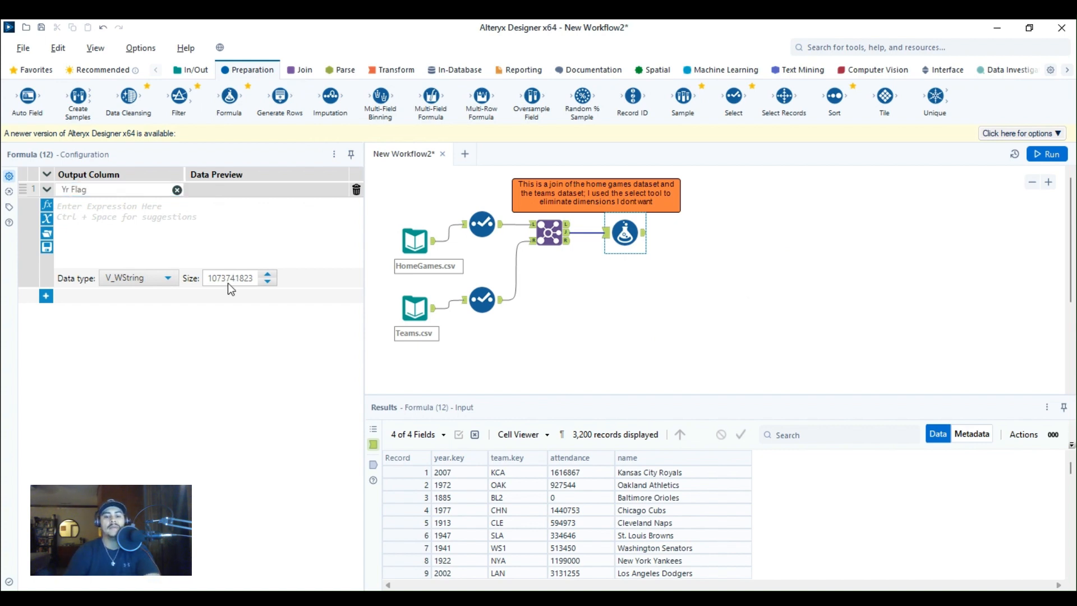
Enter the Yr Flag expression IF [year.key] >= 2000 THEN 'y' ELSE 'n' ENDIF.
{"action": "type", "text": "IF "}
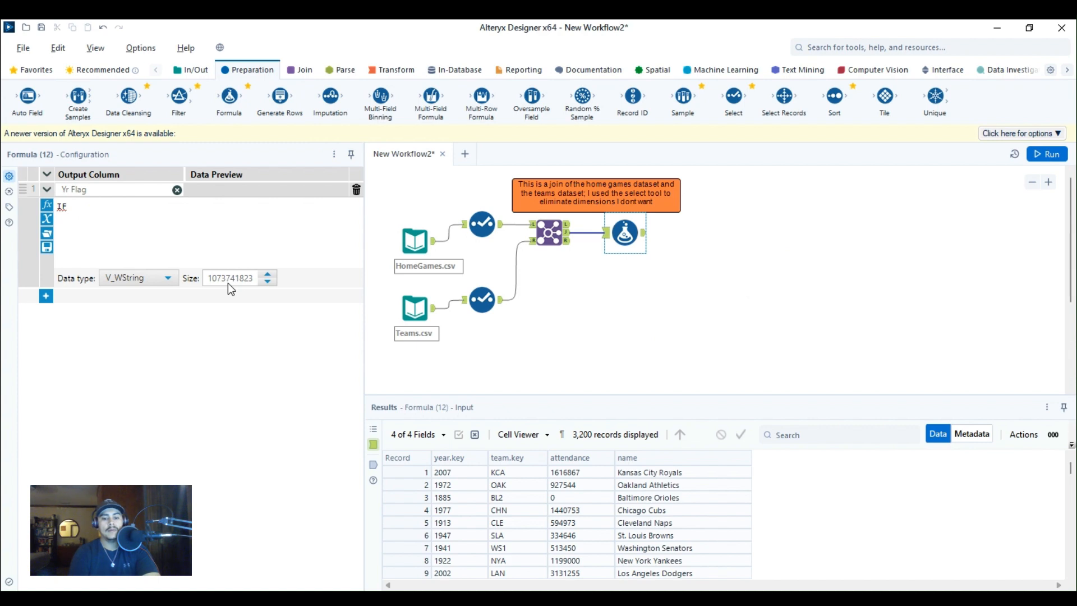
{"action": "type", "text": "year"}
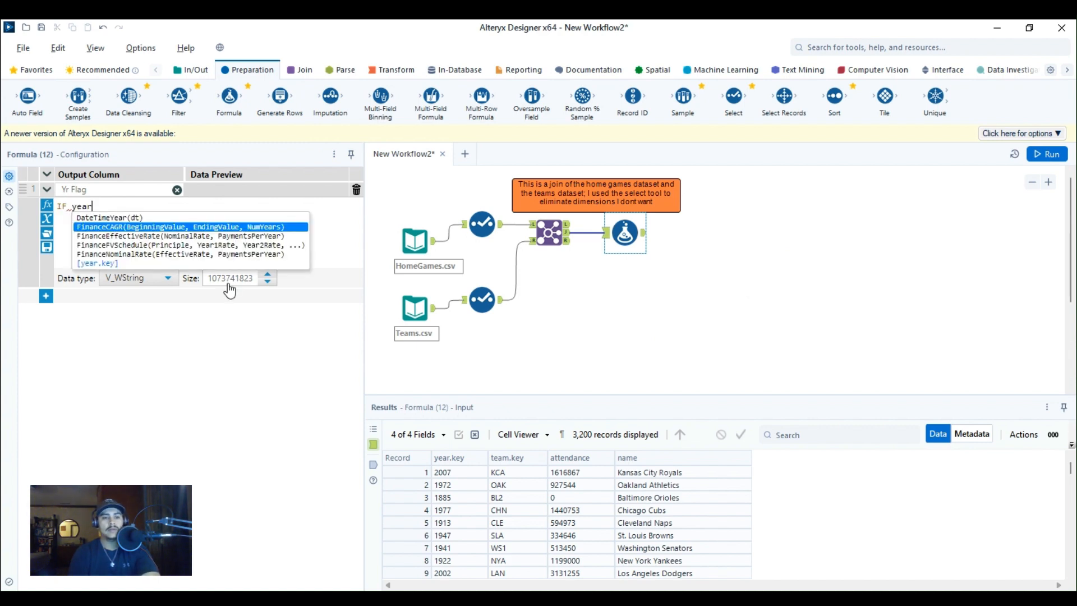
{"action": "key", "text": "Down"}
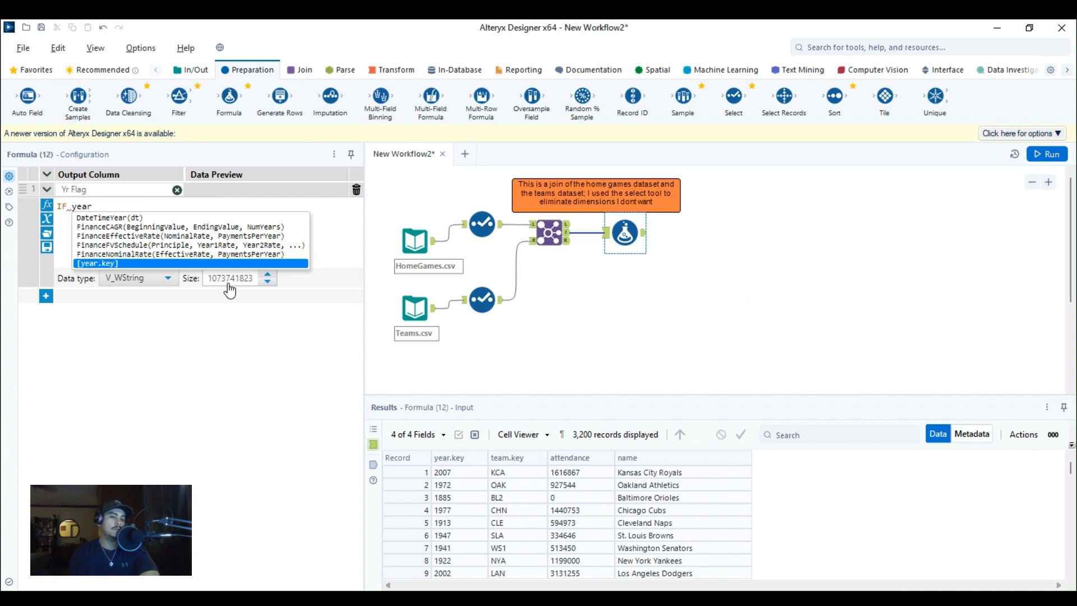
{"action": "key", "text": "Return"}
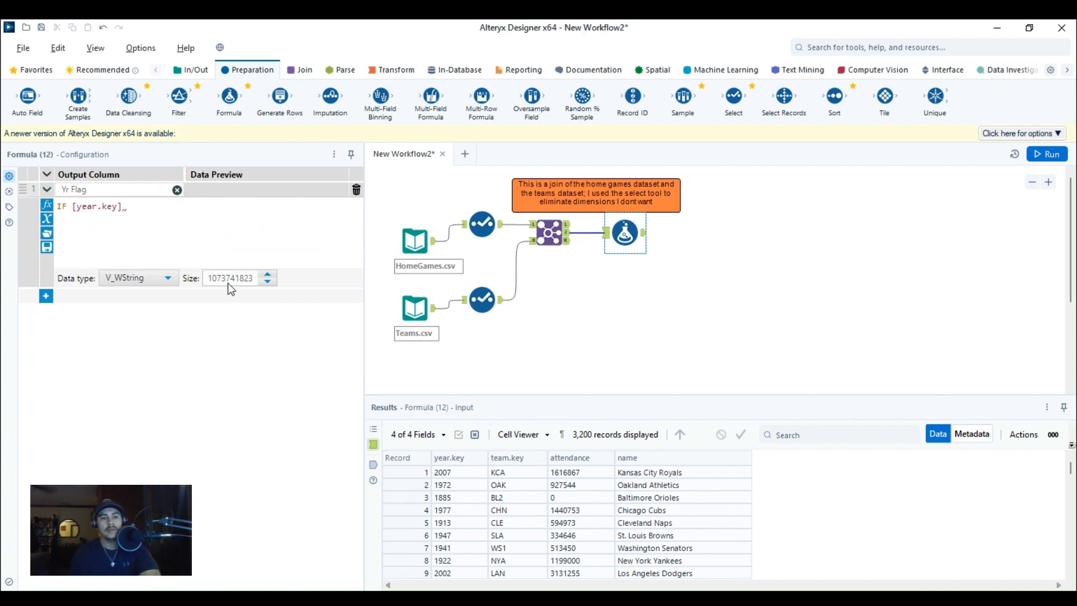
{"action": "type", "text": ">"}
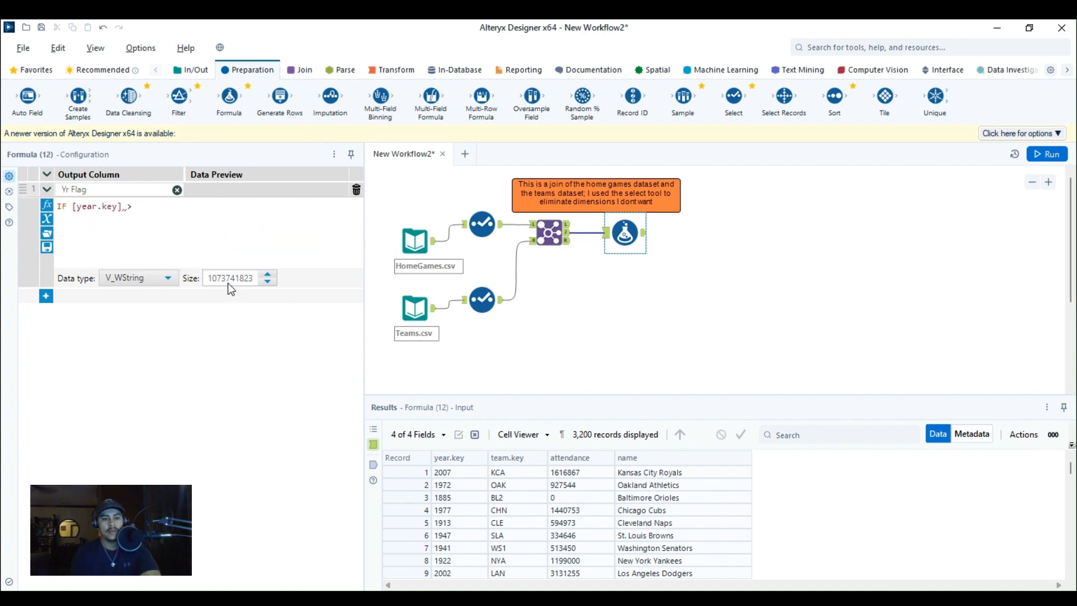
{"action": "type", "text": "= 2000"}
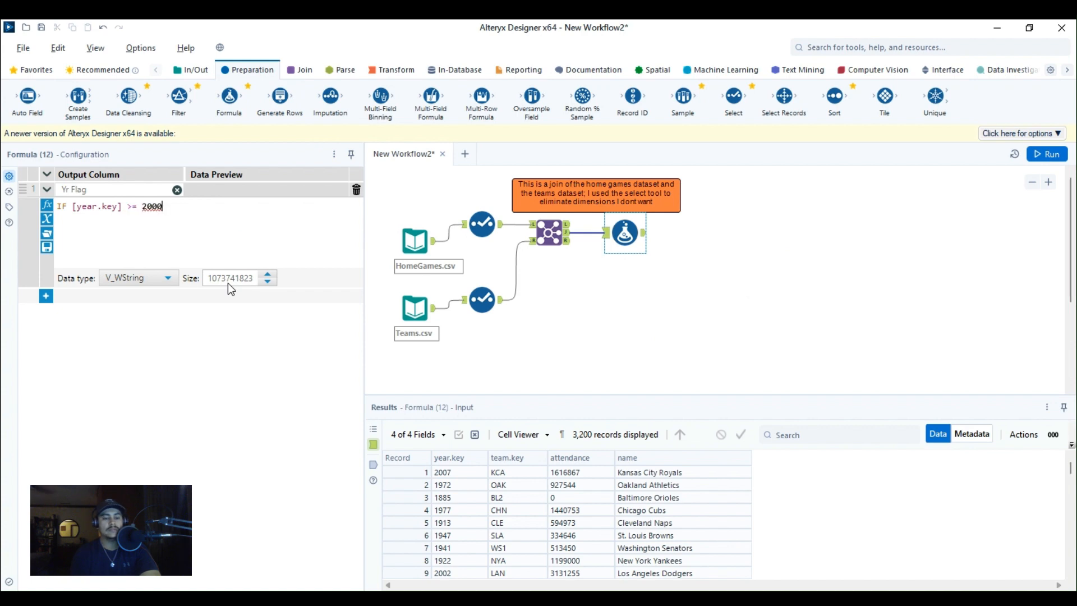
{"action": "type", "text": " then "}
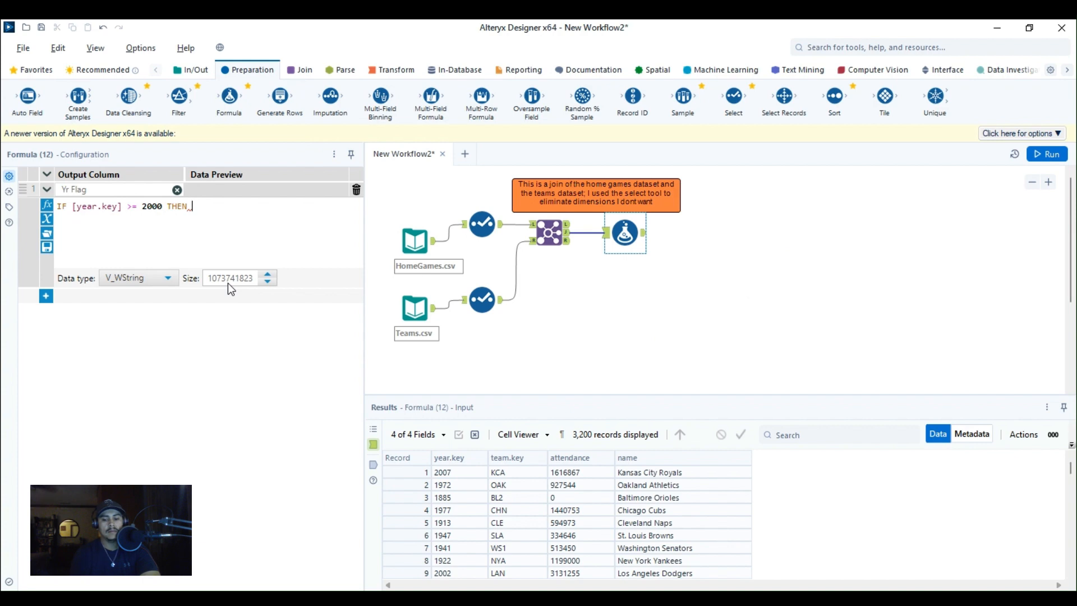
{"action": "type", "text": "'y' ELSE 'n"}
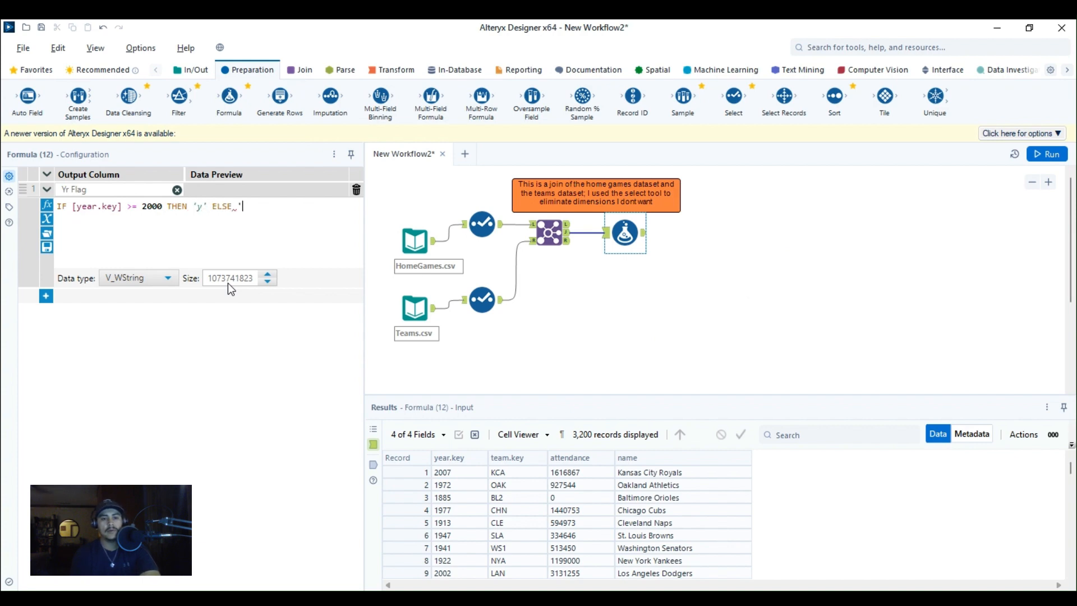
{"action": "type", "text": "' END"}
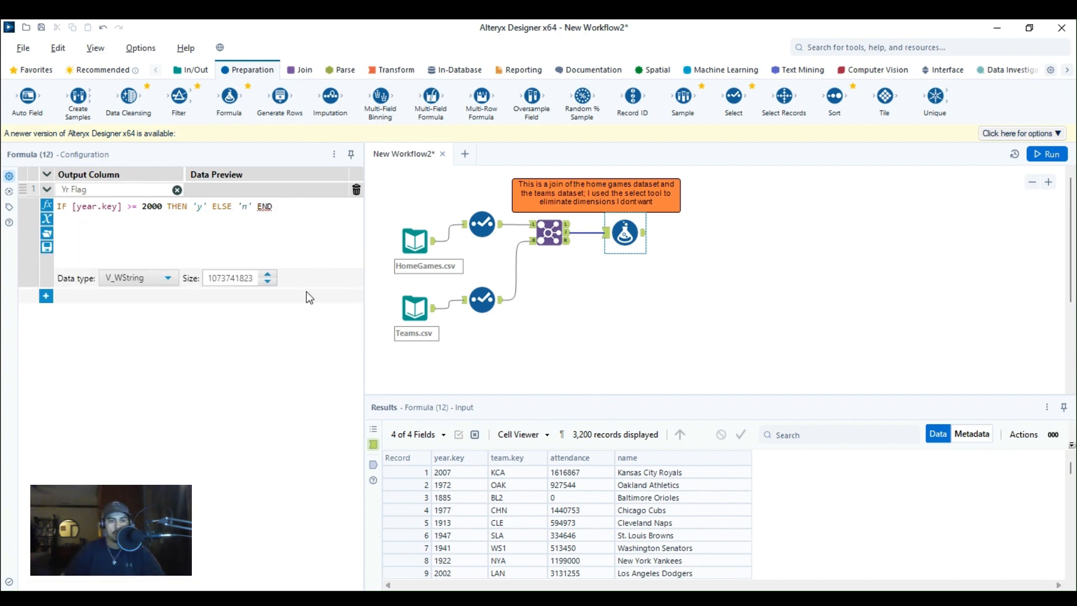
{"action": "key", "text": "BackSpace"}
{"action": "type", "text": "IF"}
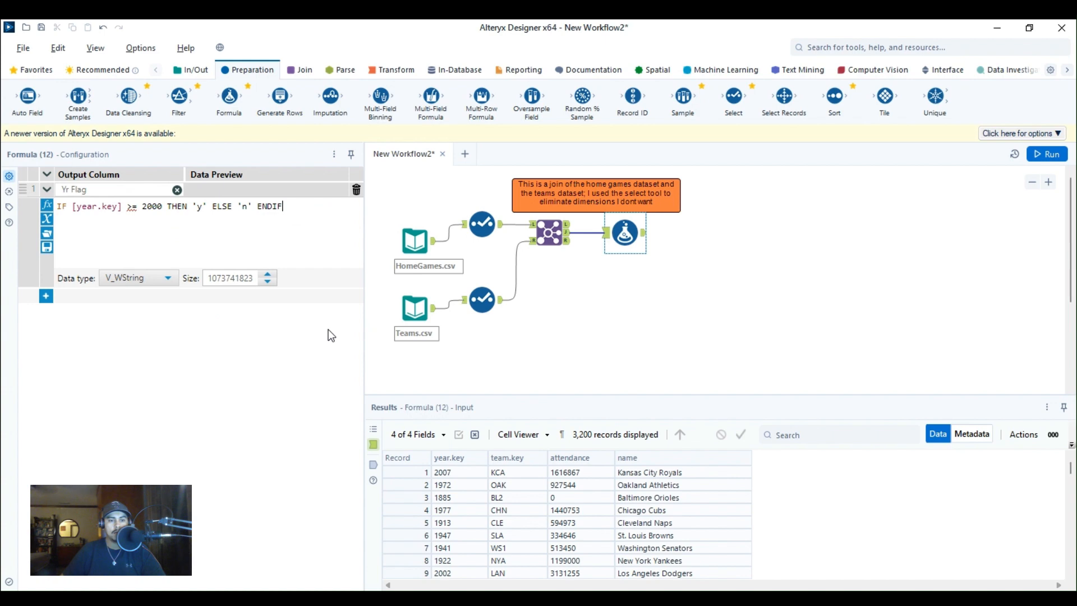
Enclose the 2000 in the Yr Flag expression in single quotes and run the workflow to check the new column.
{"action": "mouse_move", "coordinate": [173, 257]}
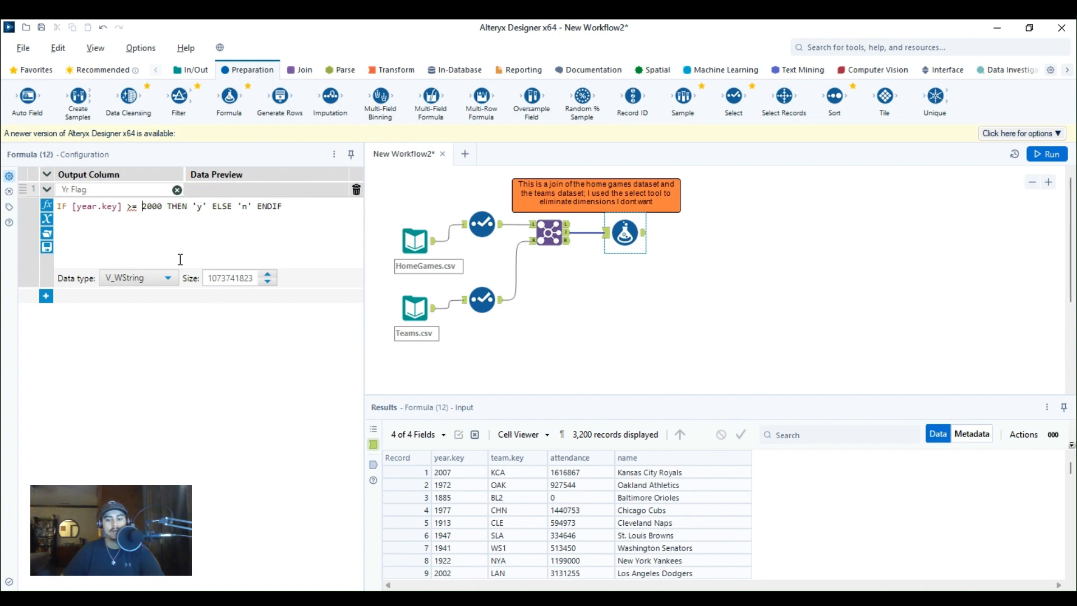
{"action": "type", "text": "'"}
{"action": "key", "text": "Right"}
{"action": "key", "text": "Right"}
{"action": "key", "text": "Right"}
{"action": "key", "text": "Right"}
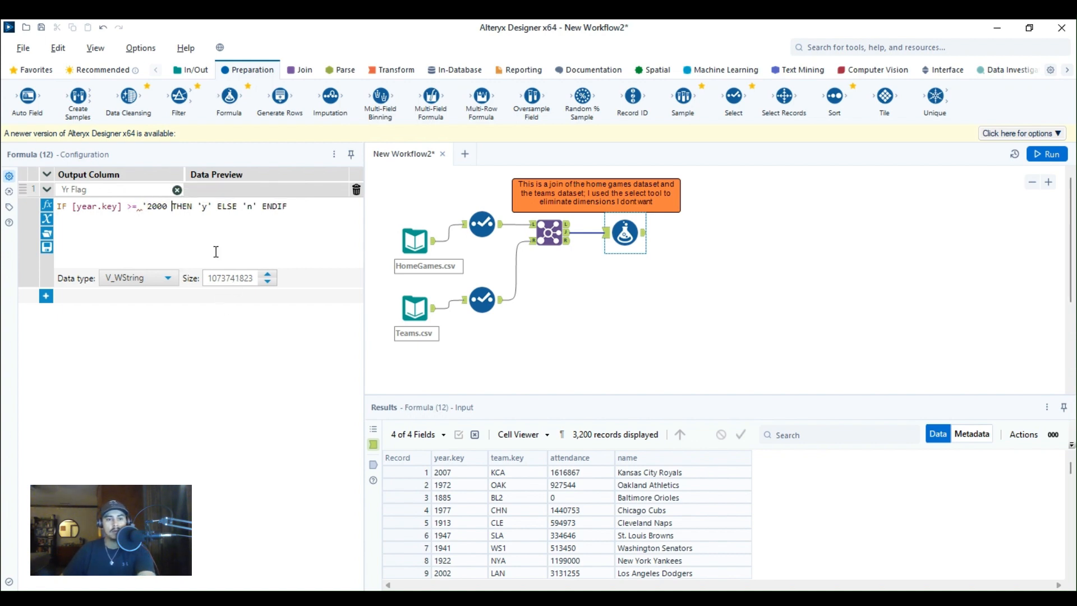
{"action": "type", "text": "'"}
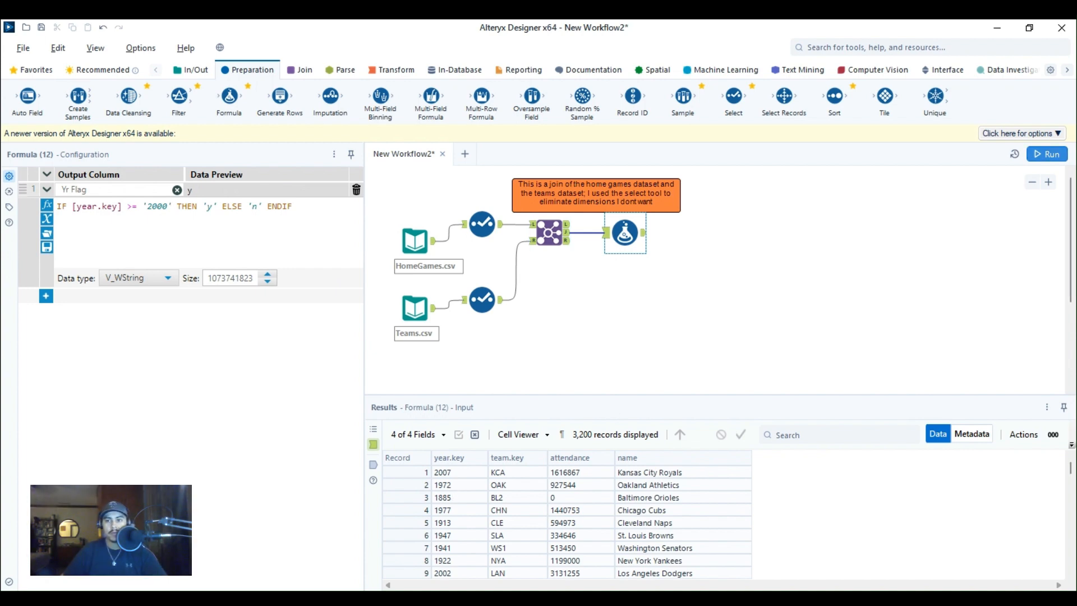
{"action": "key", "text": "ctrl+r"}
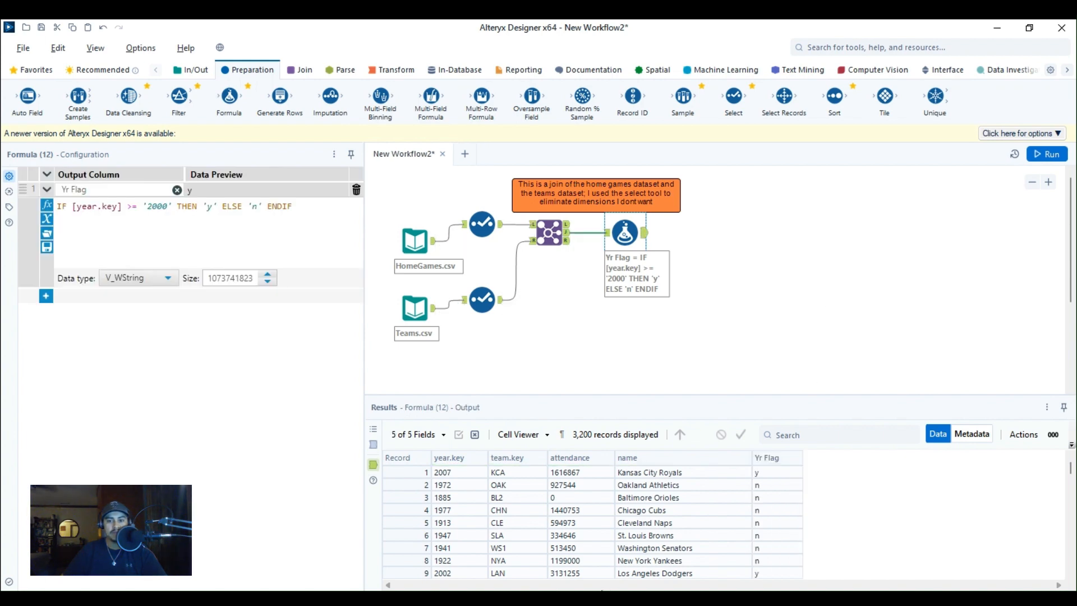
{"action": "scroll", "coordinate": [592, 522], "scroll_direction": "down", "scroll_amount": 2}
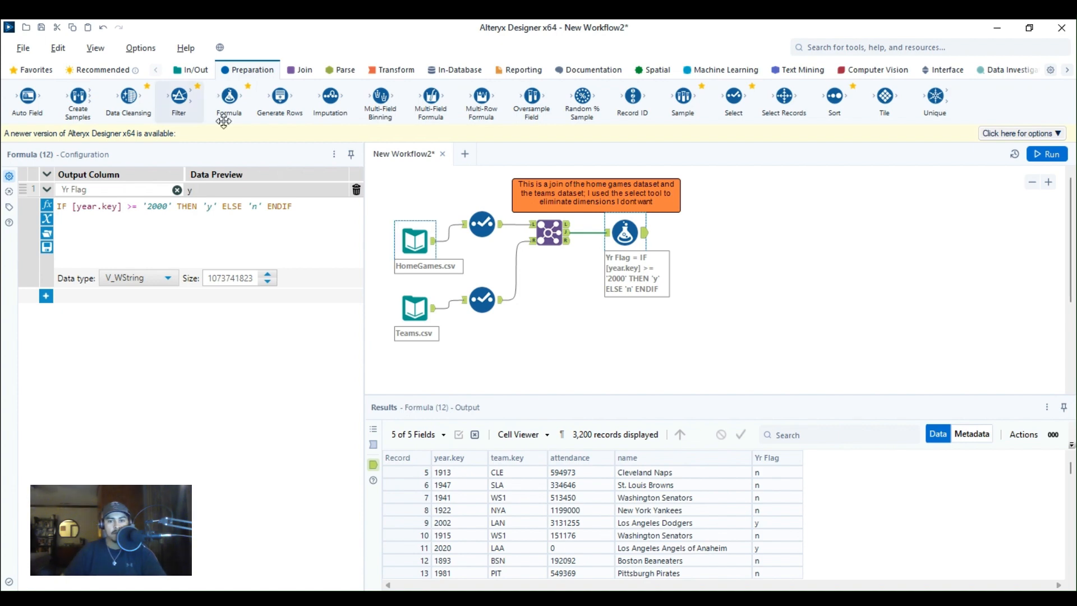
Add a Filter tool after the Formula and set its basic filter to Yr Flag Equals y.
{"action": "left_click_drag", "start_coordinate": [223, 122], "coordinate": [875, 275]}
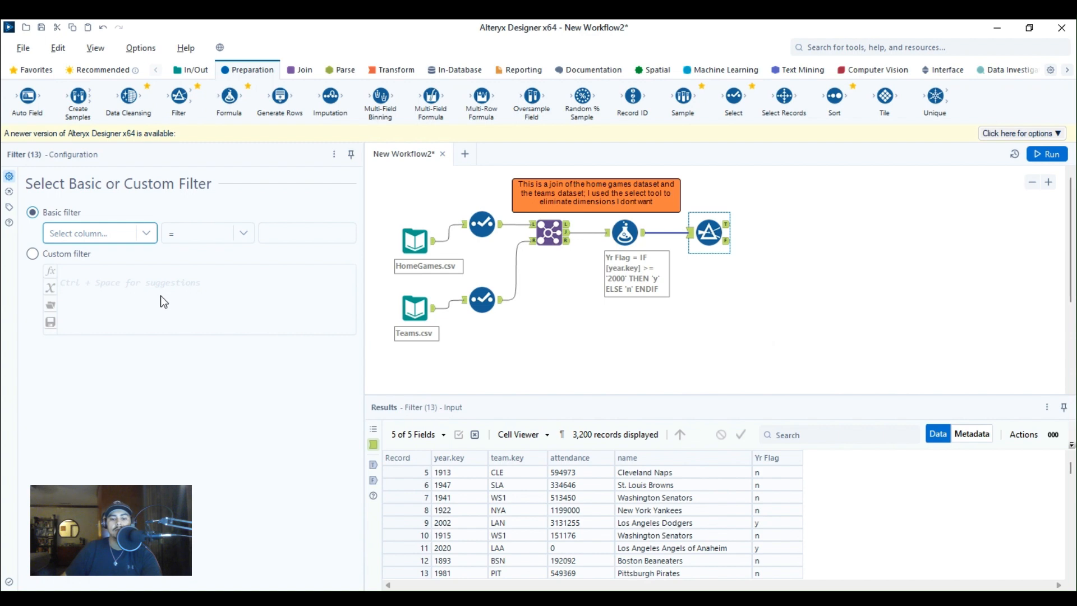
{"action": "left_click", "coordinate": [147, 234]}
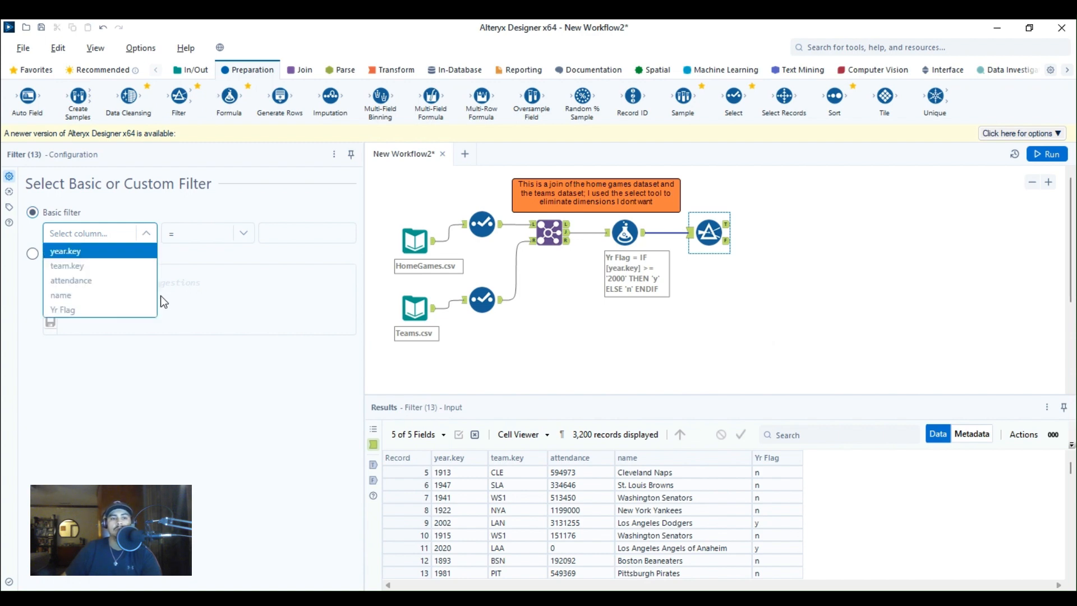
{"action": "left_click", "coordinate": [148, 309]}
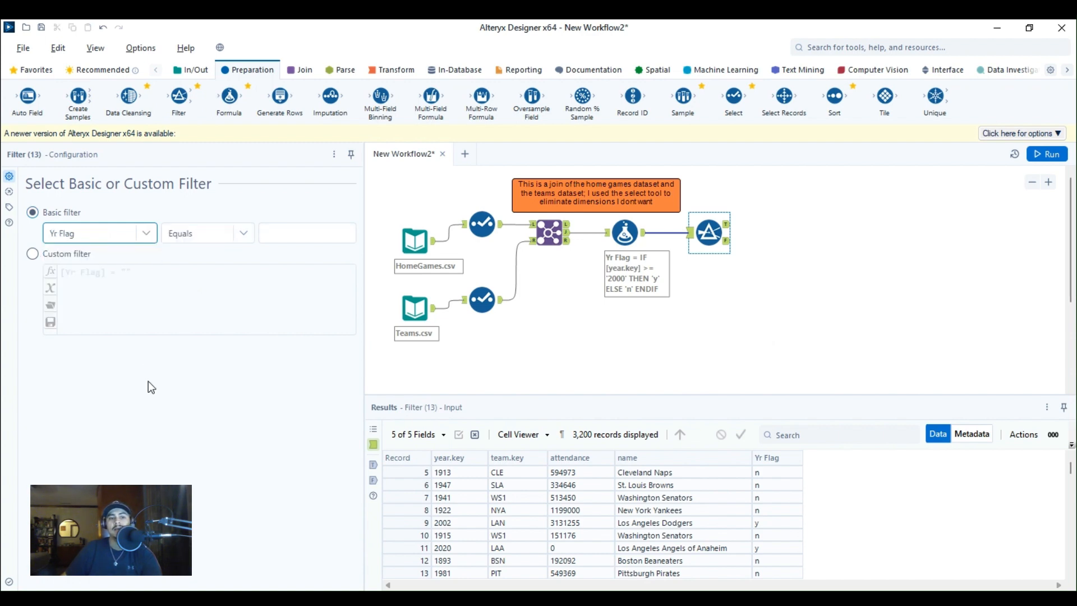
{"action": "left_click", "coordinate": [306, 233]}
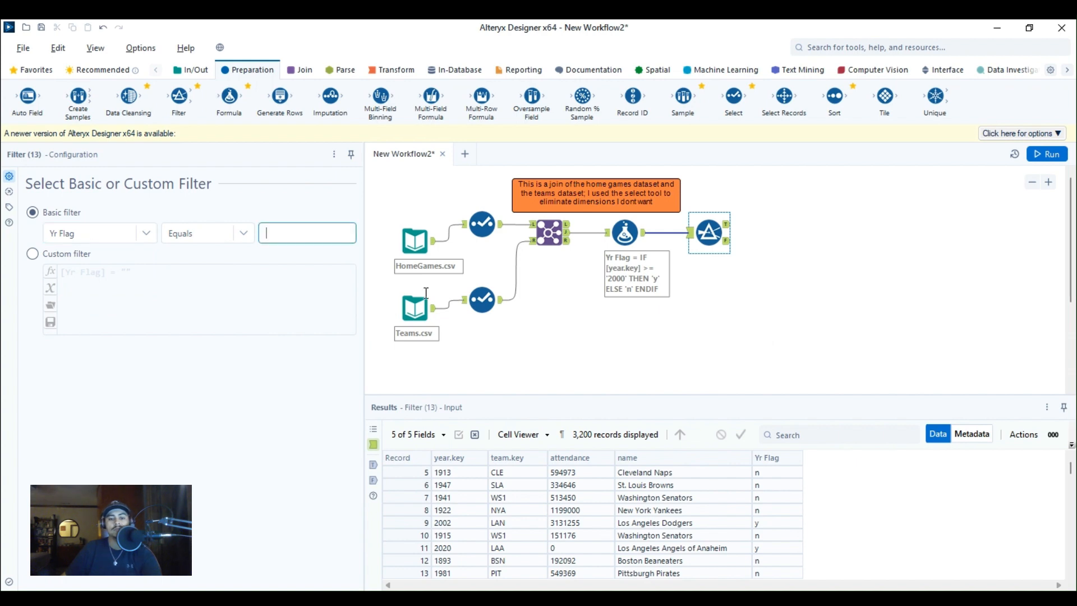
{"action": "type", "text": "y"}
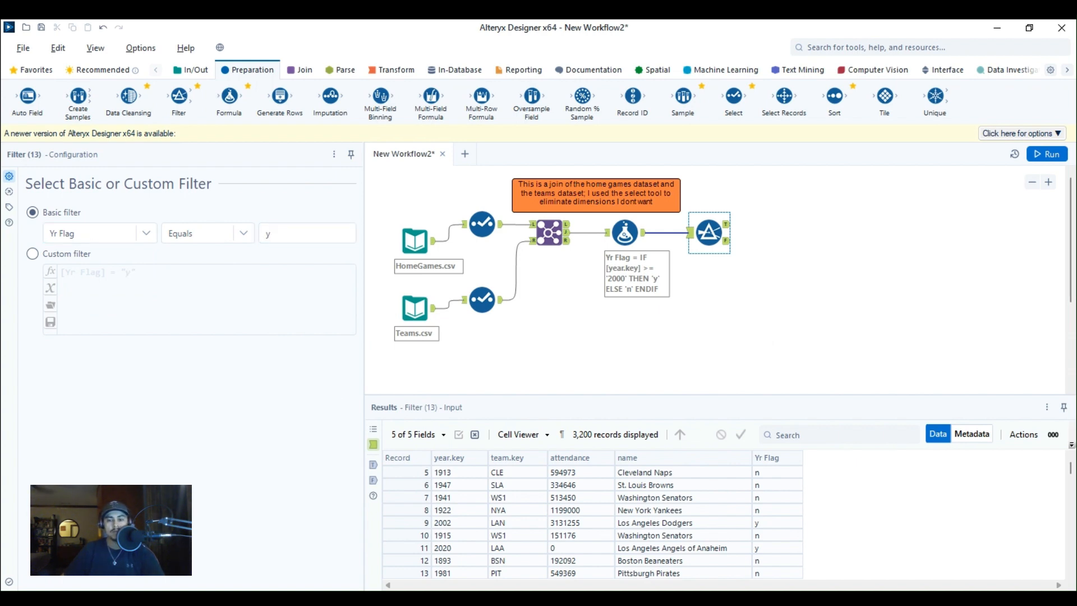
Run the workflow and review the Filter's True and False outputs and the run messages.
{"action": "key", "text": "ctrl+r"}
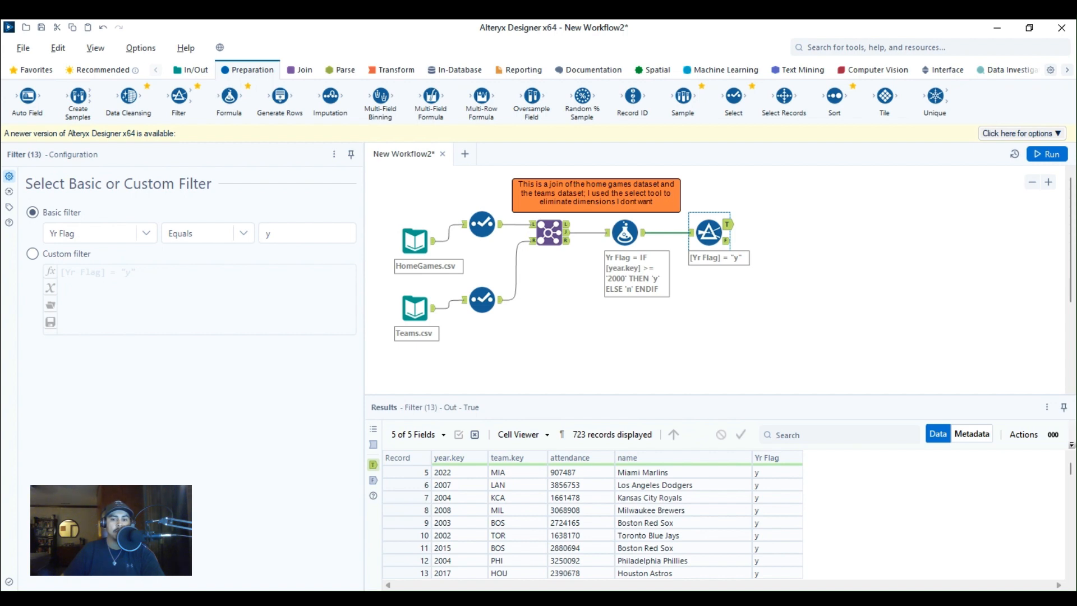
{"action": "left_click", "coordinate": [727, 241]}
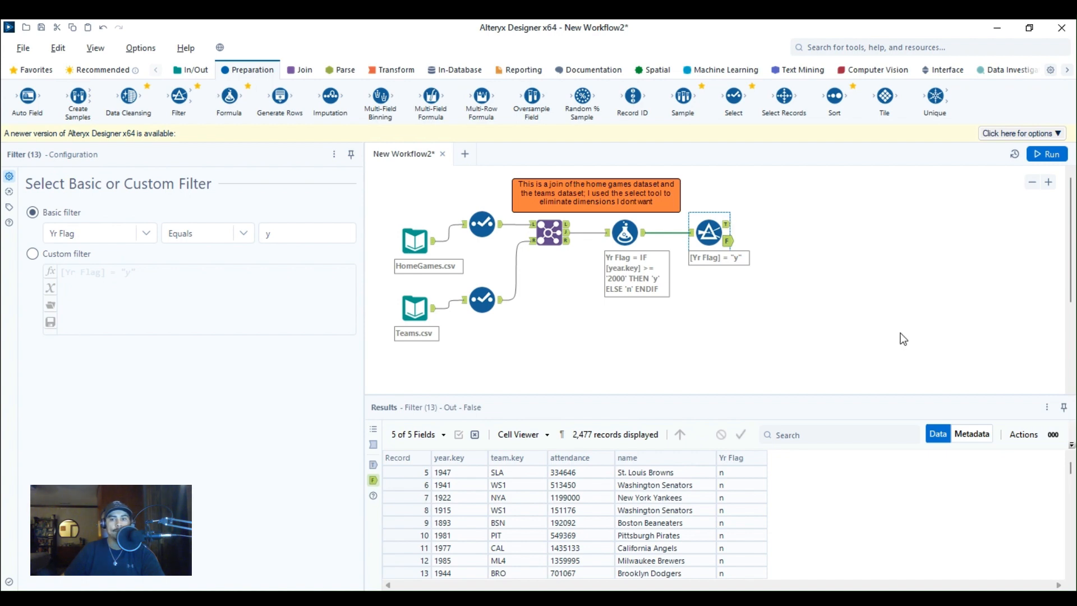
{"action": "left_click", "coordinate": [859, 407]}
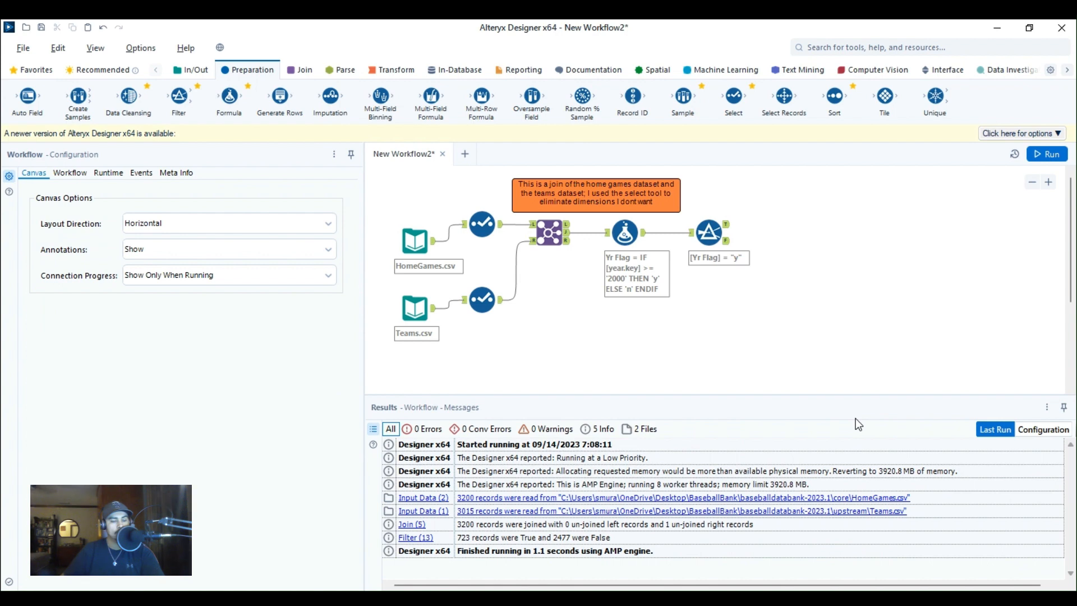